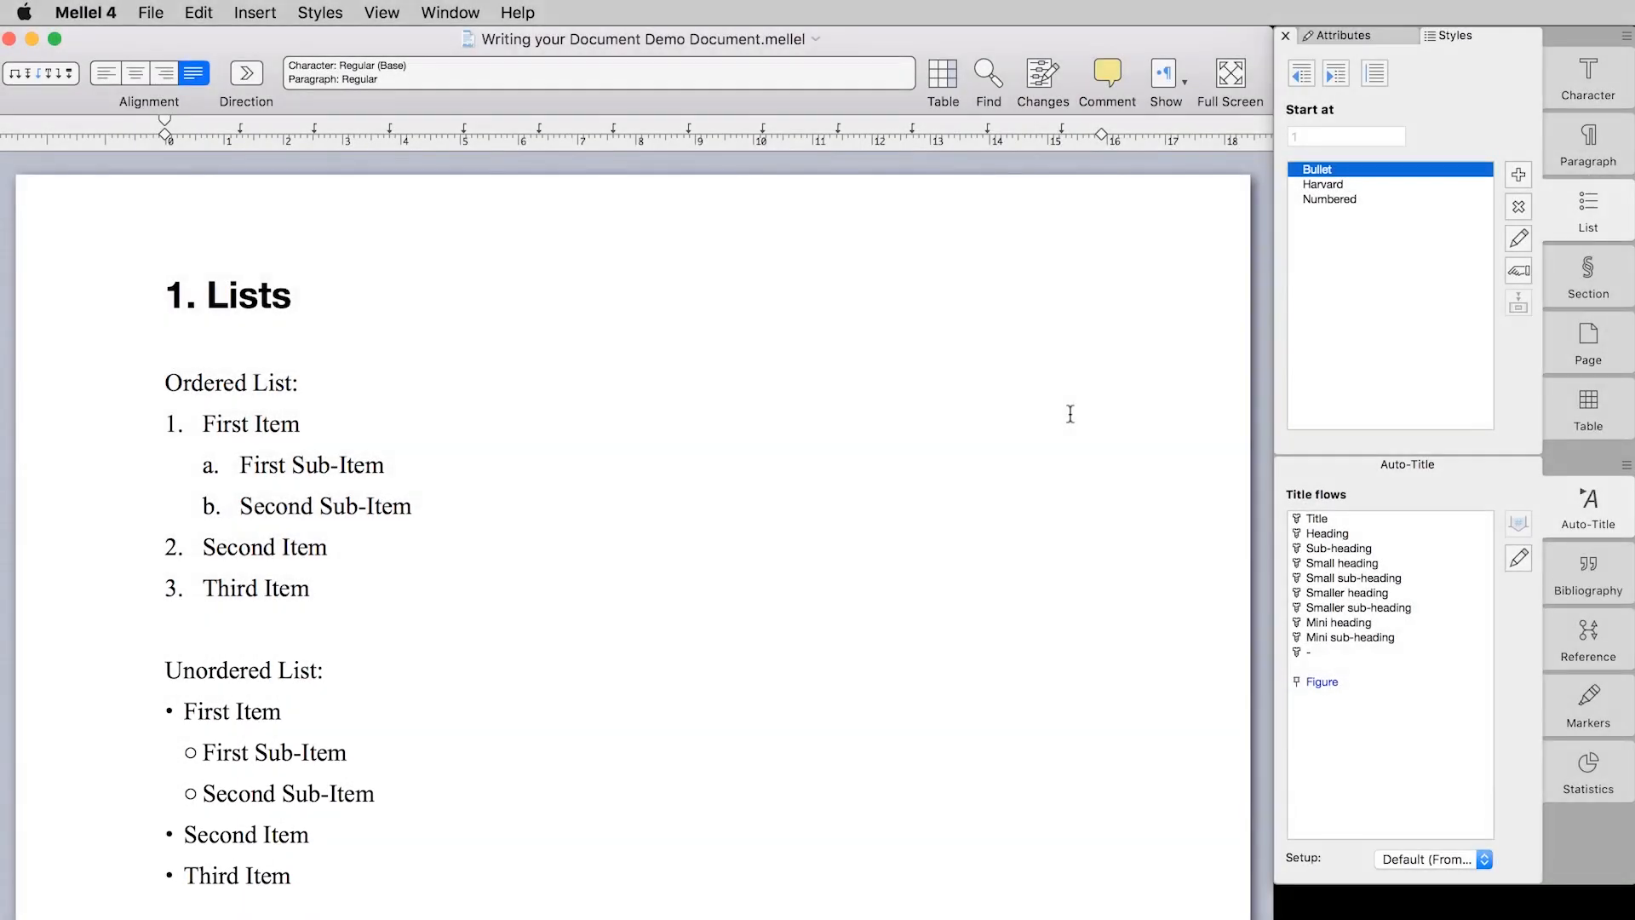
# Add sub-items "New Item" and "Yet Another New Item" beneath "Second Item" in the ordered list and save the document
pyautogui.click(362, 549)
pyautogui.press('Return')
pyautogui.press('Tab')
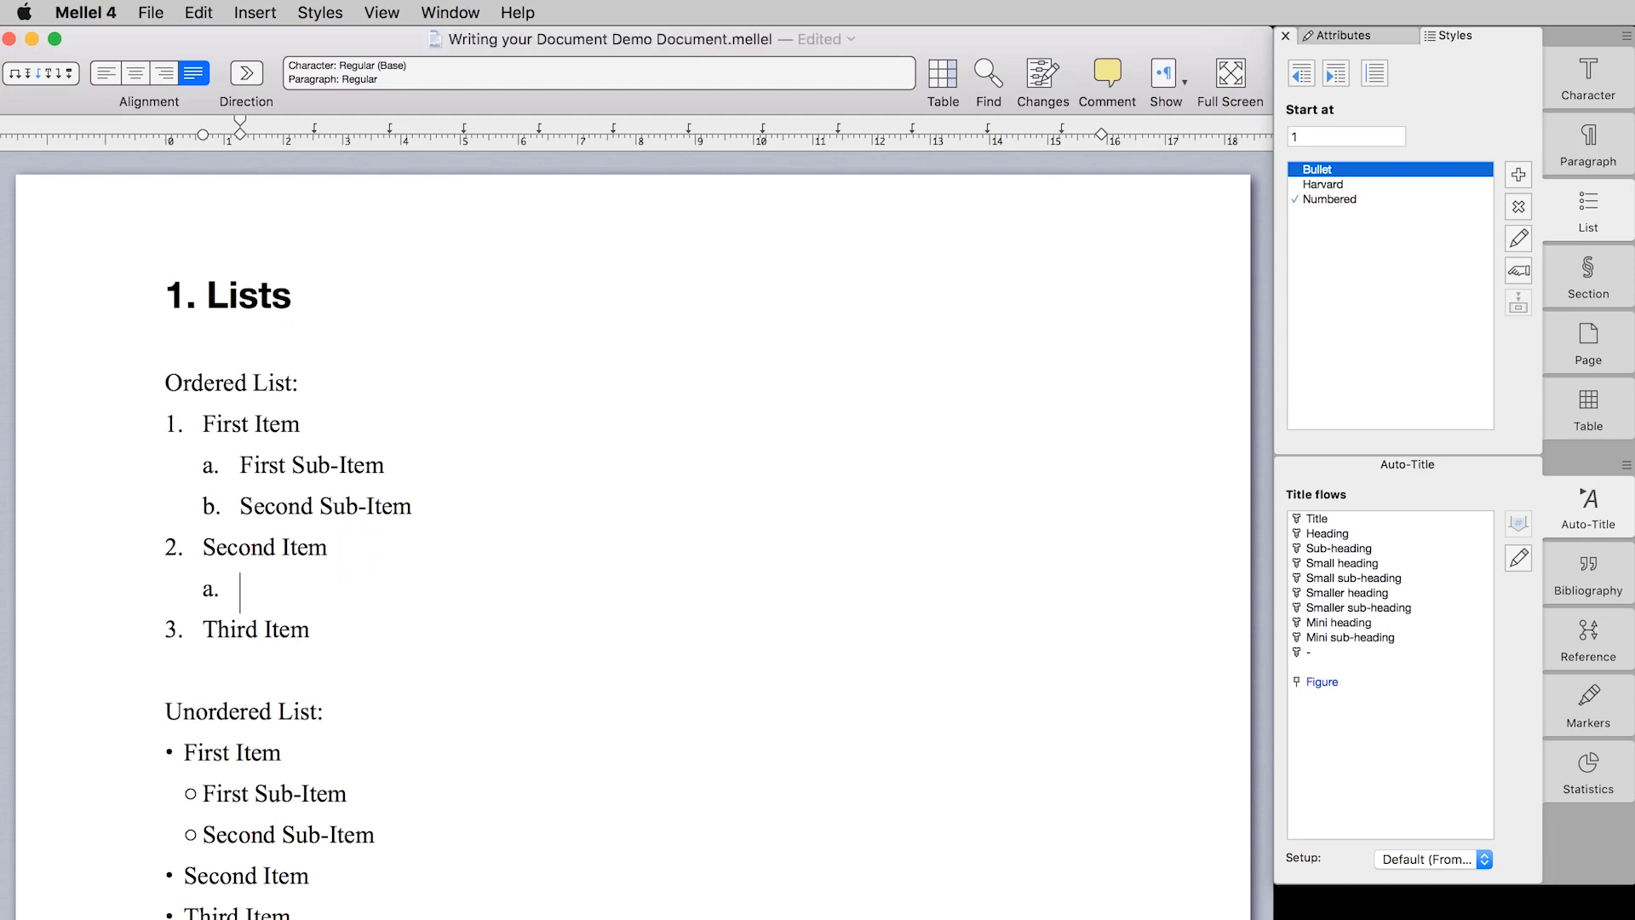
pyautogui.write('New Item')
pyautogui.press('Return')
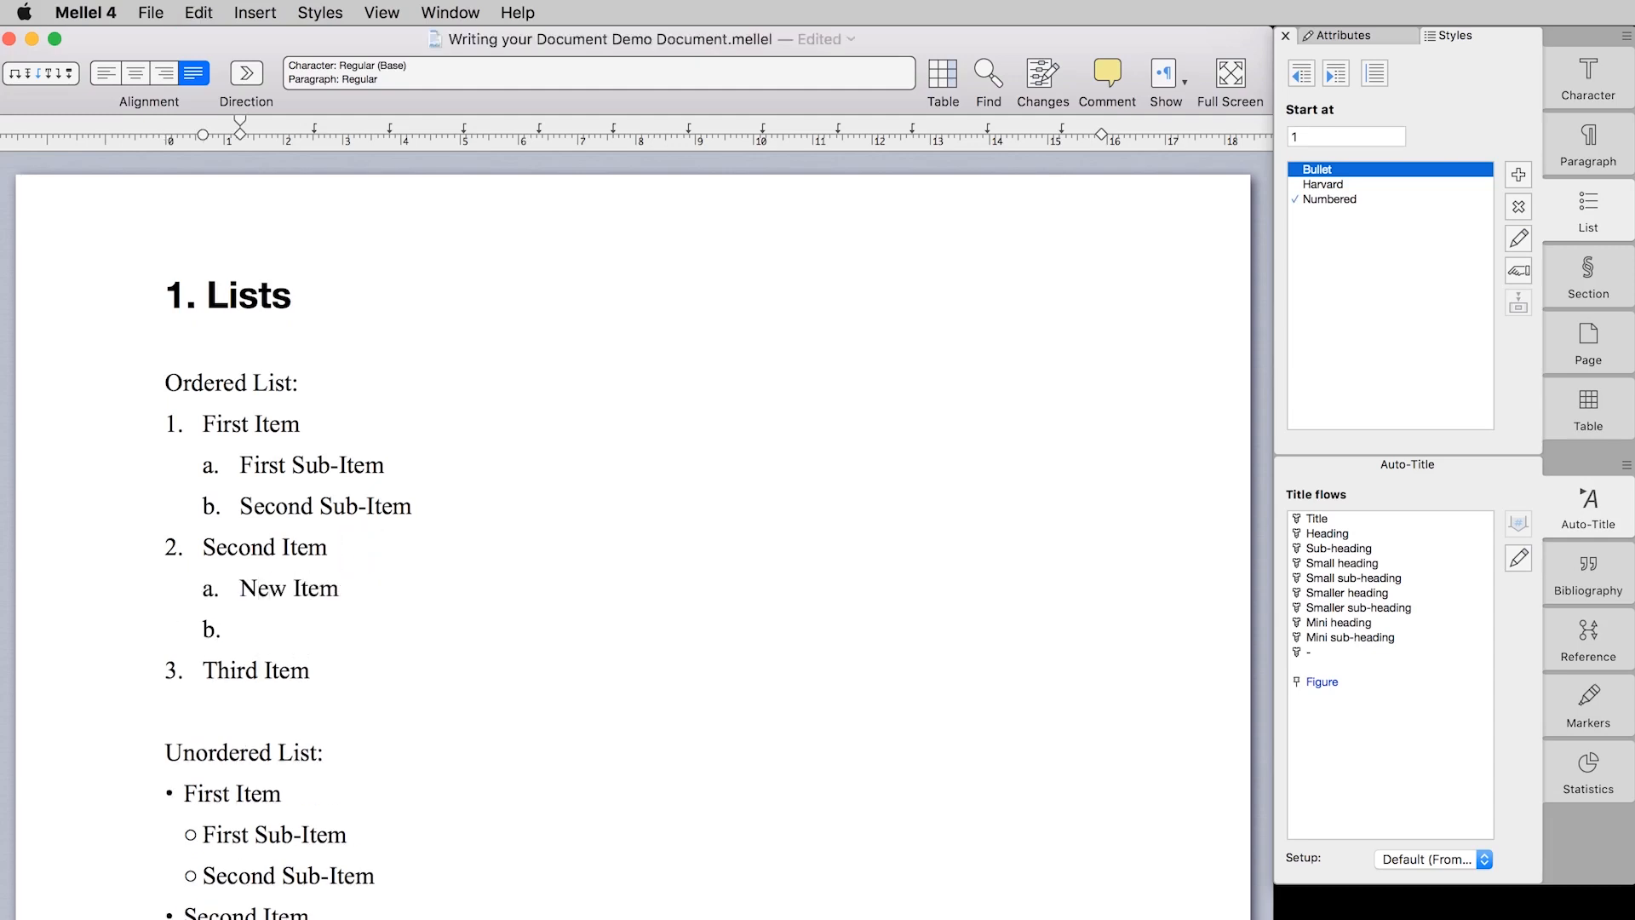
pyautogui.write('Yet Another New Item')
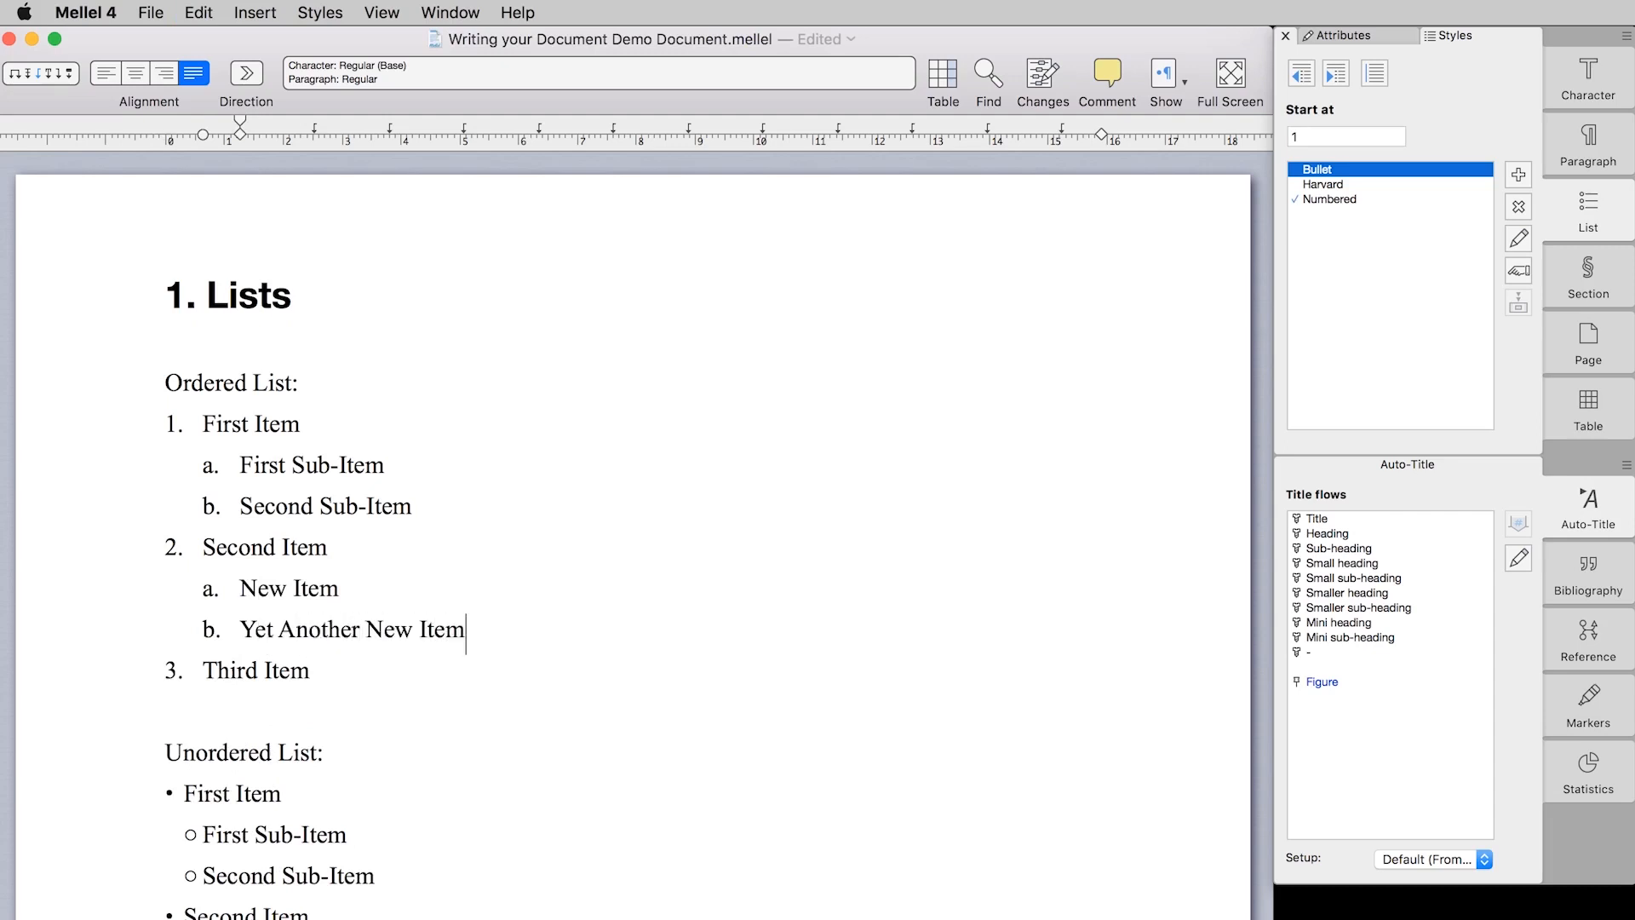
pyautogui.press('super+s')
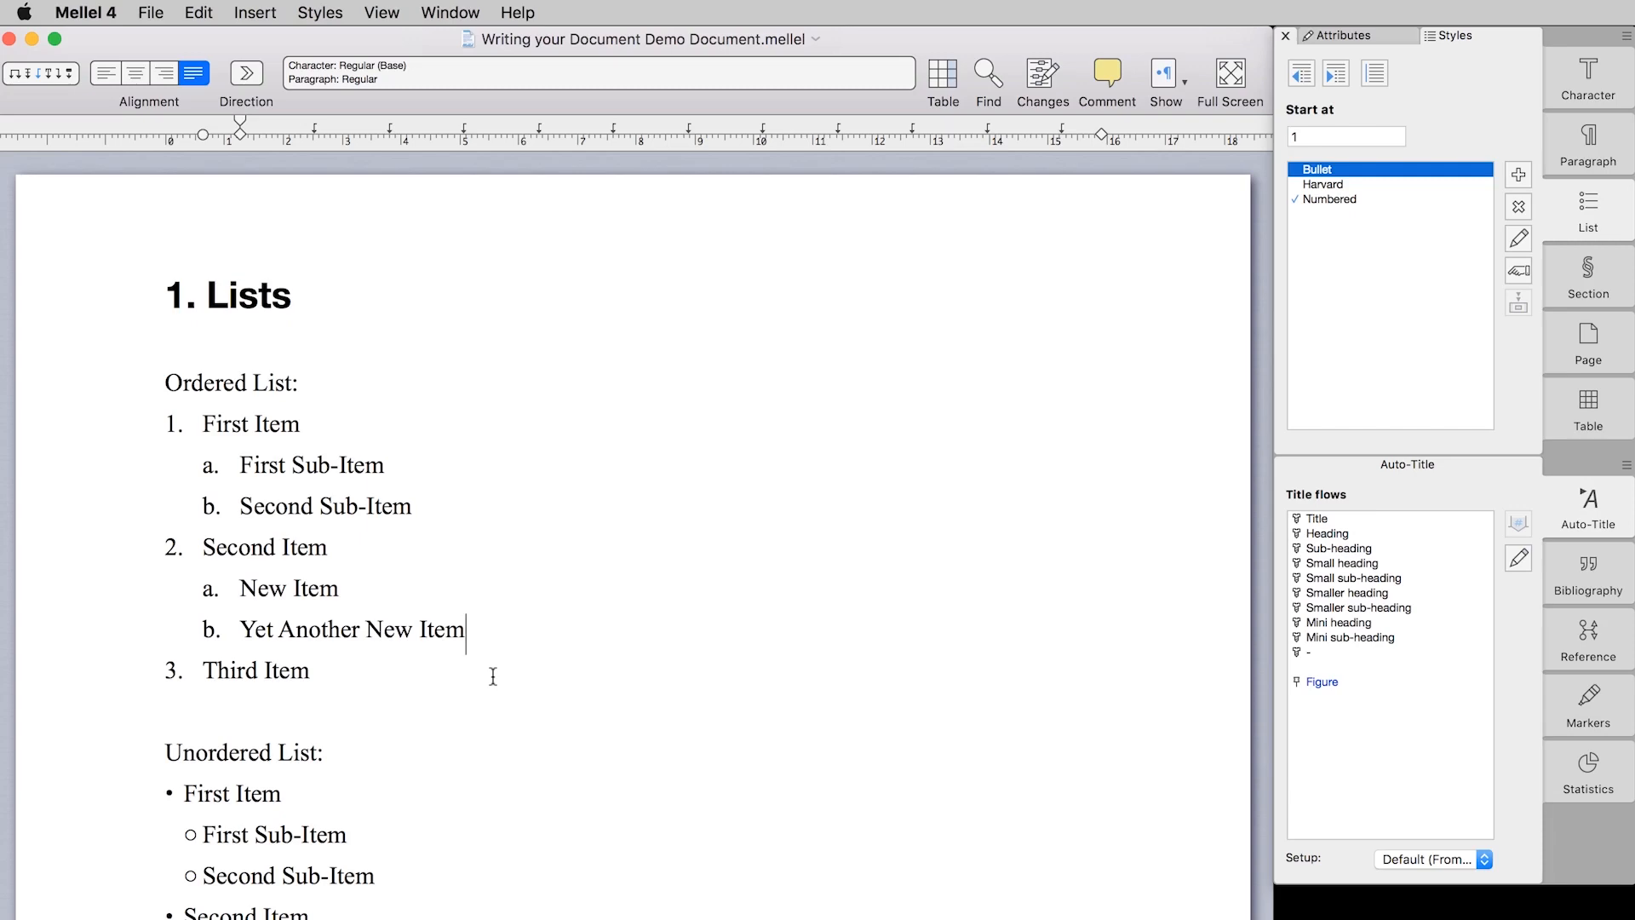
# Start a bulleted list on the blank line under "New List:" with the entry "New Item"
pyautogui.scroll(-15, 493, 676)
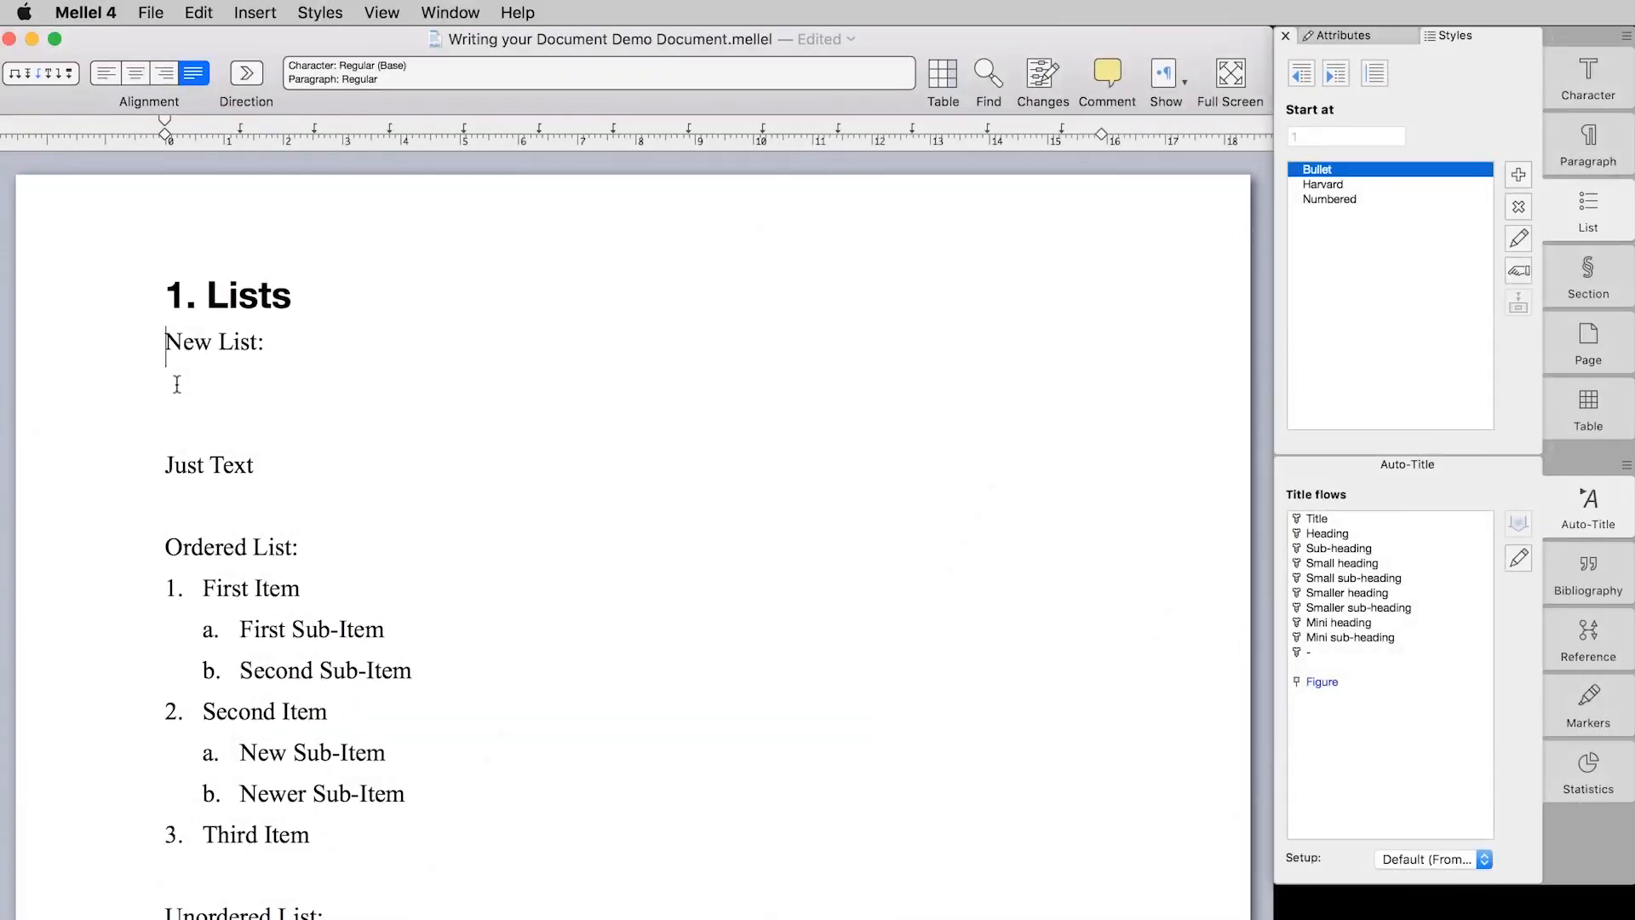
pyautogui.click(177, 384)
pyautogui.click(198, 15)
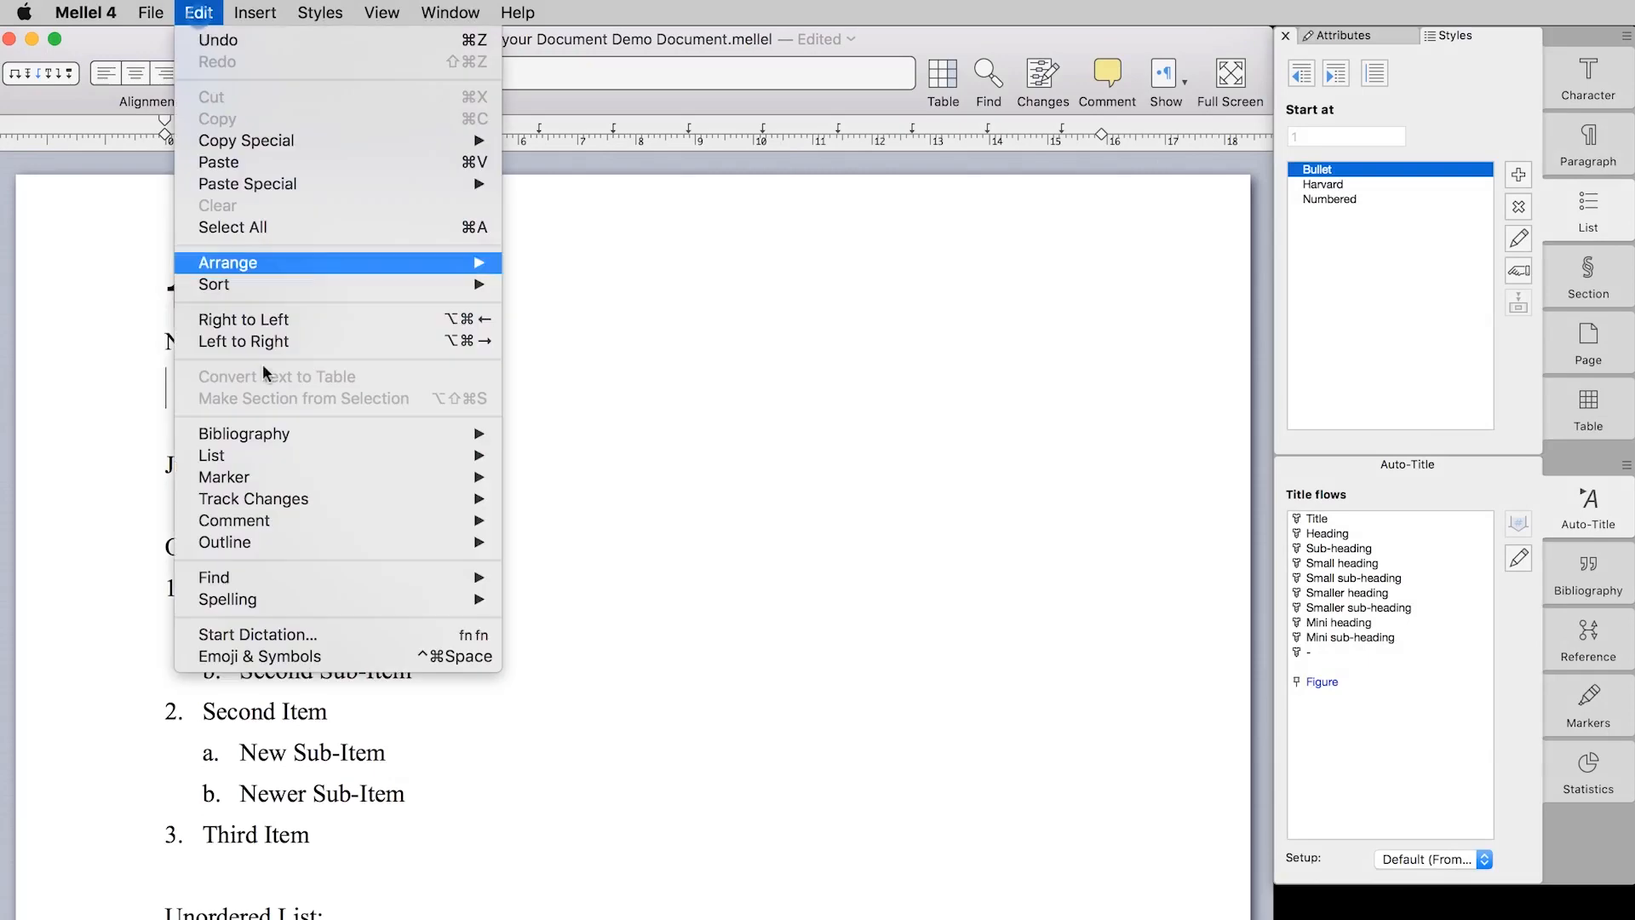
pyautogui.moveTo(290, 457)
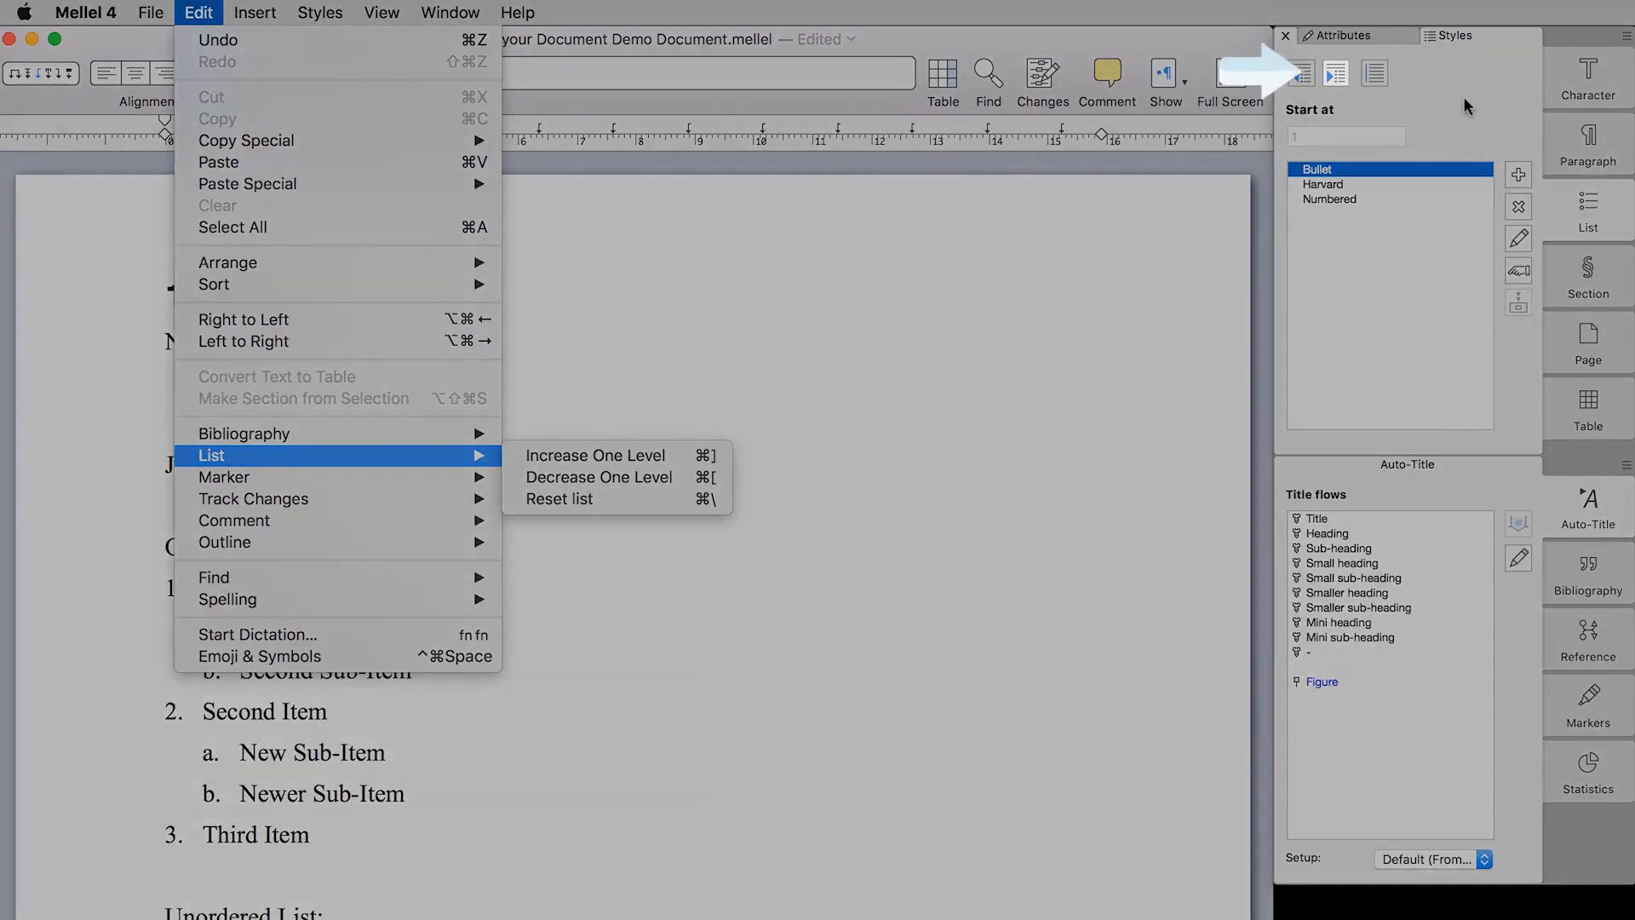
pyautogui.click(1464, 98)
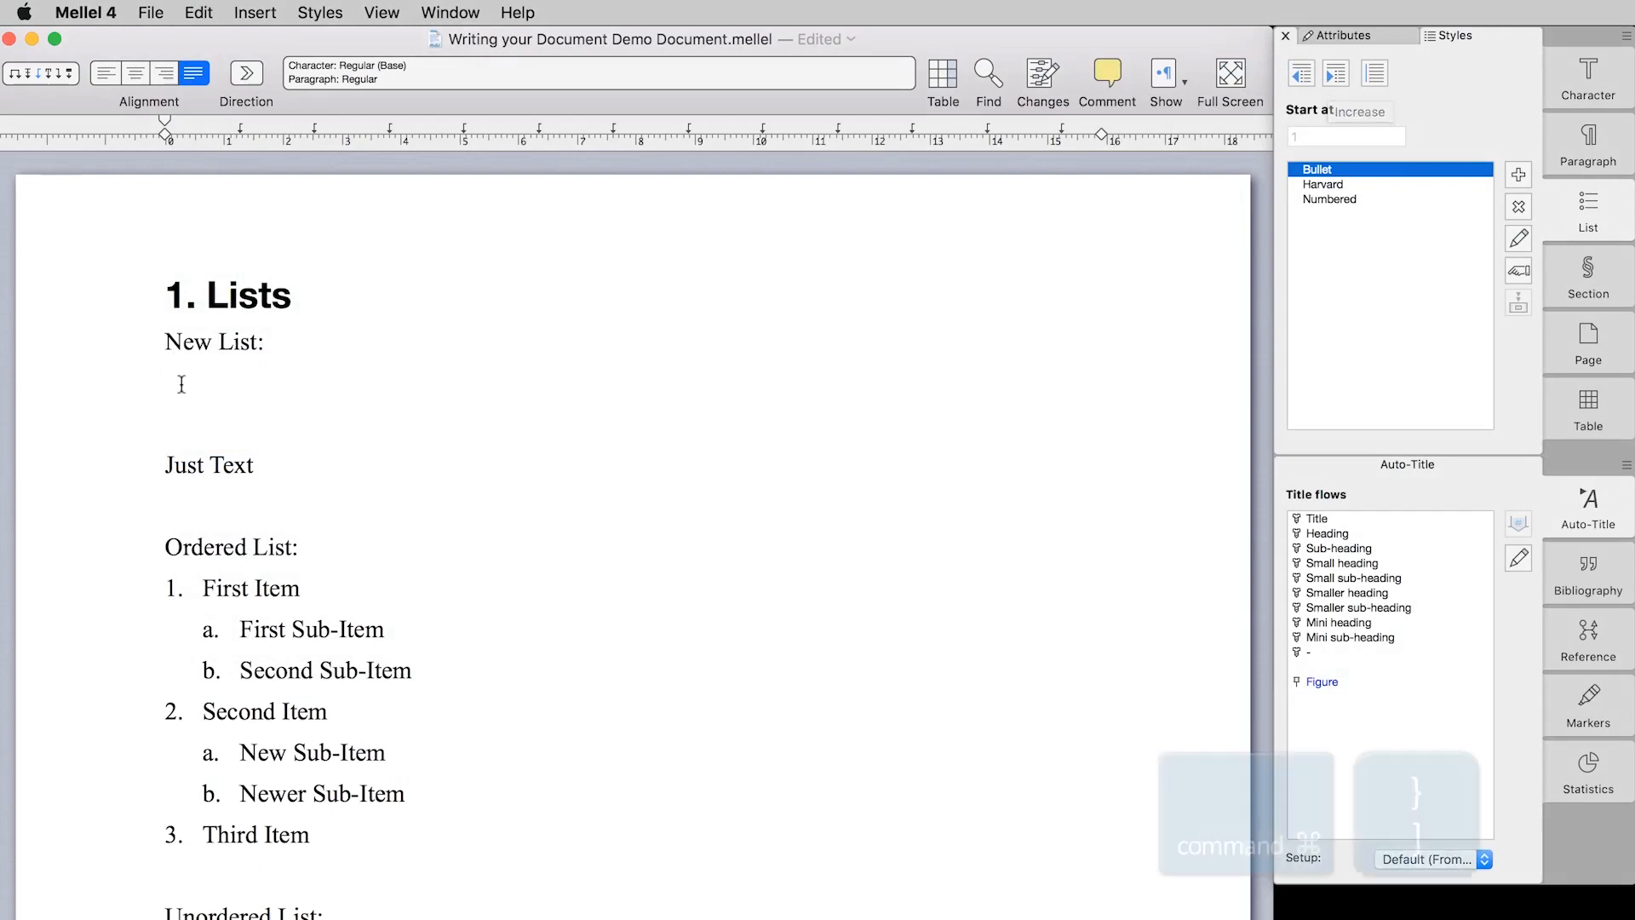
pyautogui.click(181, 384)
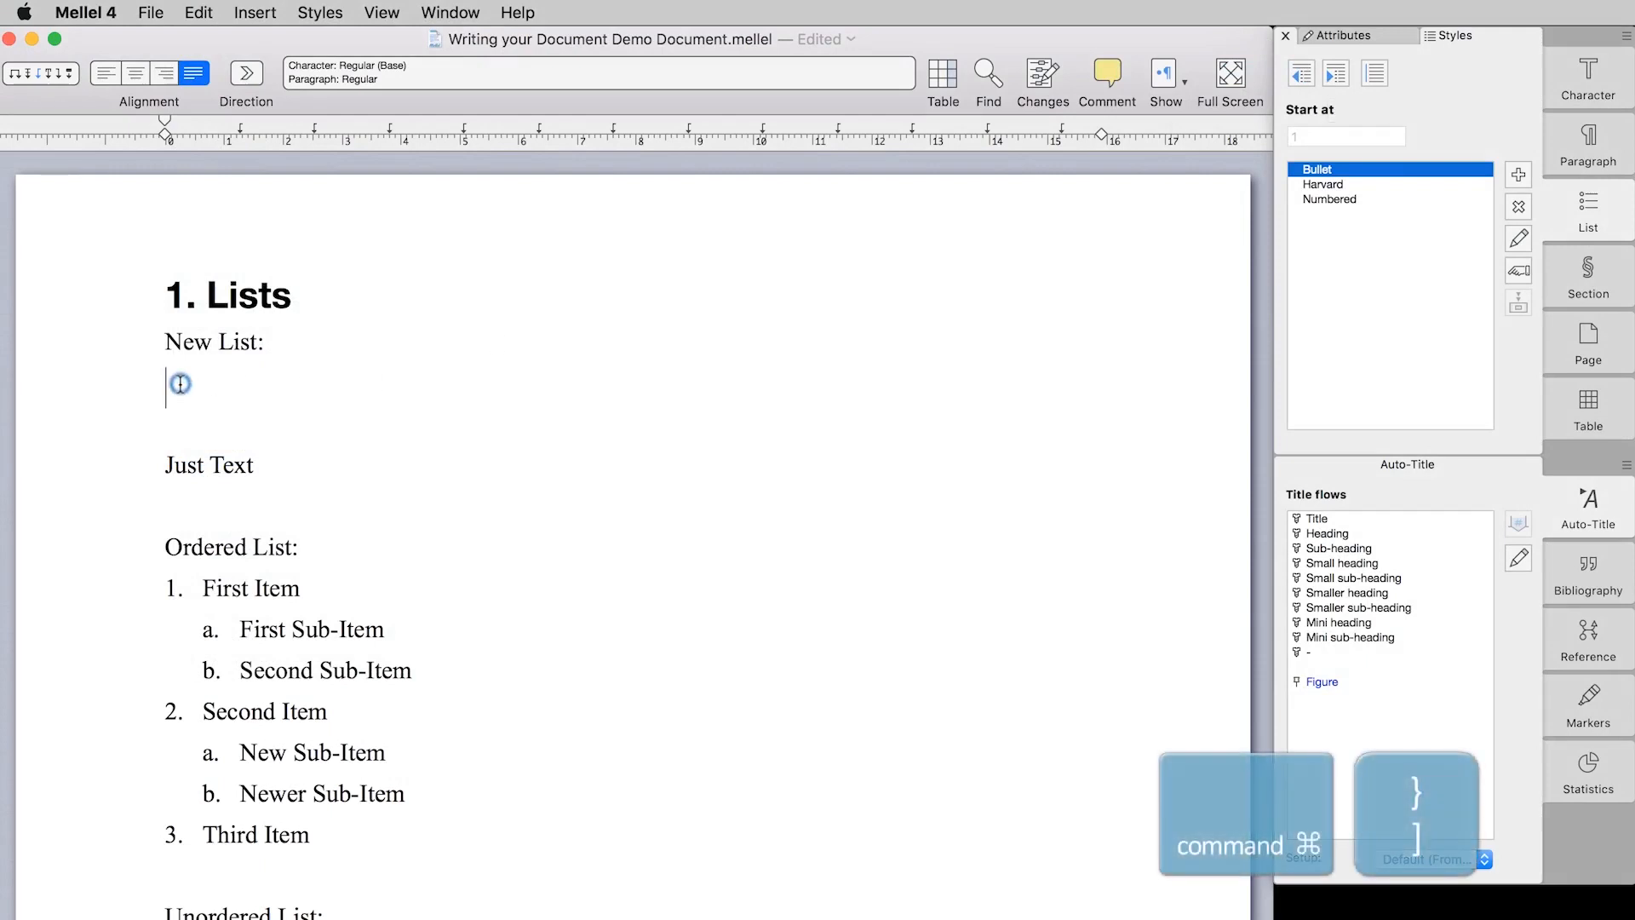
pyautogui.press('super+bracketright')
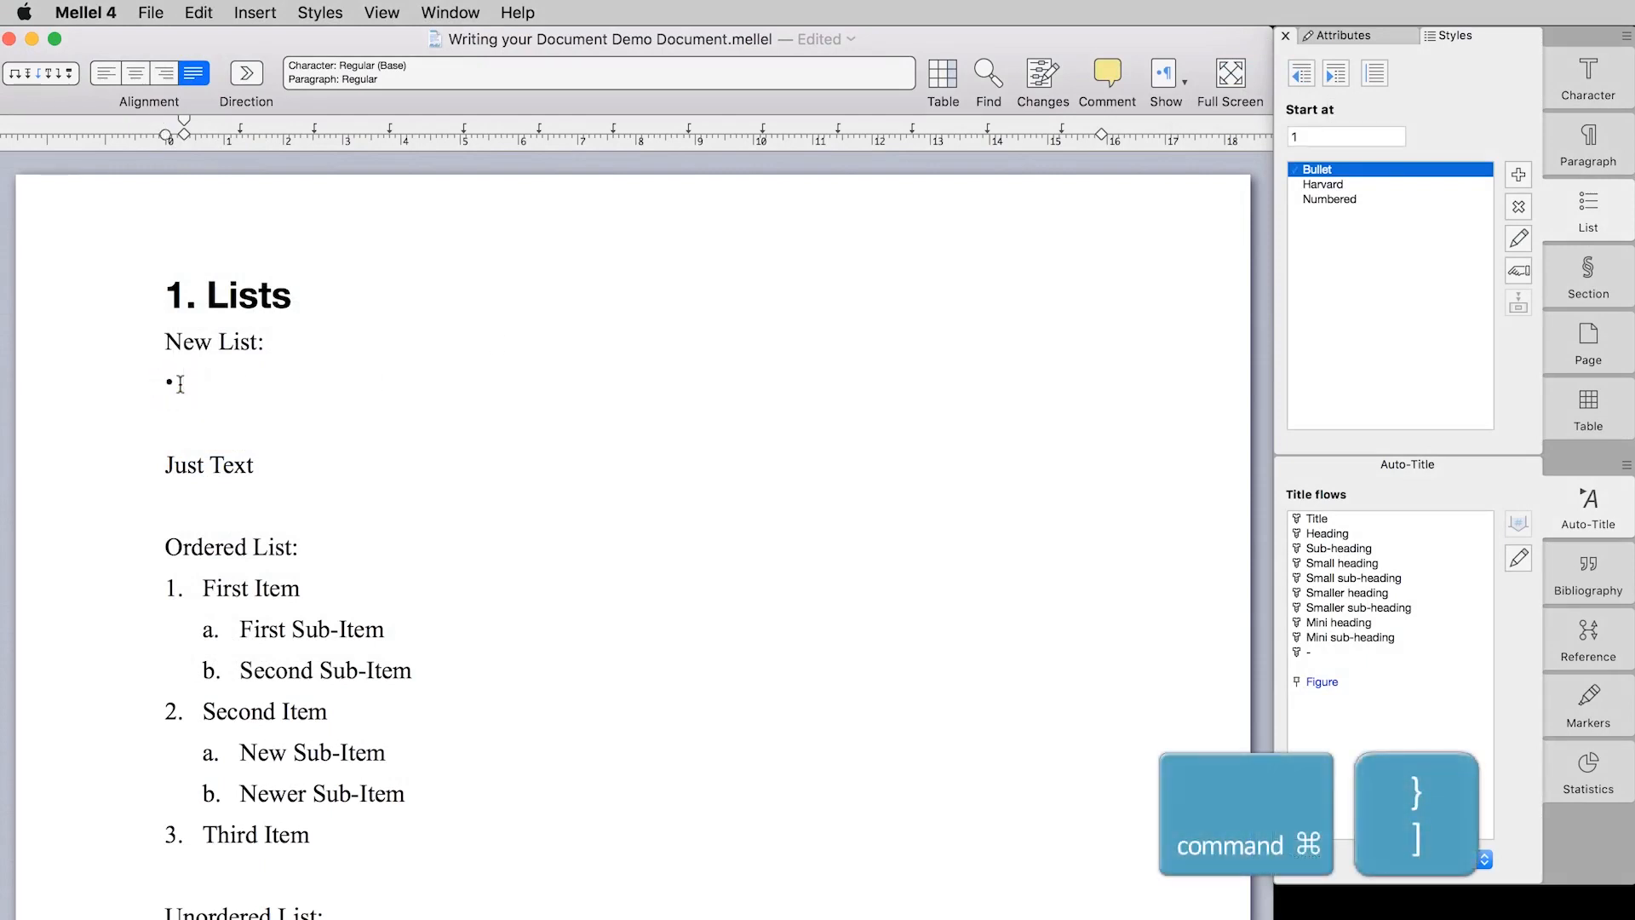
pyautogui.write('New Ite')
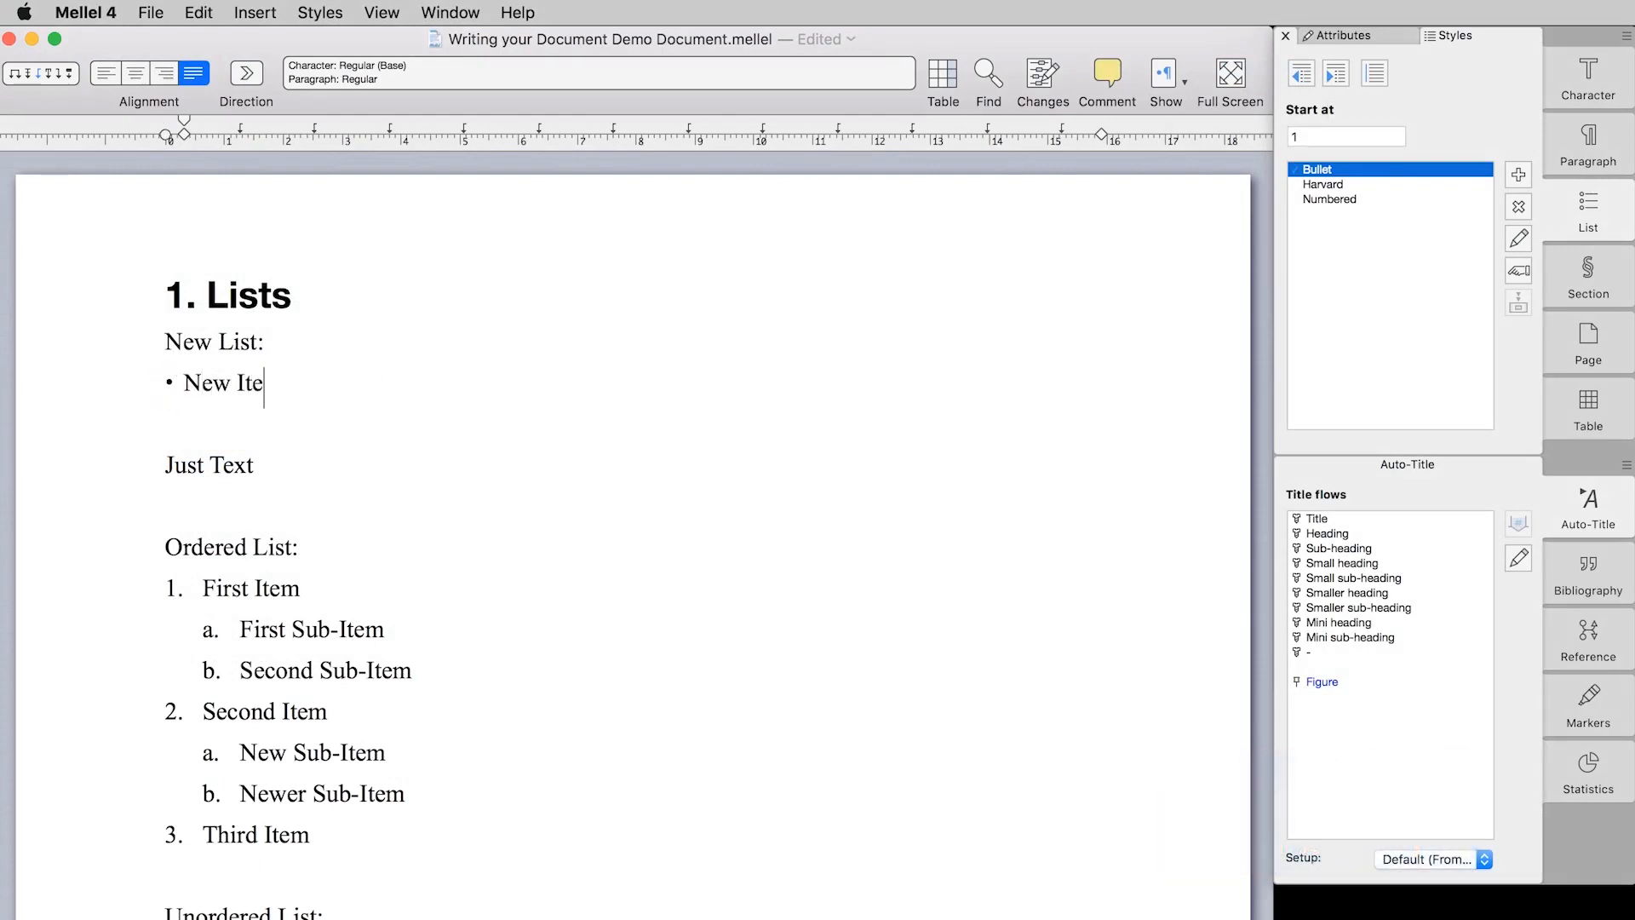
pyautogui.write('m')
# Turn the "Just Text" line into a bulleted item and add the bullet "Another New Item" below "New Item"
pyautogui.tripleClick(194, 468)
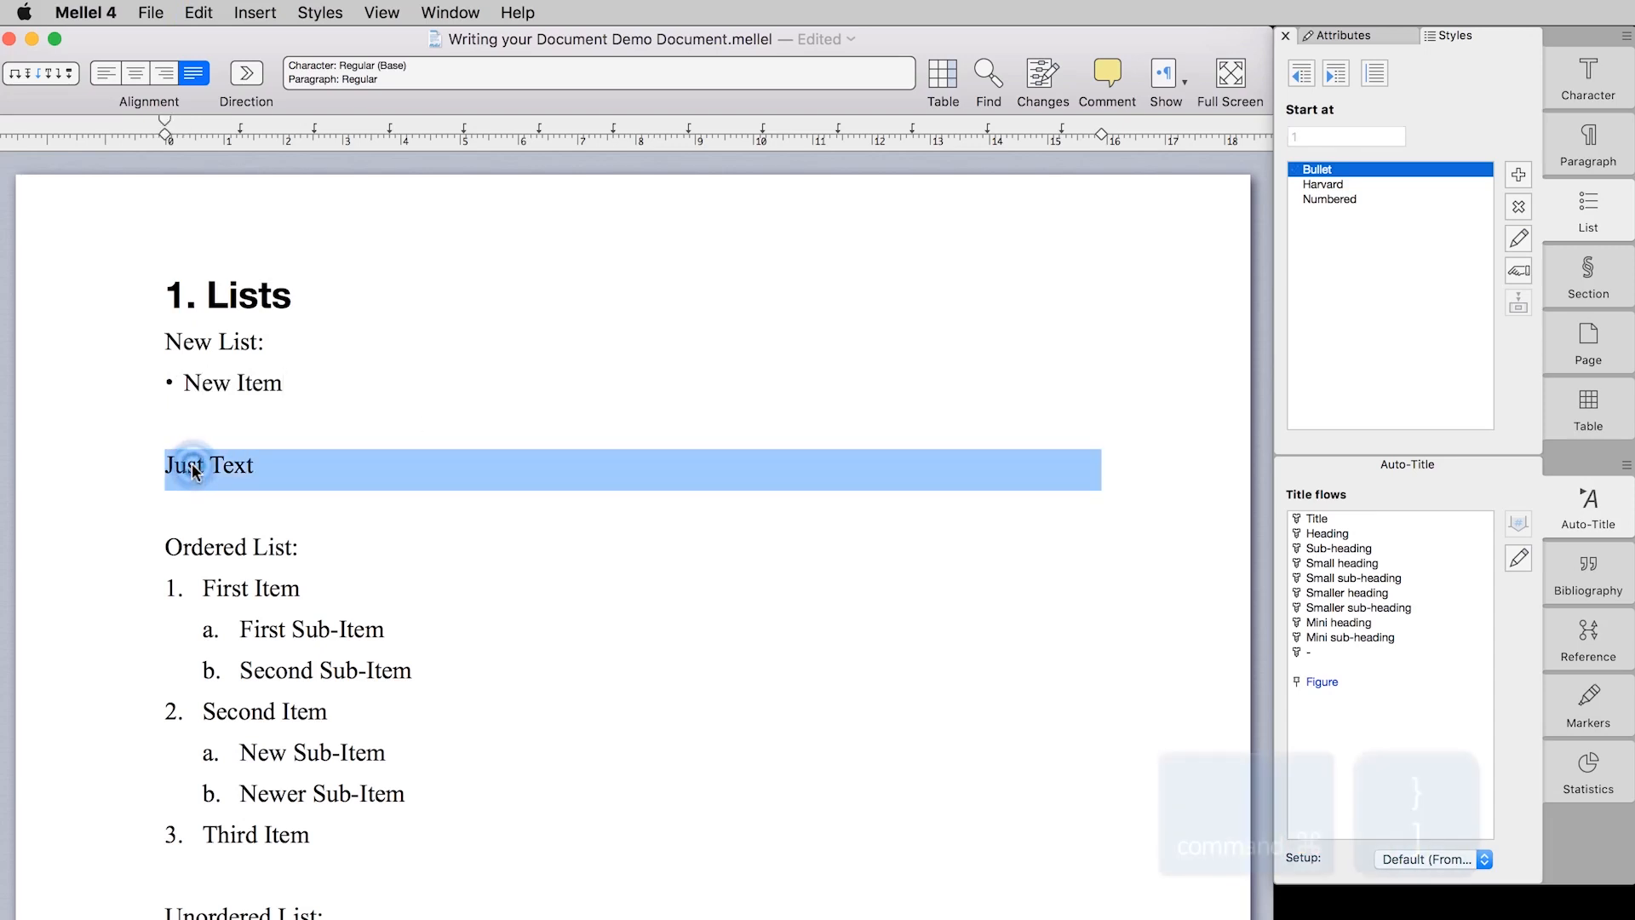
pyautogui.press('super+bracketright')
pyautogui.click(292, 388)
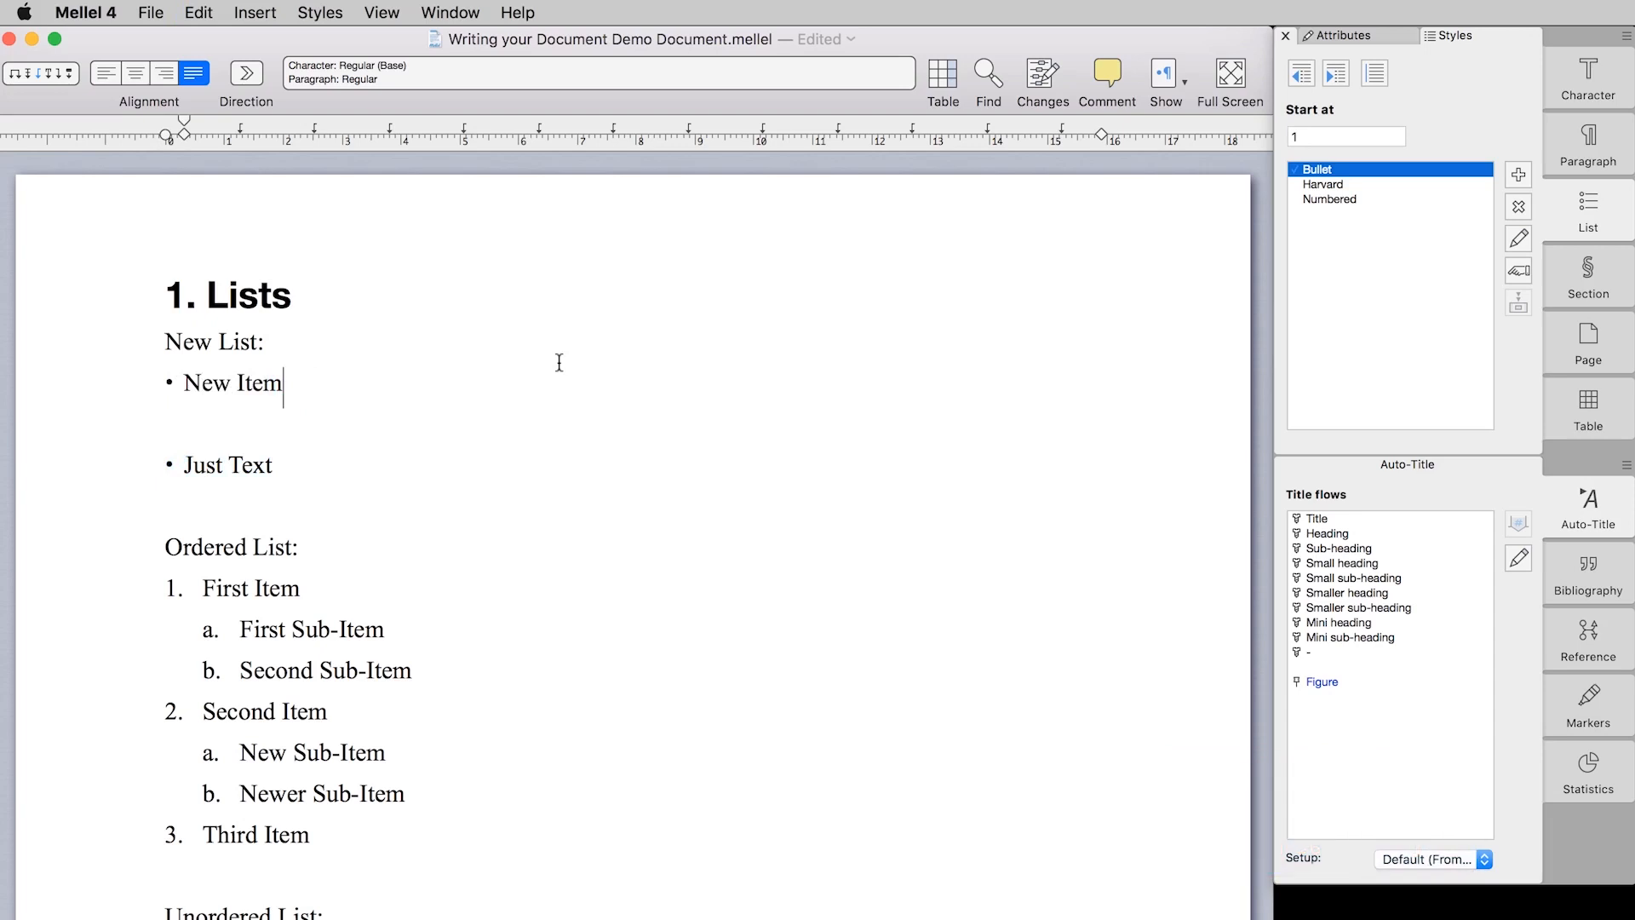
pyautogui.press('Return')
pyautogui.write('Another New Item')
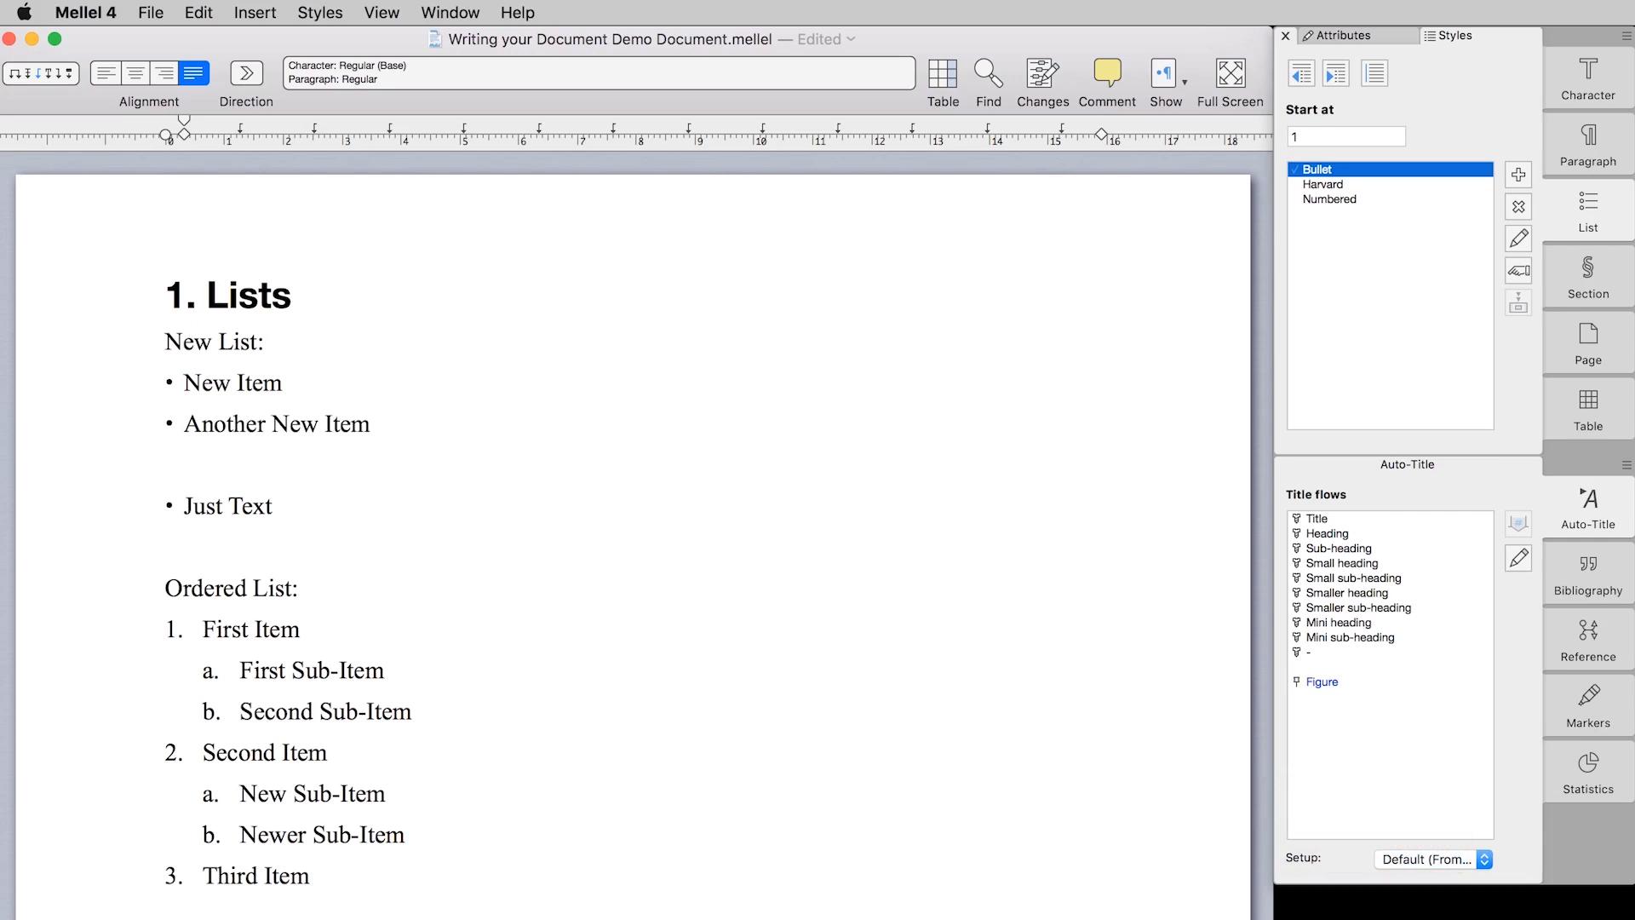
# Increase "Another New Item" to the third list level and bring it back to the first level
pyautogui.click(183, 424)
pyautogui.click(191, 12)
pyautogui.moveTo(255, 455)
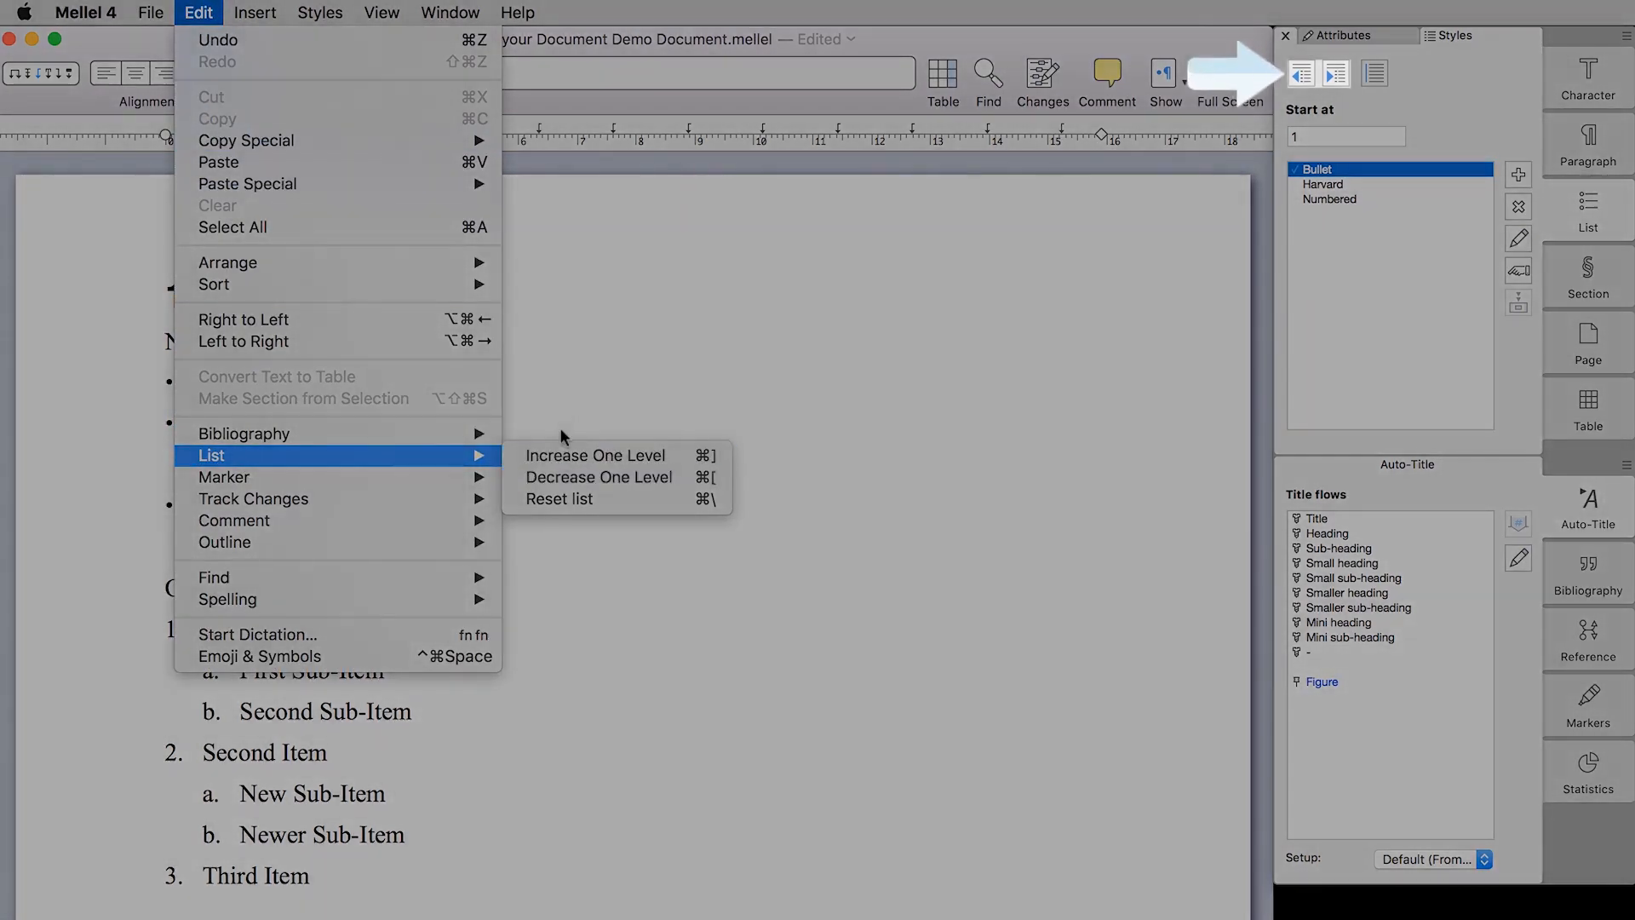
pyautogui.click(561, 401)
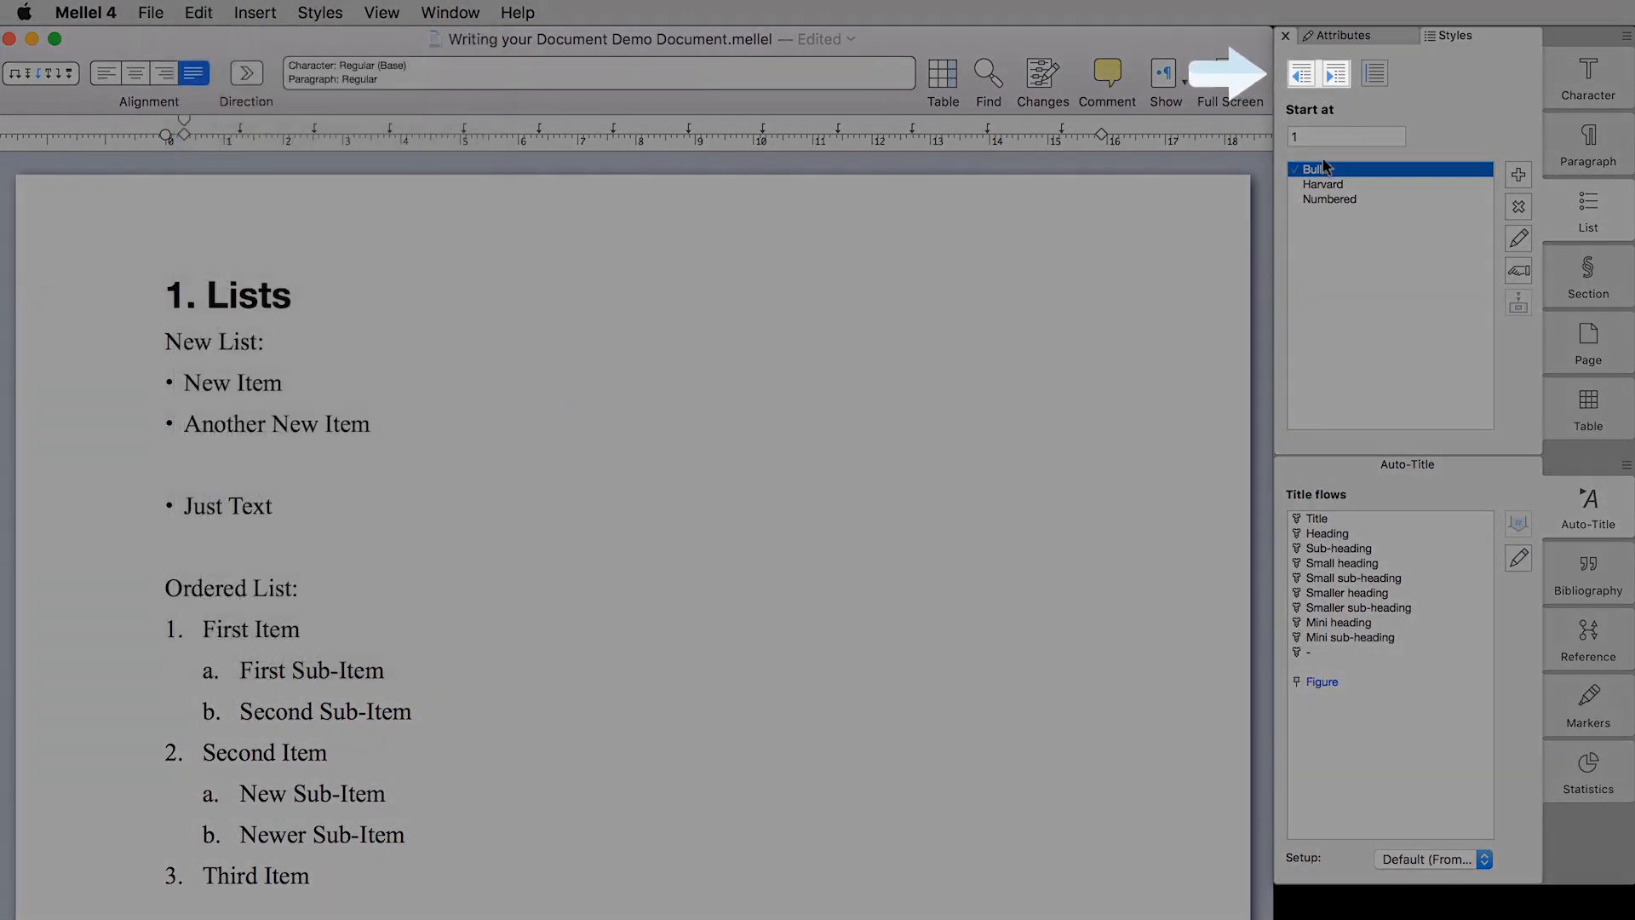
pyautogui.click(1336, 75)
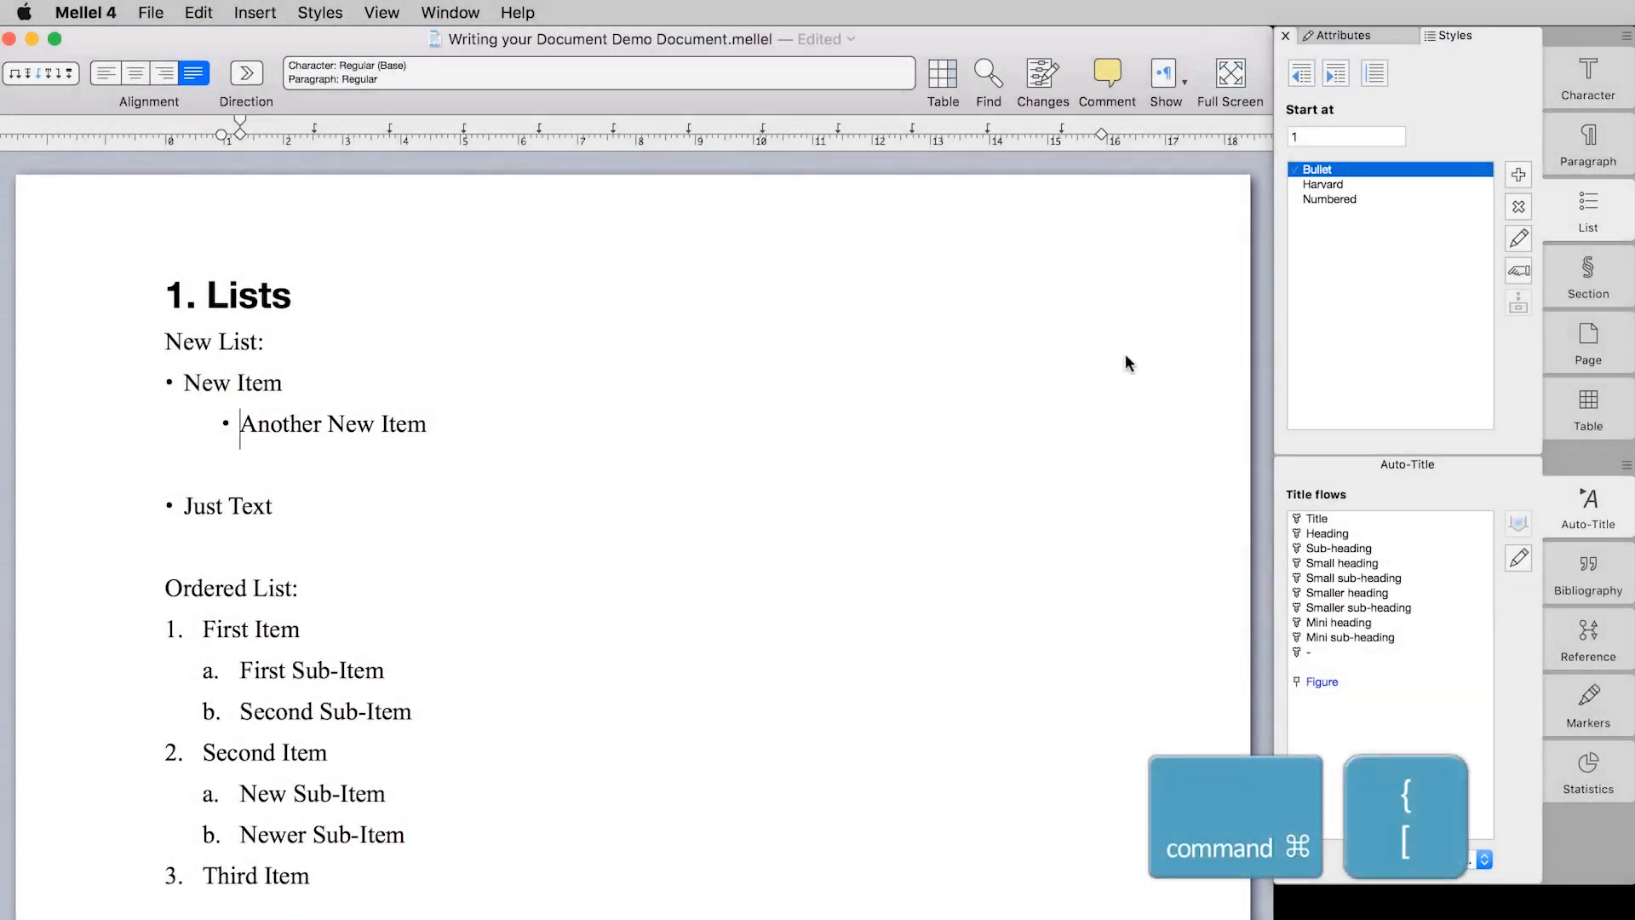
pyautogui.press('super+bracketright')
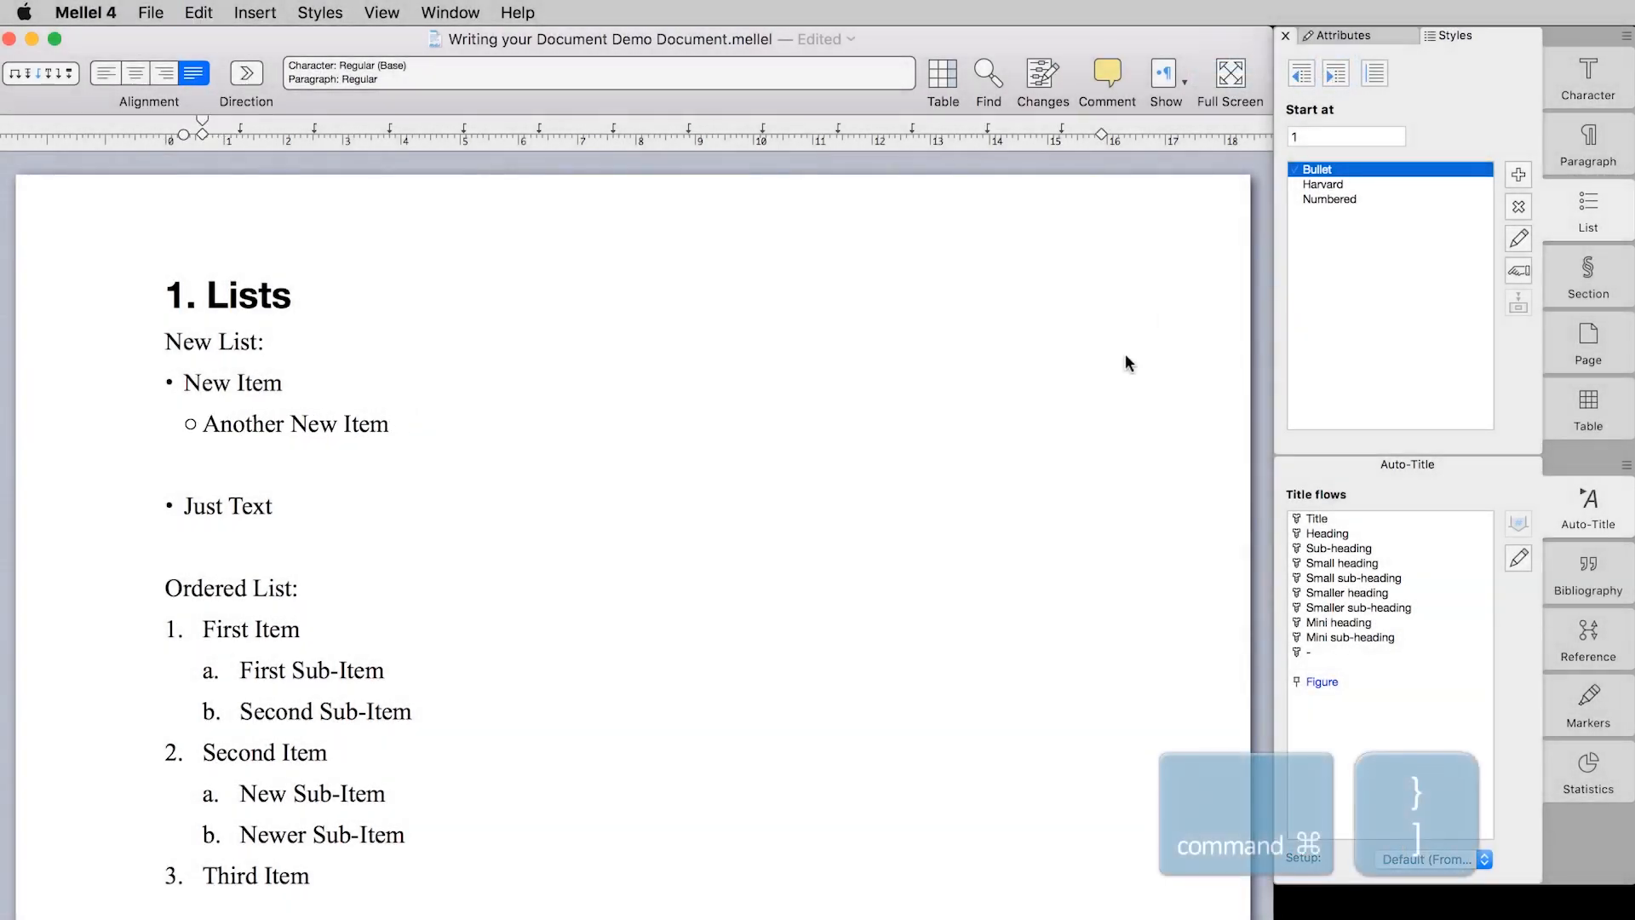
pyautogui.press('super+bracketright')
pyautogui.press('super+bracketright')
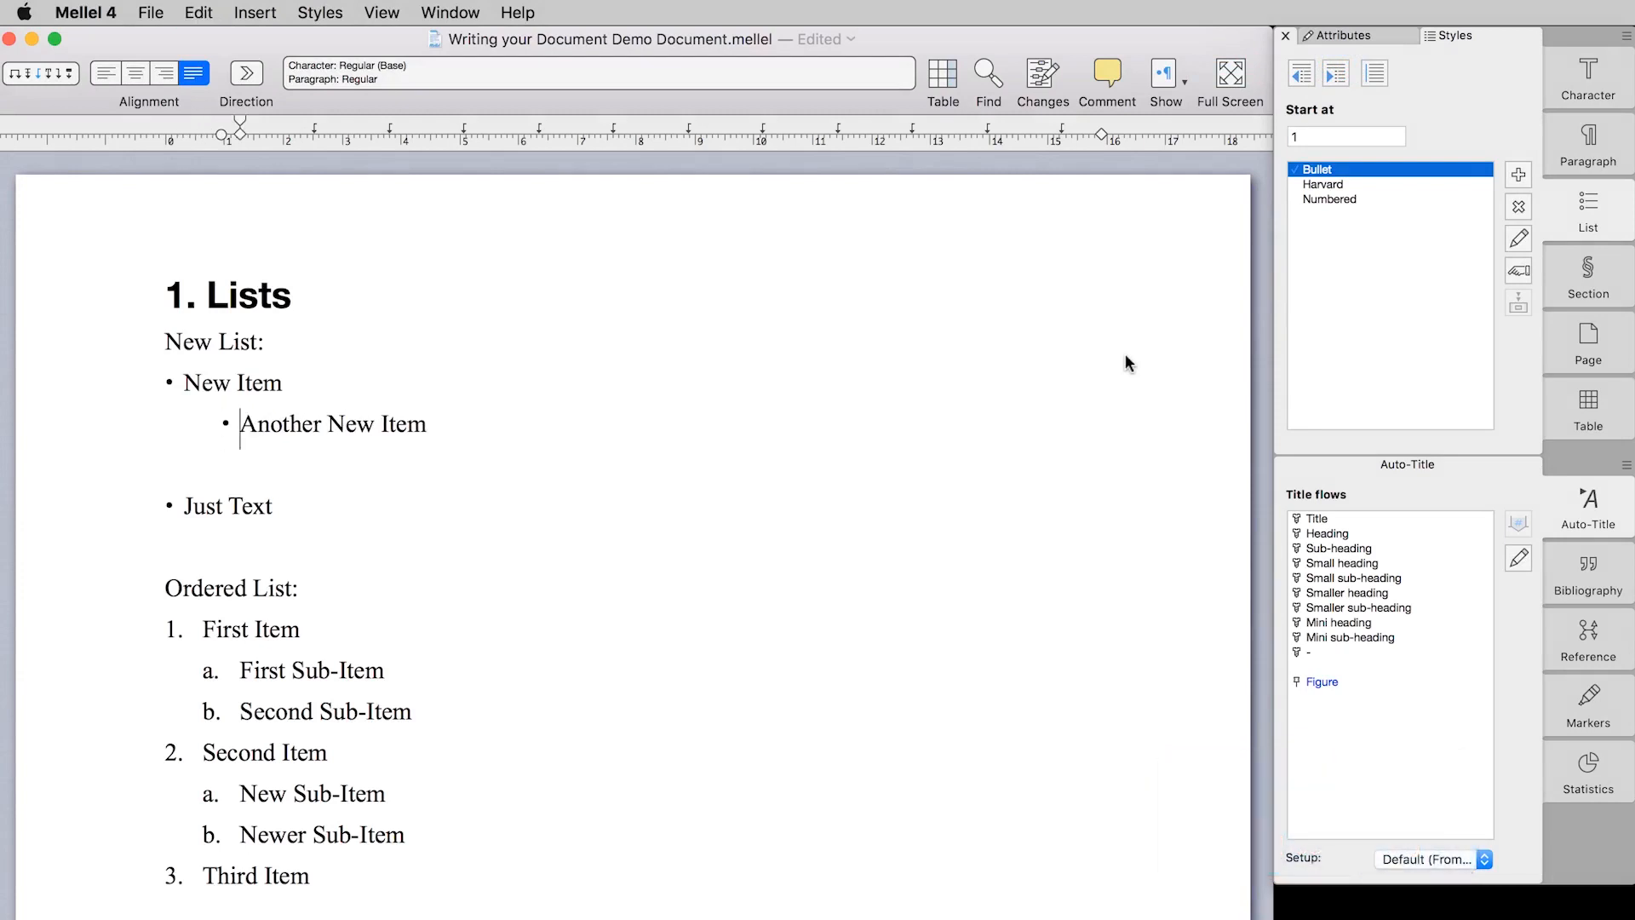
pyautogui.press('super+bracketleft')
pyautogui.press('super+bracketleft')
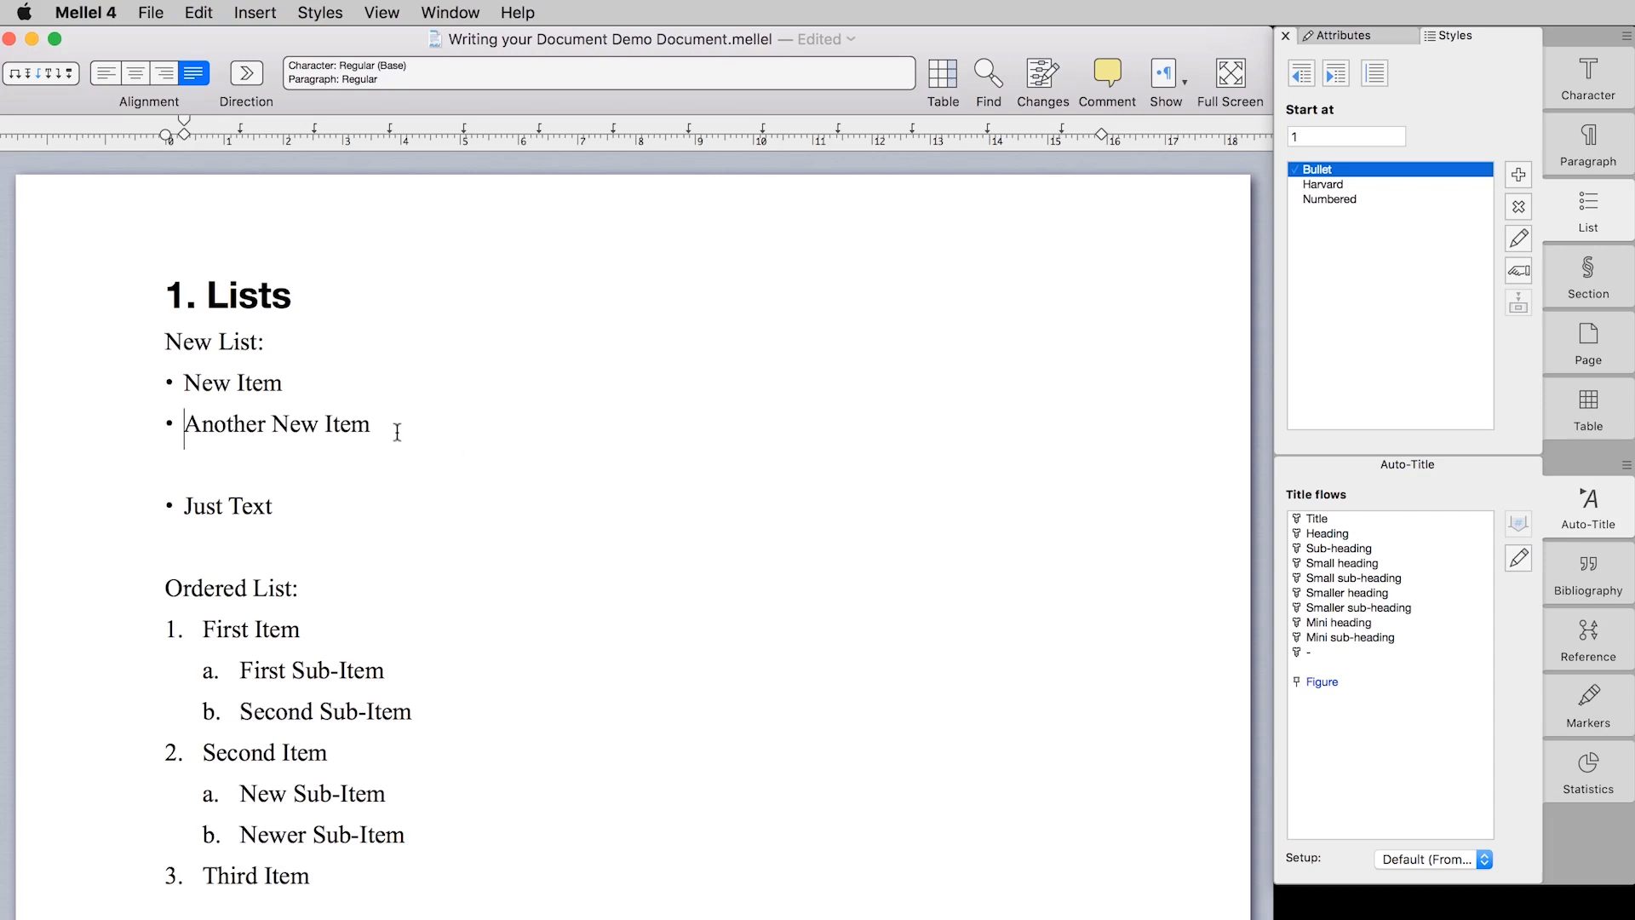
# Increase the list level of "New Item" and "Another New Item" together and return both to the first level
pyautogui.moveTo(380, 430); pyautogui.dragTo(170, 391)
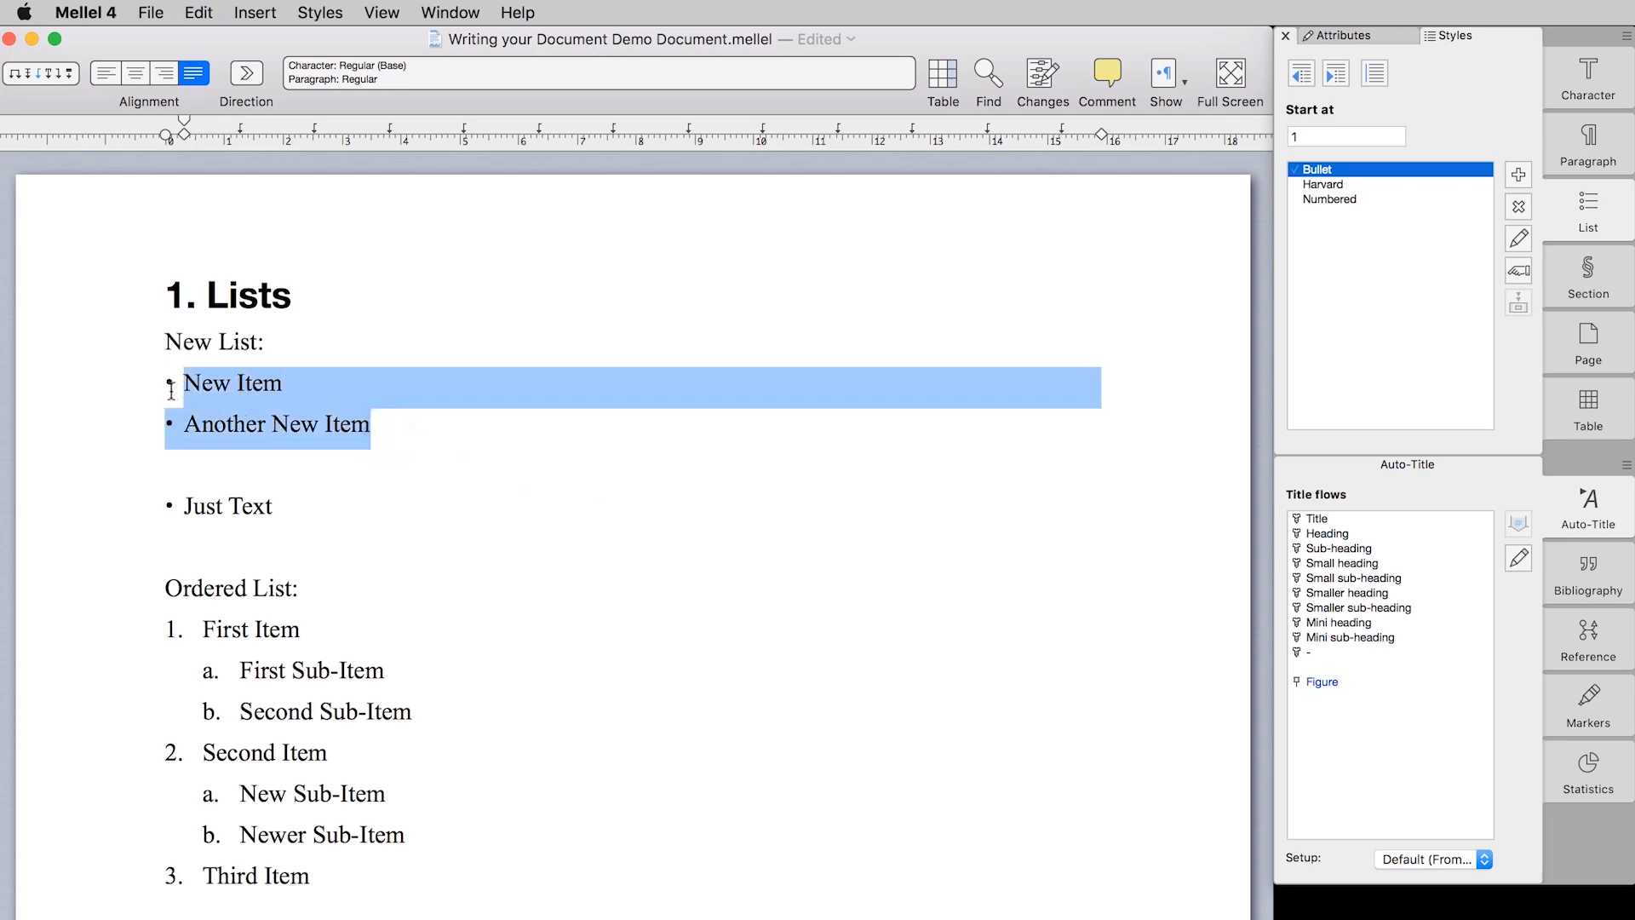
pyautogui.press('super+bracketright')
pyautogui.press('super+bracketleft')
pyautogui.press('super+bracketleft')
# Reset the list formatting of the bullets "New Item" and "Another New Item"
pyautogui.click(214, 12)
pyautogui.moveTo(246, 458)
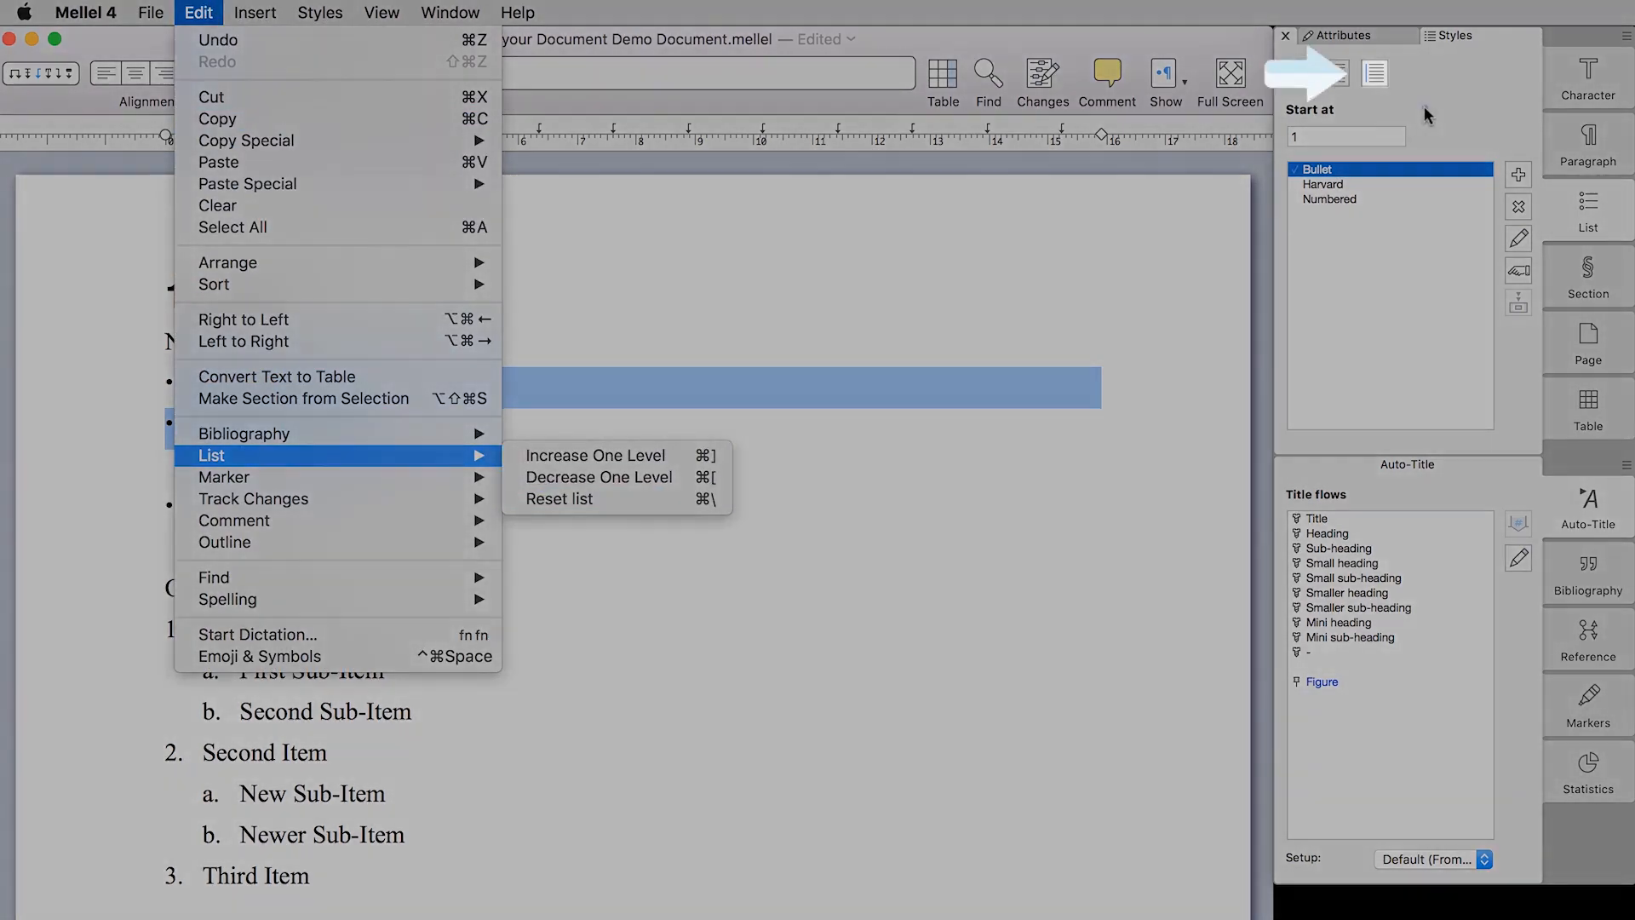
pyautogui.click(1424, 107)
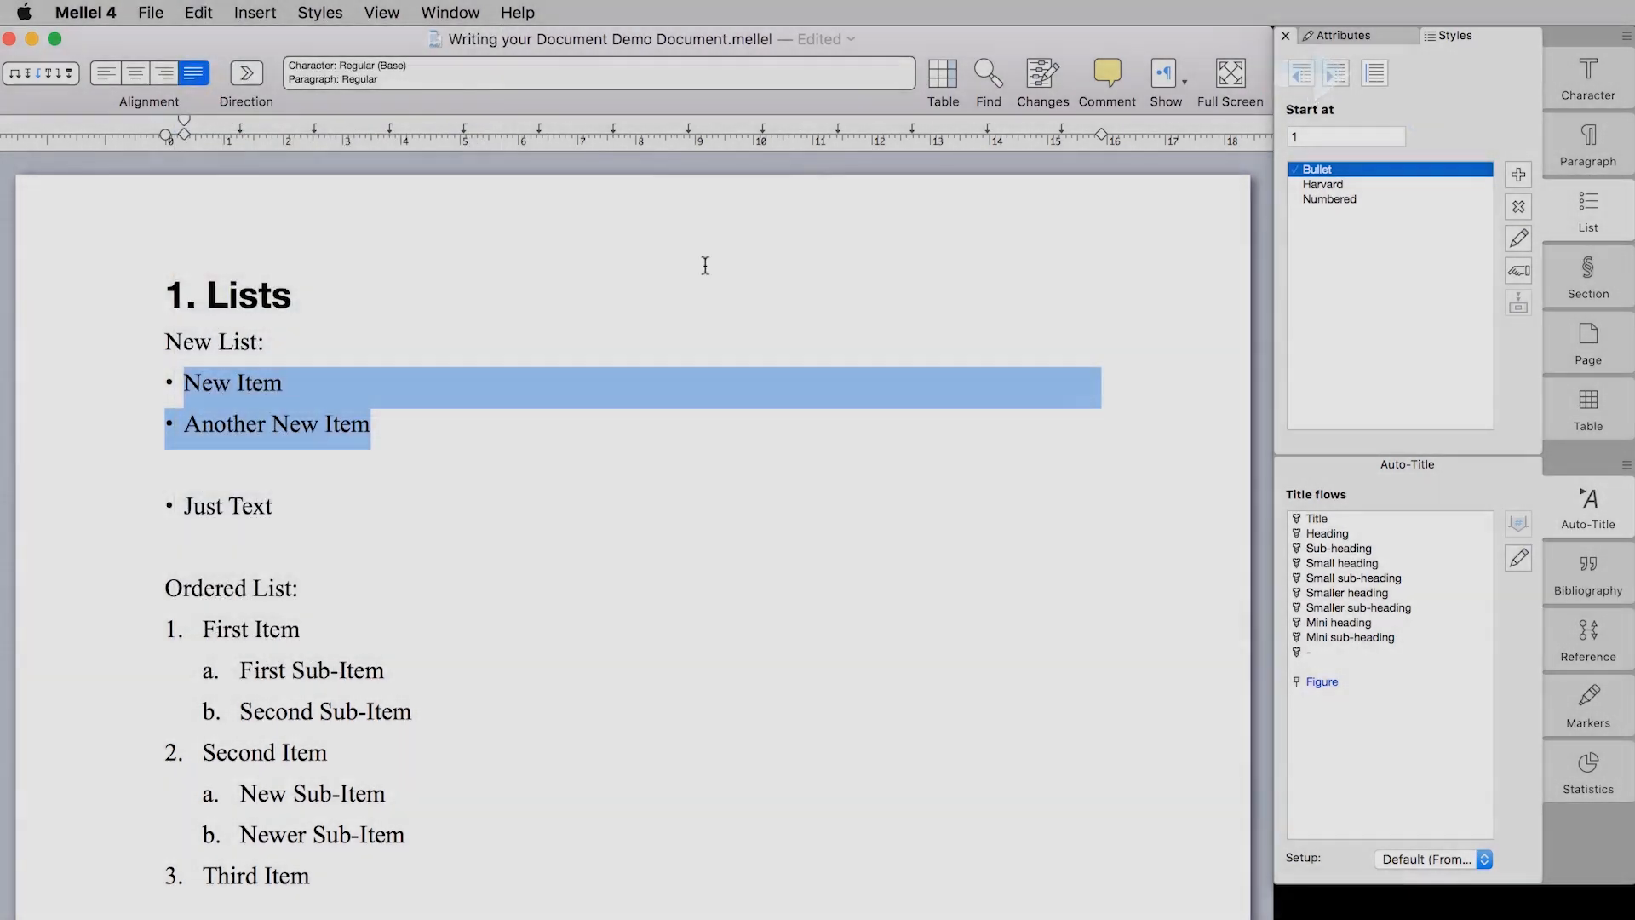
pyautogui.press('super+backslash')
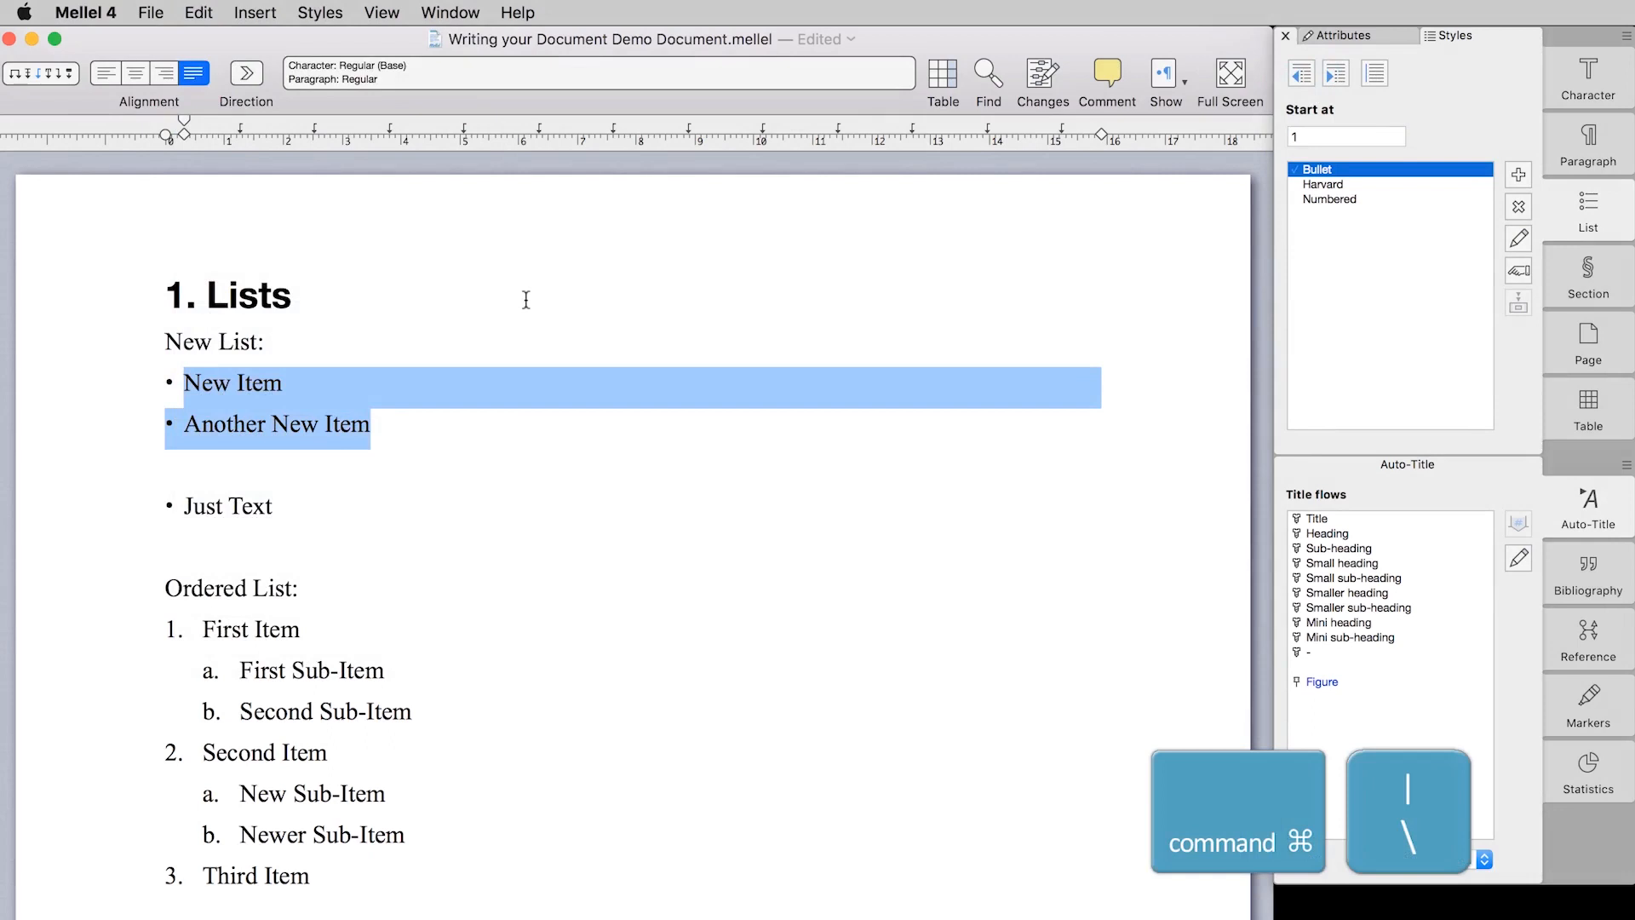
pyautogui.press('super+backslash')
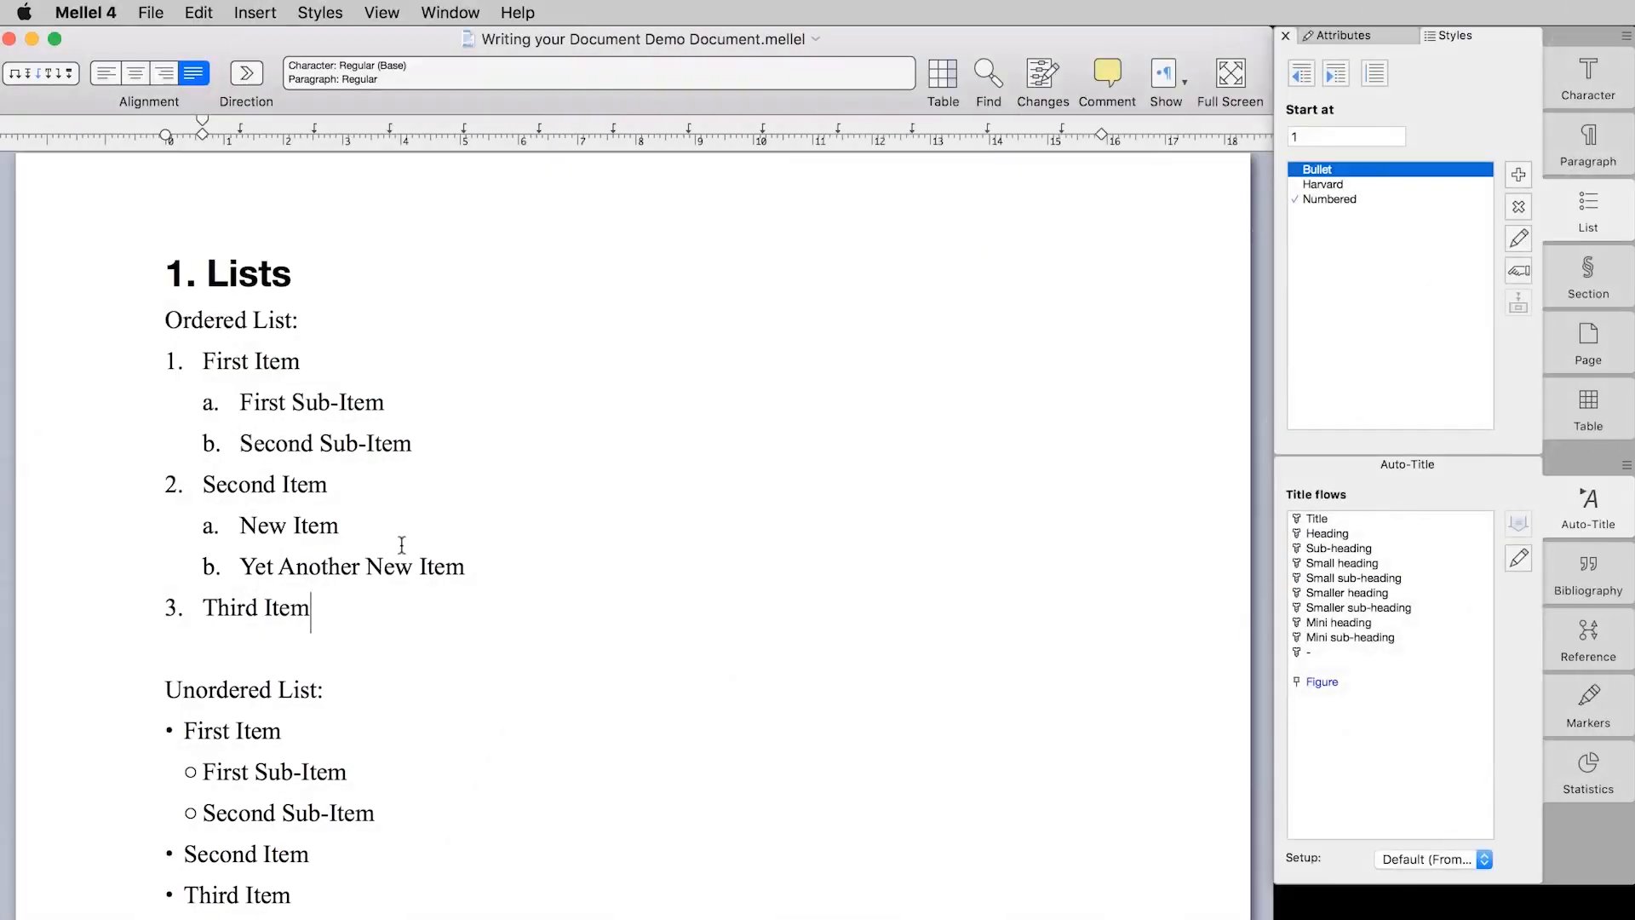
# Copy "First Item" and its two sub-items from the ordered list and paste them as a separate list before "Unordered List:"
pyautogui.moveTo(437, 451); pyautogui.dragTo(183, 366)
pyautogui.press('super+c')
pyautogui.click(171, 644)
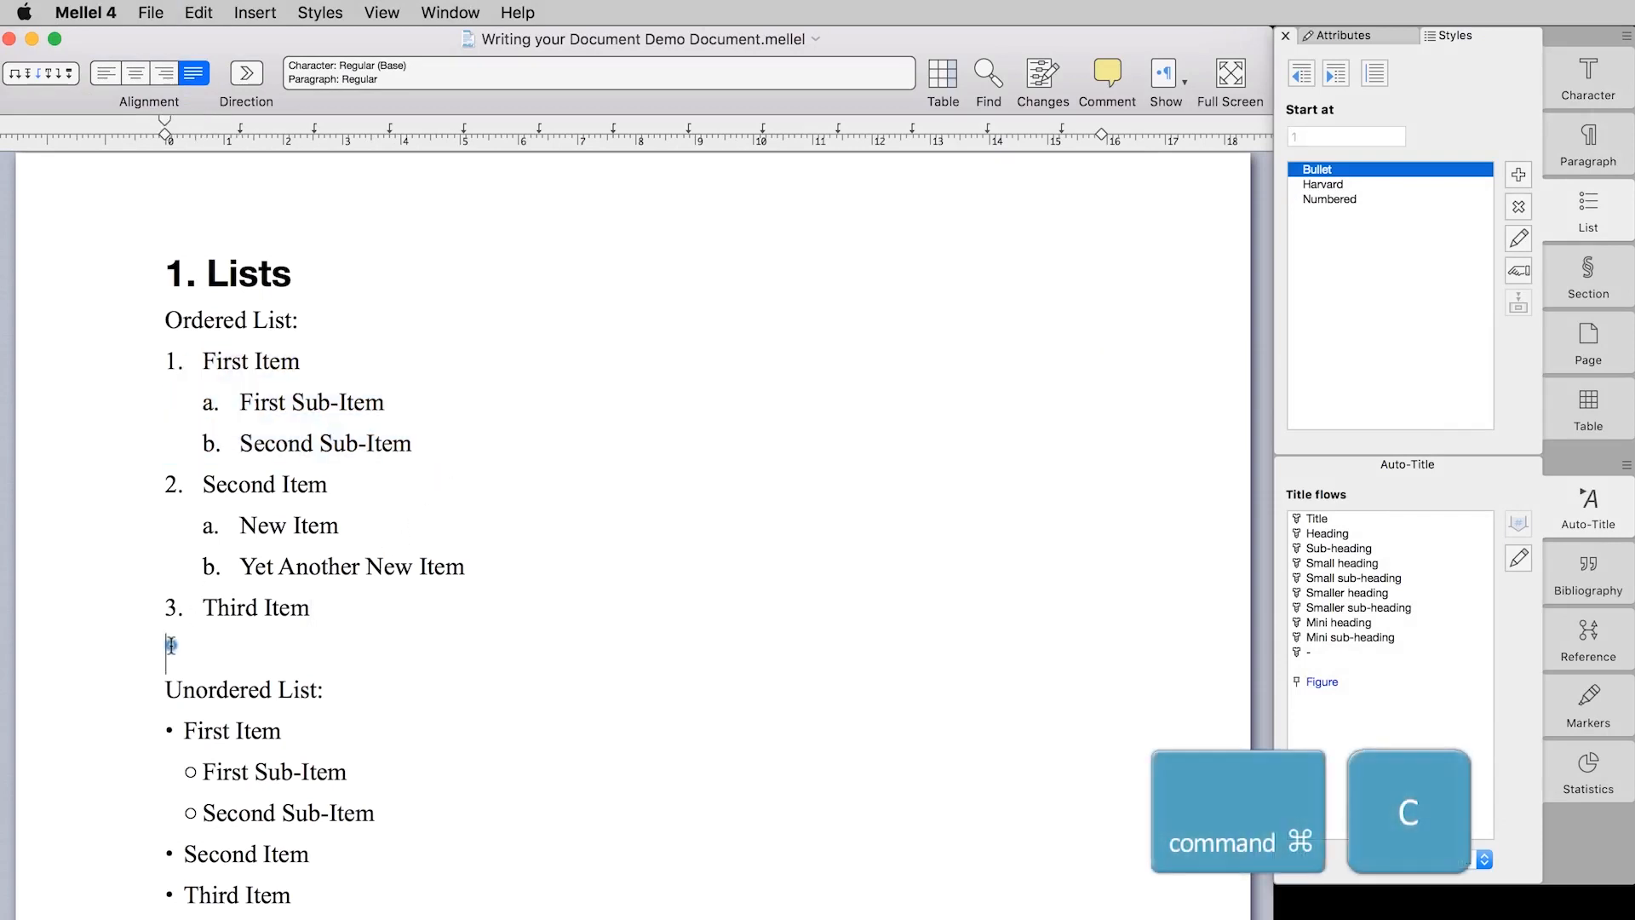
pyautogui.press('Return')
pyautogui.press('Return')
pyautogui.press('Up')
pyautogui.press('super+v')
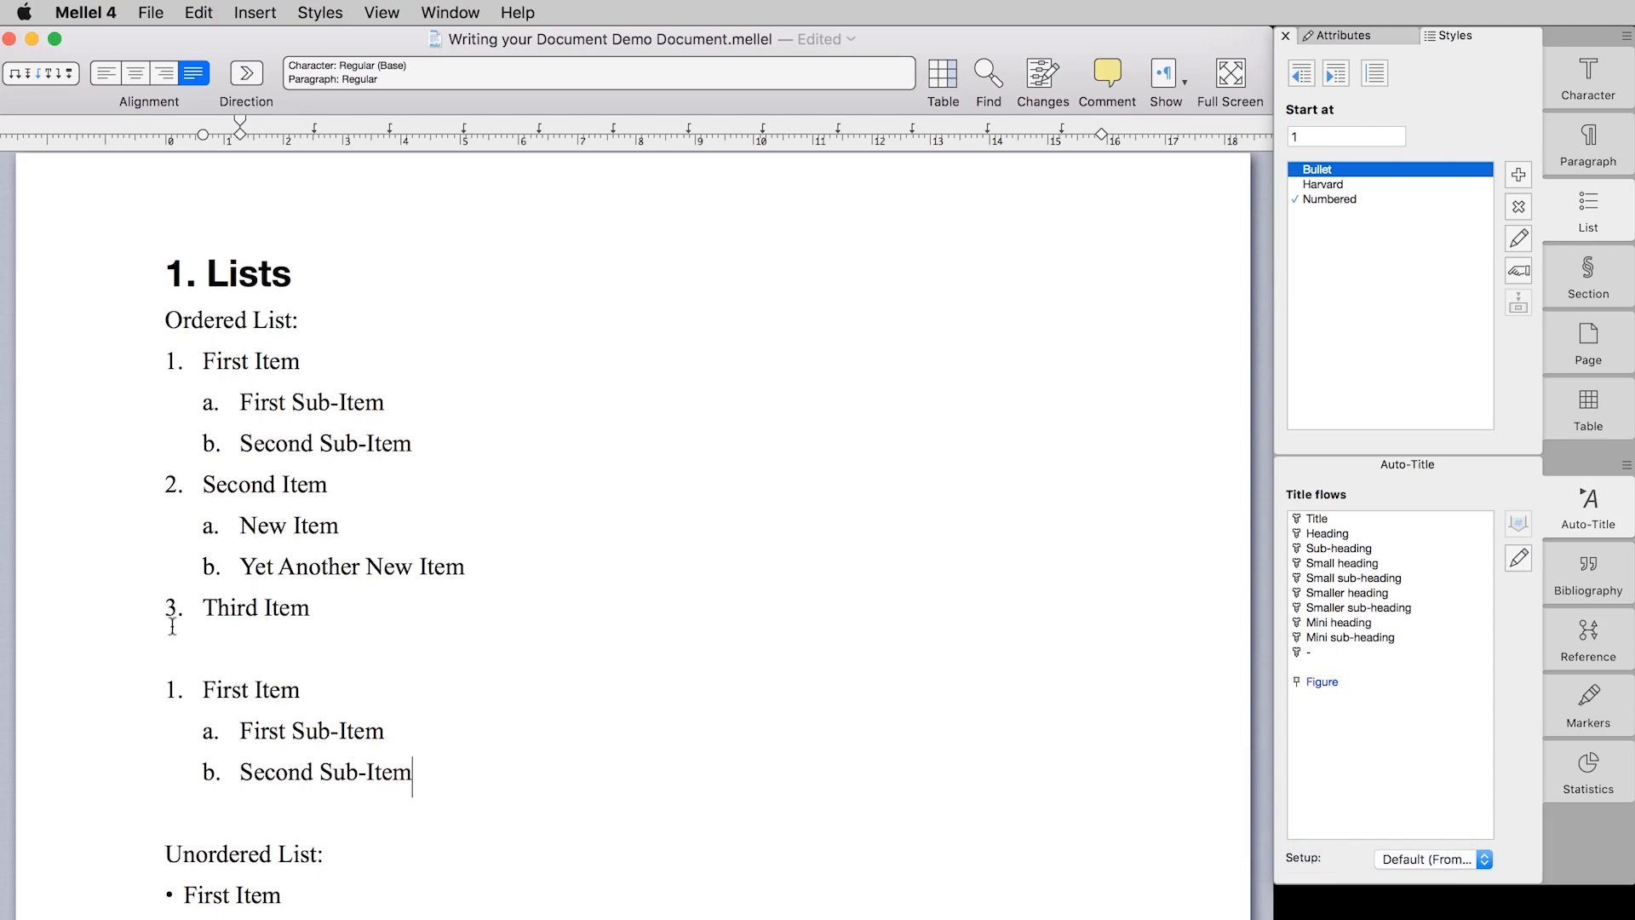
# Copy "First Item" from the ordered list and paste it as plain text on a new line above "Ordered List:"
pyautogui.moveTo(300, 363); pyautogui.dragTo(201, 366)
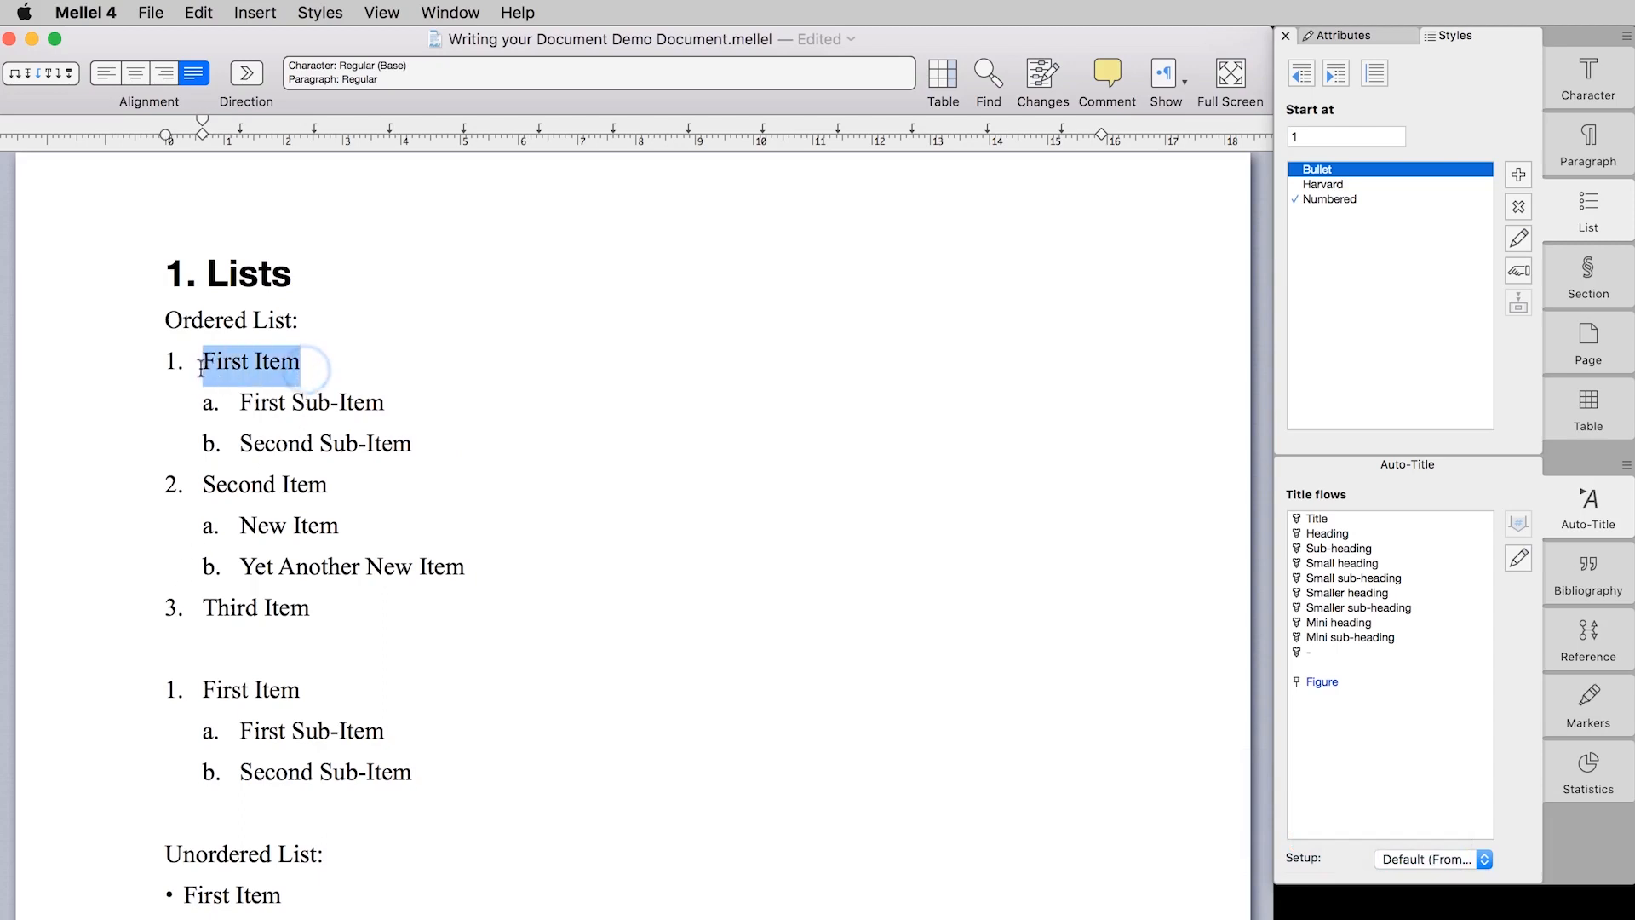
pyautogui.press('super+c')
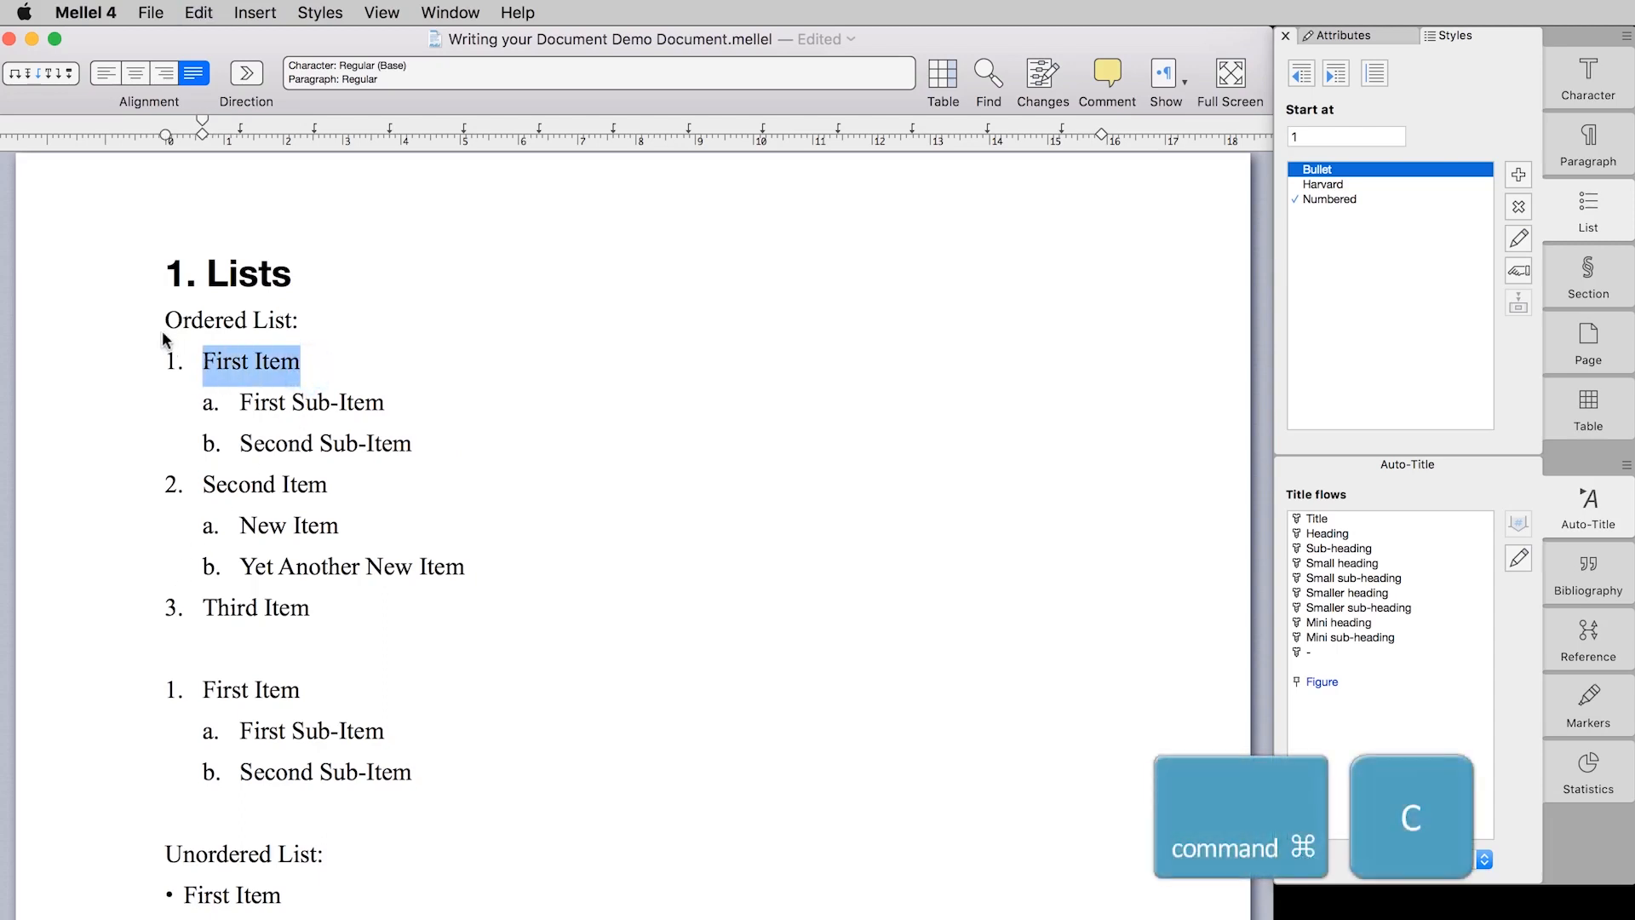
pyautogui.click(162, 332)
pyautogui.press('Return')
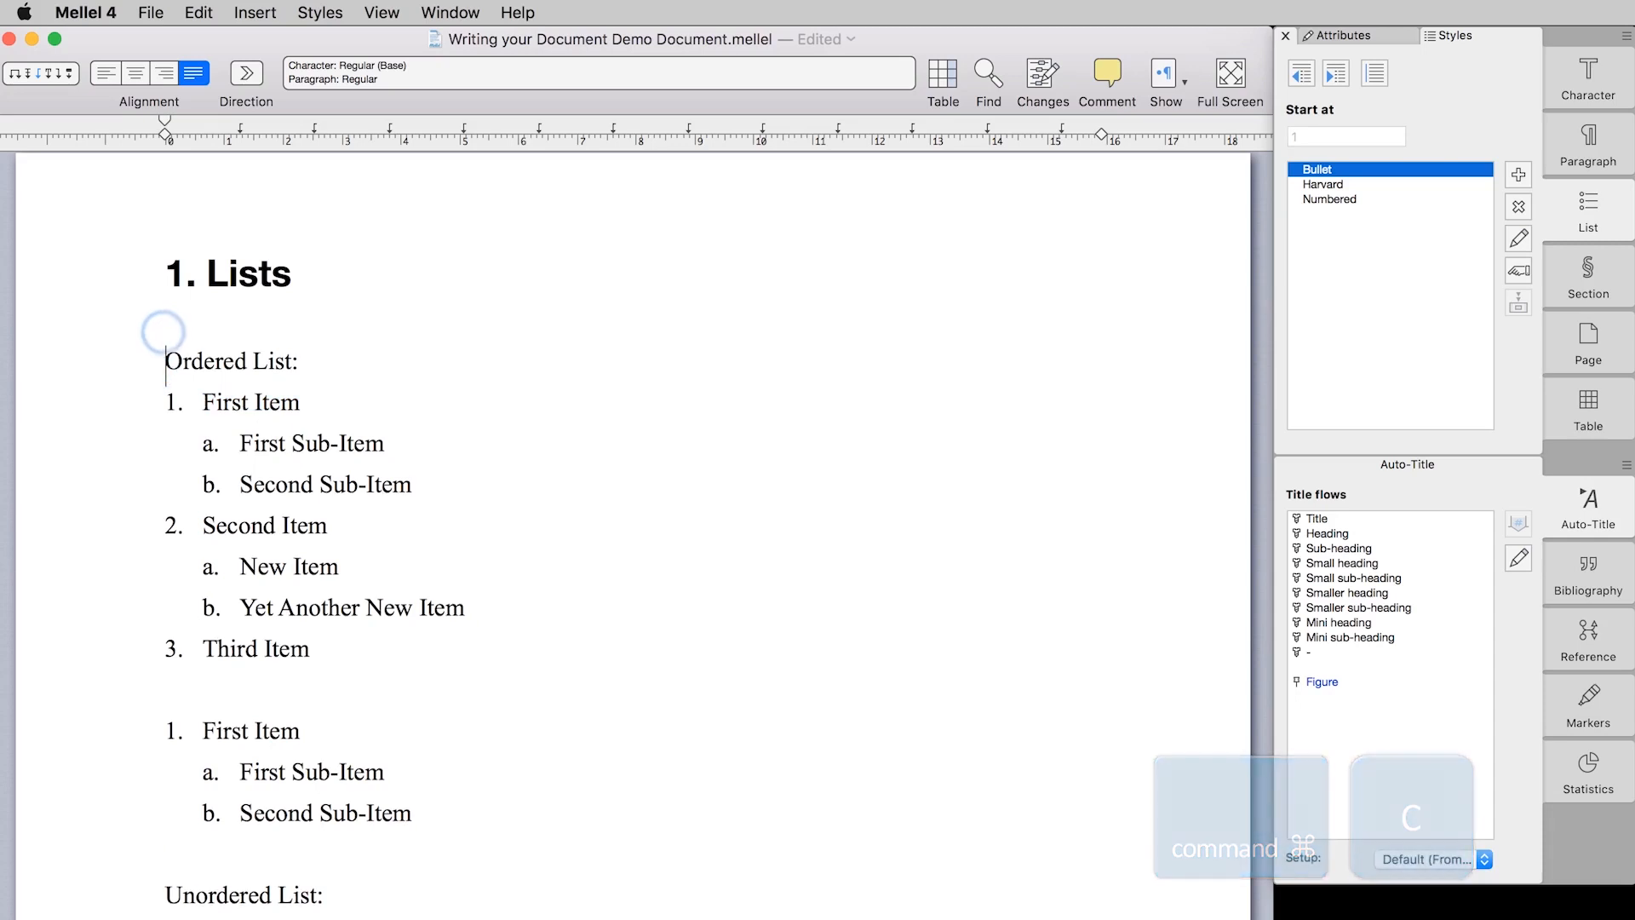
pyautogui.click(203, 14)
pyautogui.moveTo(238, 183)
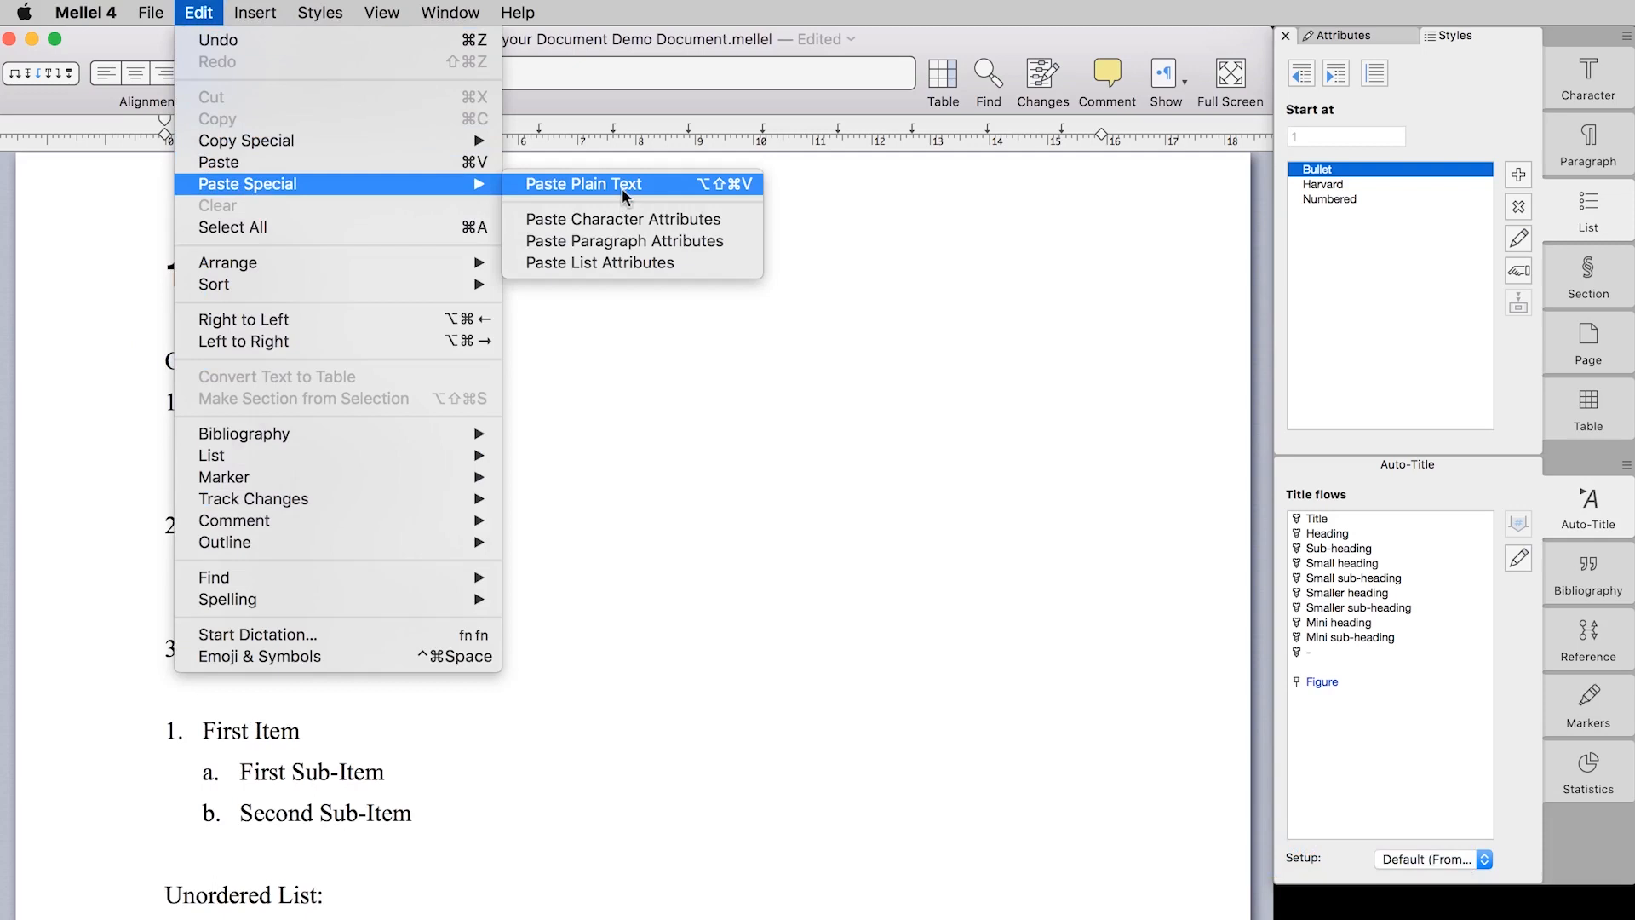
pyautogui.click(623, 187)
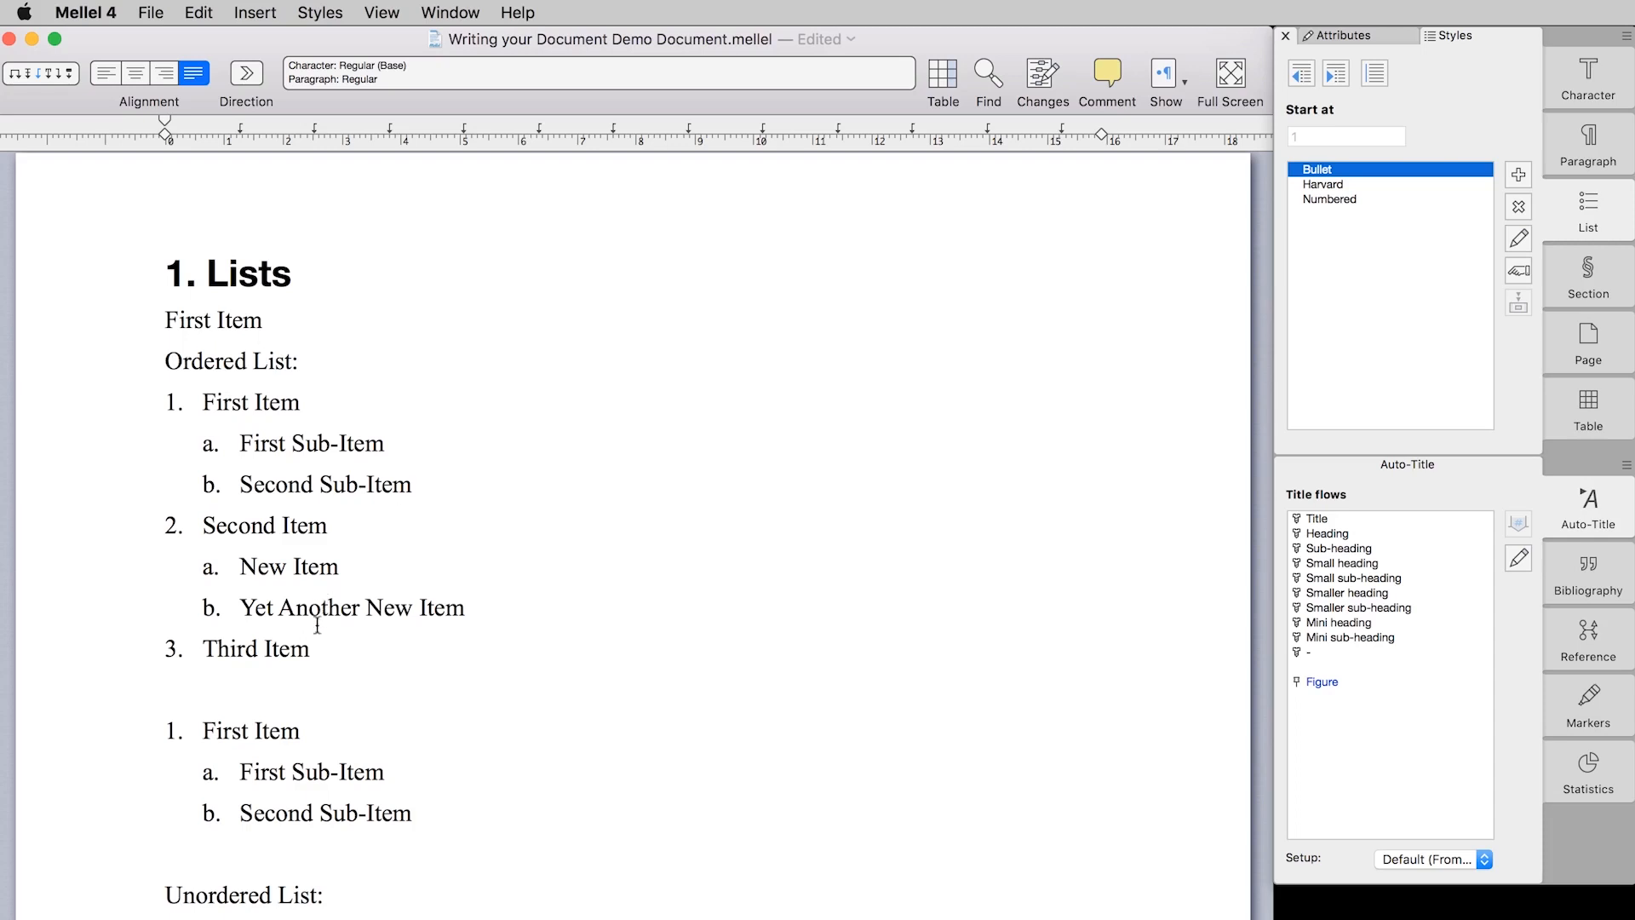
# Copy the list attributes of the whole ordered list, from "First Item" to "Third Item"
pyautogui.moveTo(312, 660); pyautogui.dragTo(167, 407)
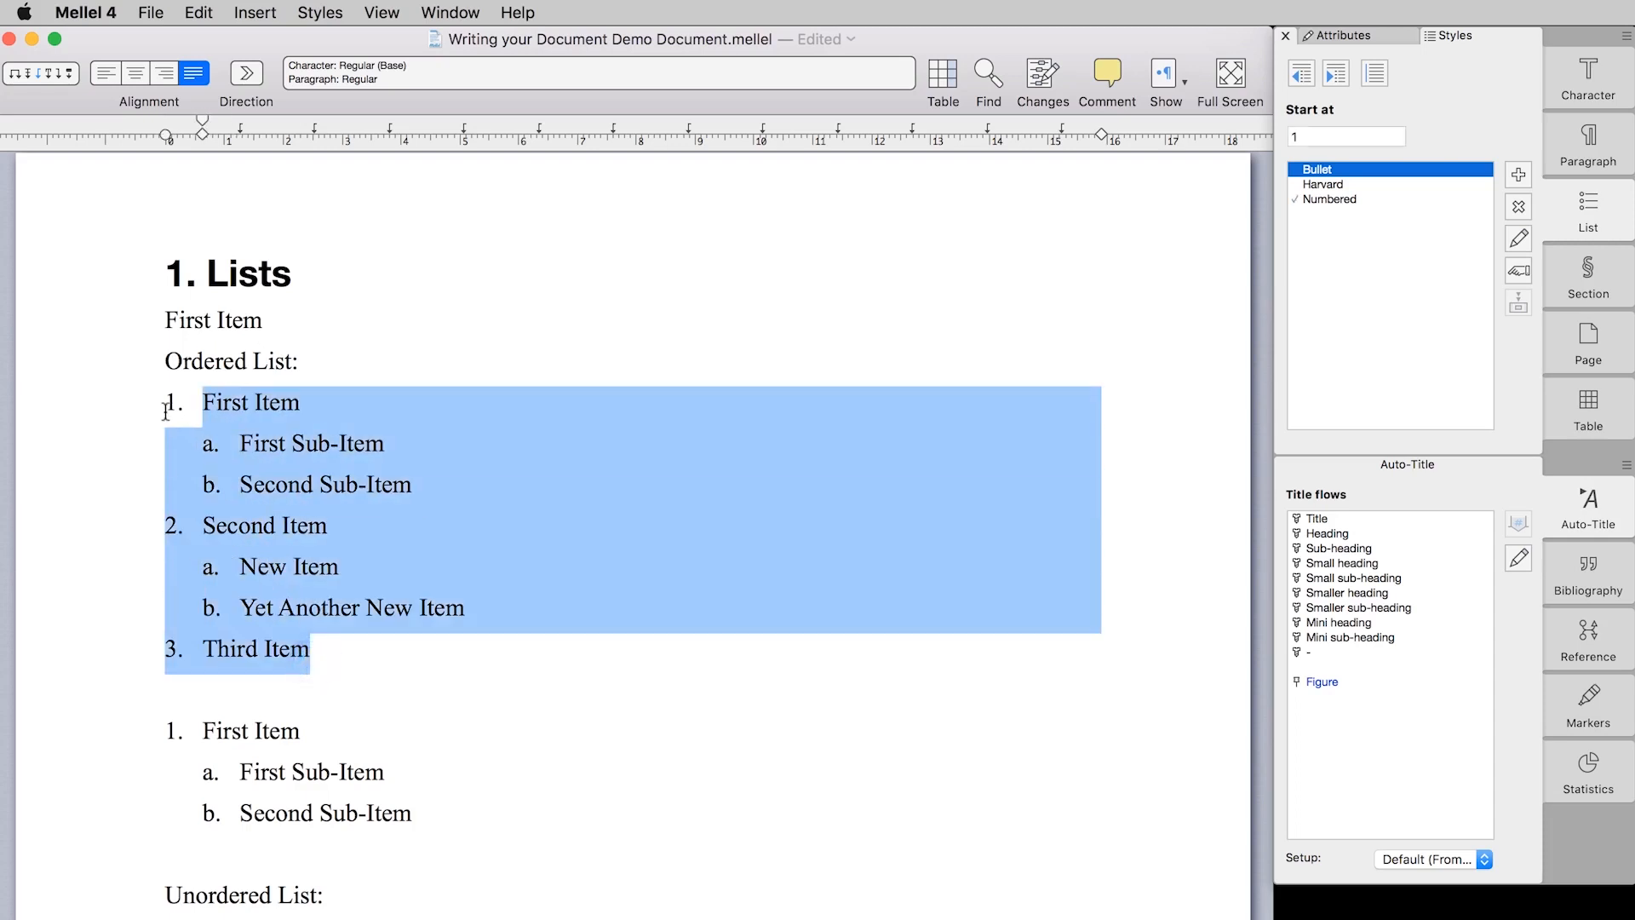
pyautogui.click(198, 12)
pyautogui.moveTo(256, 143)
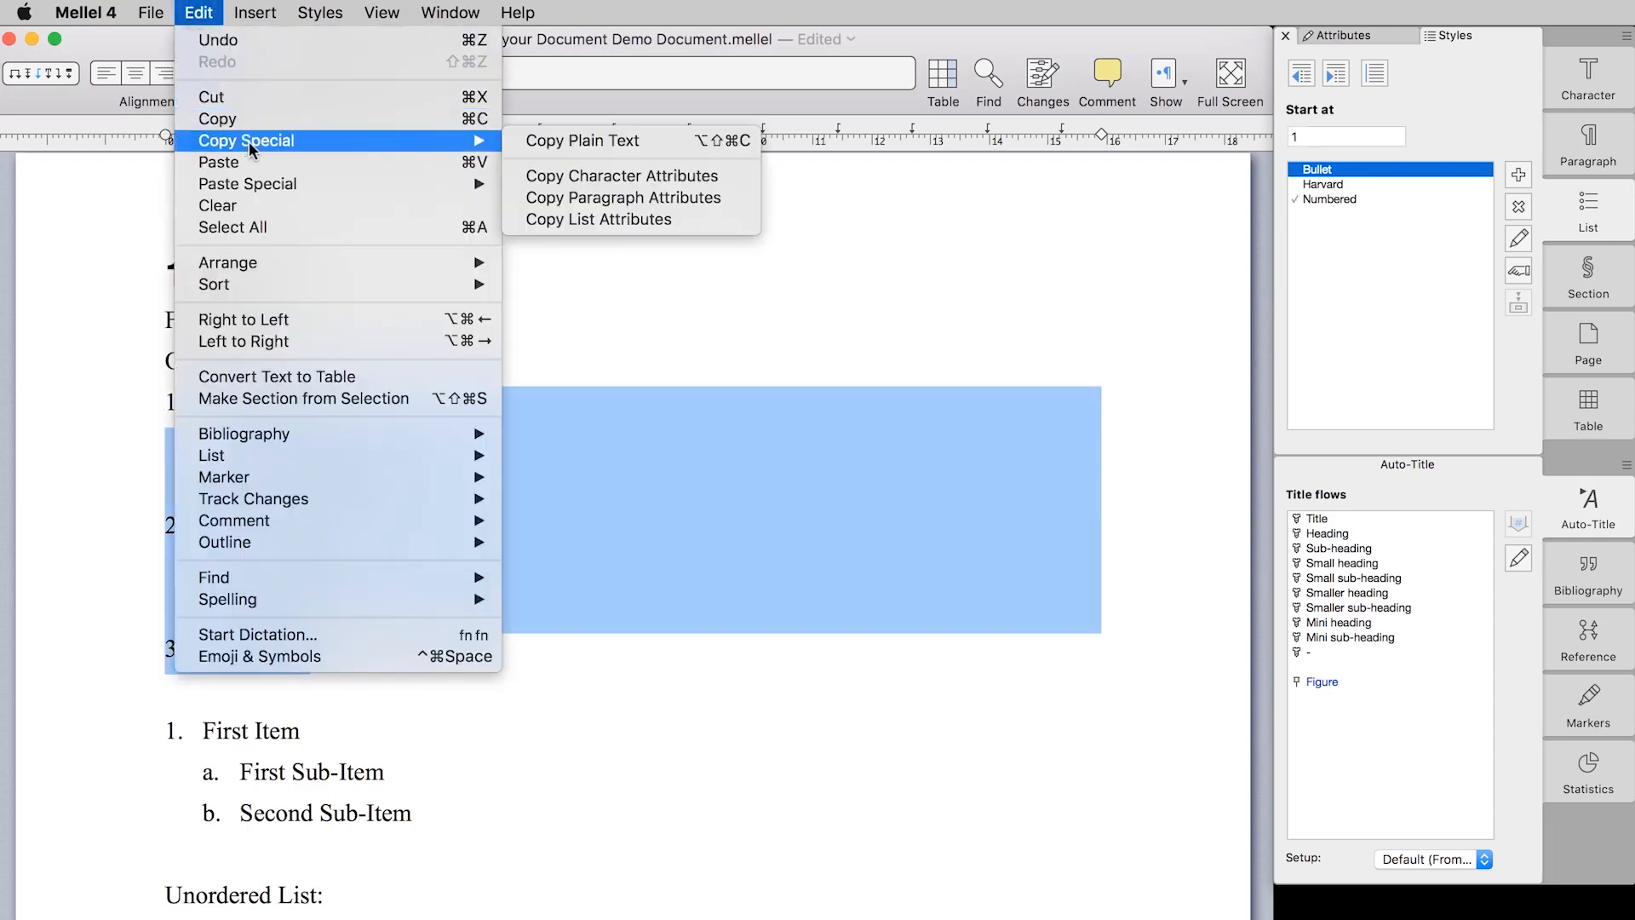
pyautogui.click(569, 218)
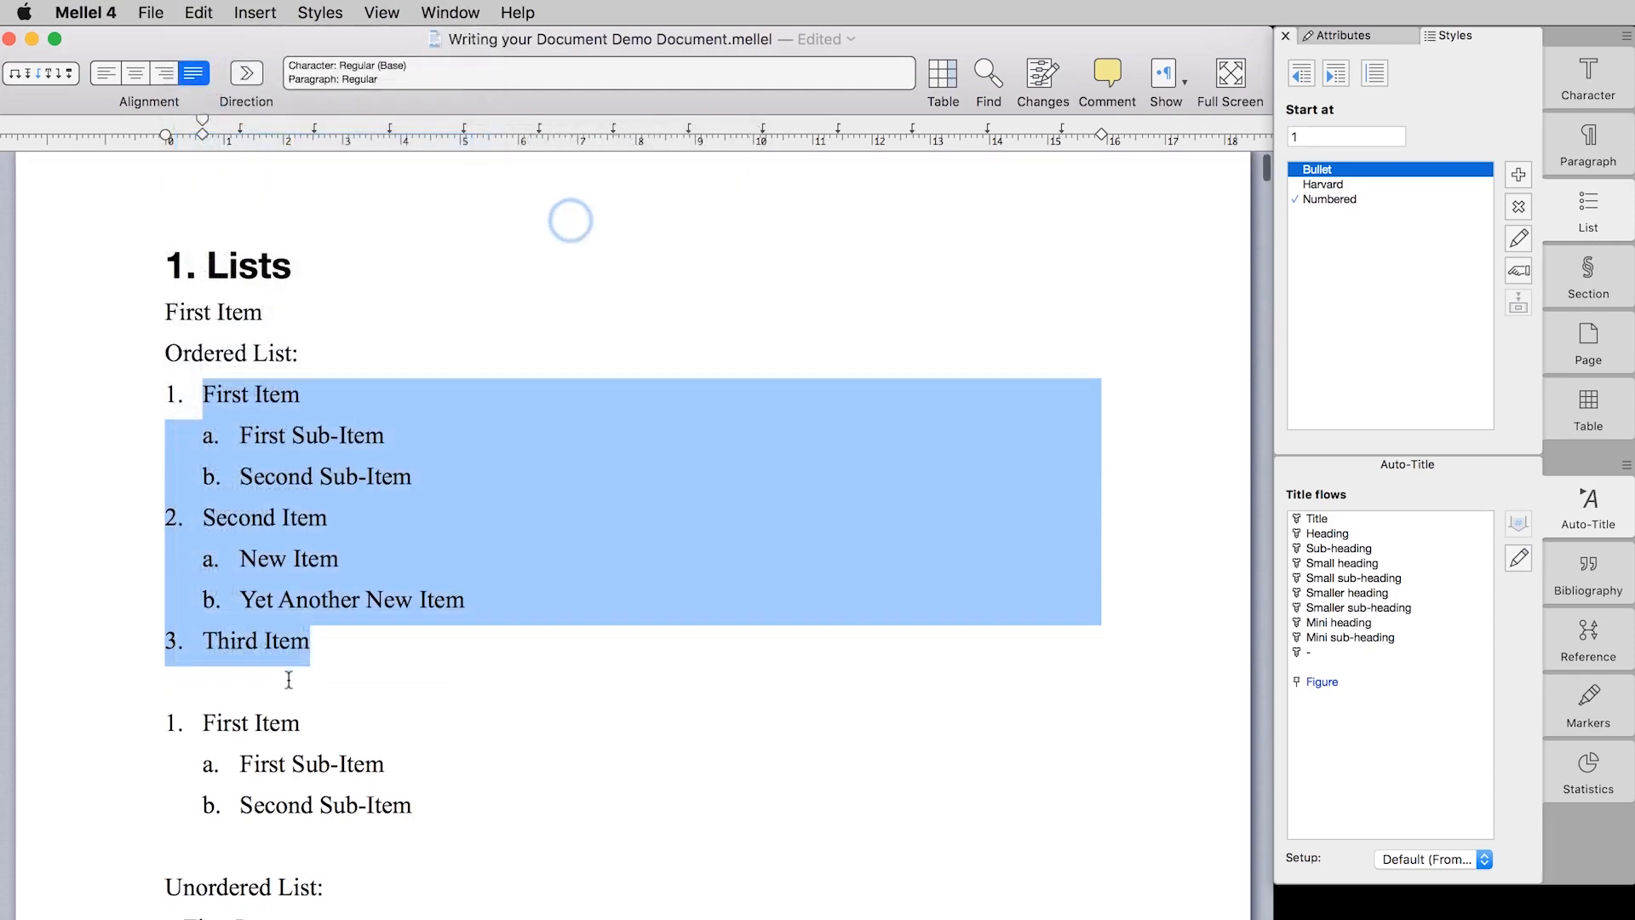
# Paste the copied list attributes onto the whole unordered list, from "First Item" to "Third Item"
pyautogui.scroll(-5, 289, 679)
pyautogui.moveTo(309, 777); pyautogui.dragTo(165, 606)
pyautogui.click(209, 14)
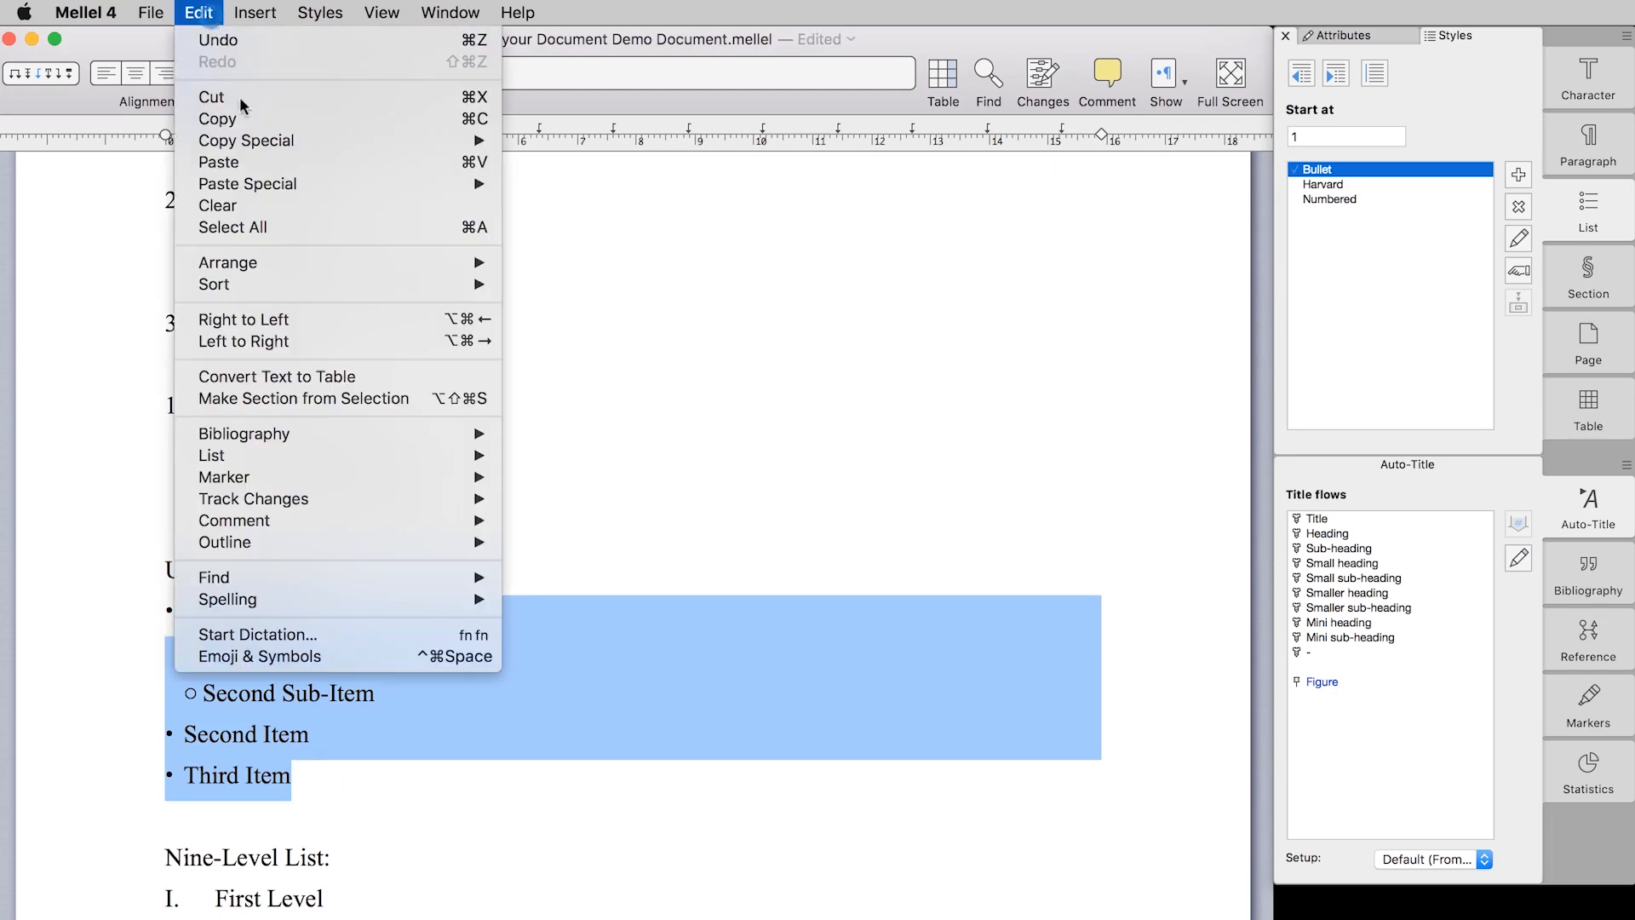
pyautogui.moveTo(247, 184)
pyautogui.click(544, 263)
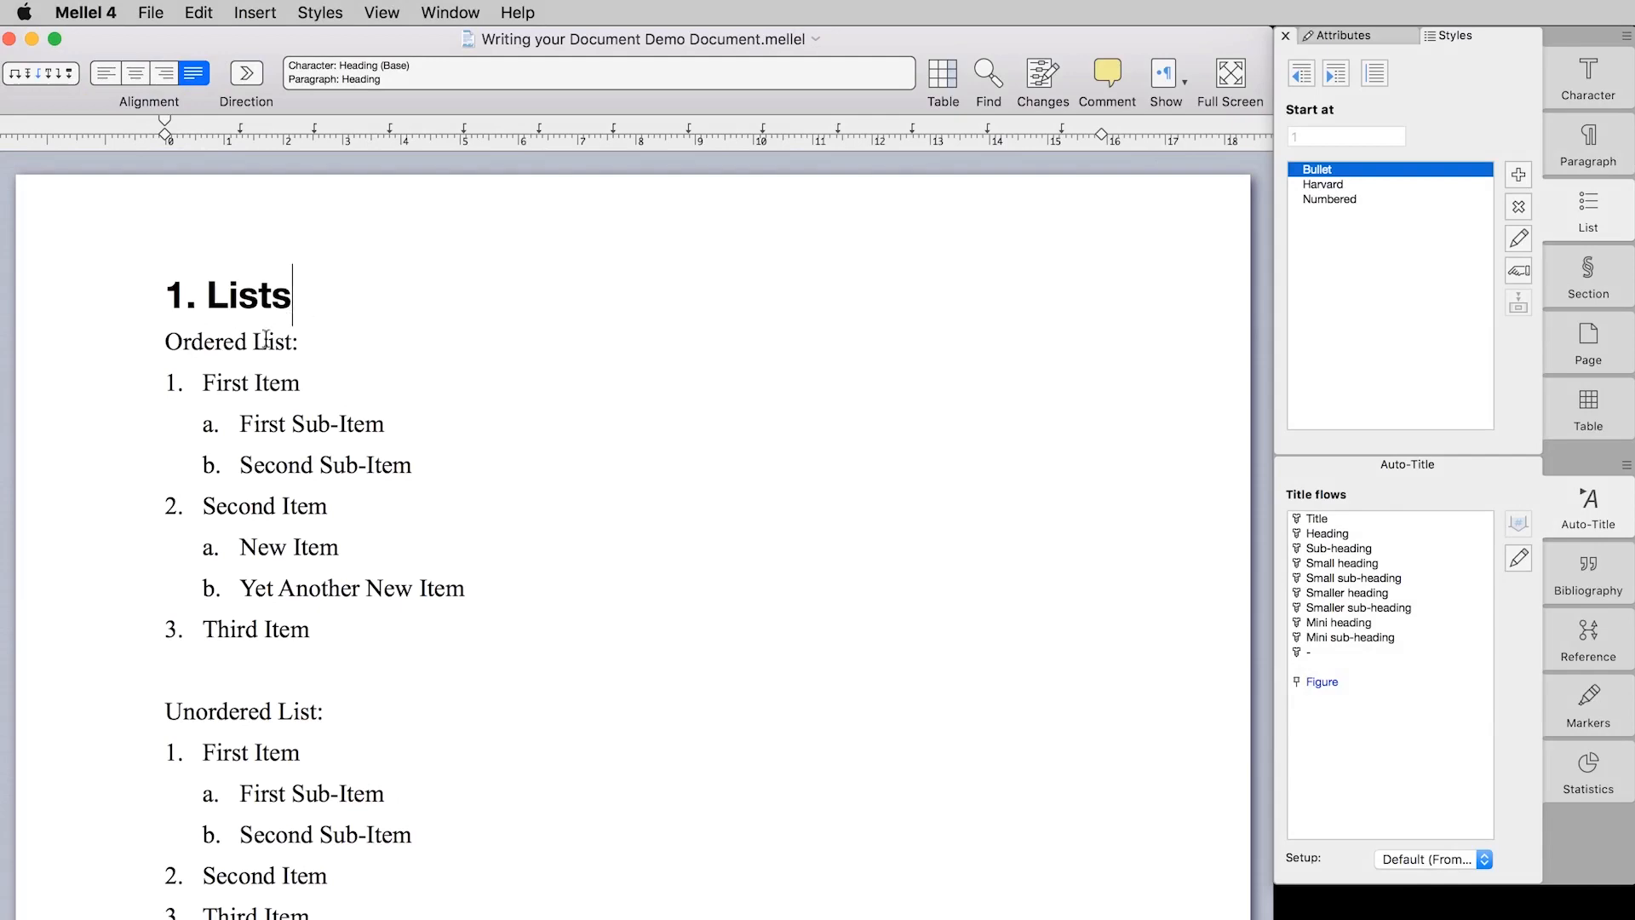
# Set the ordered list's numbering to start at 3
pyautogui.click(201, 383)
pyautogui.click(1318, 137)
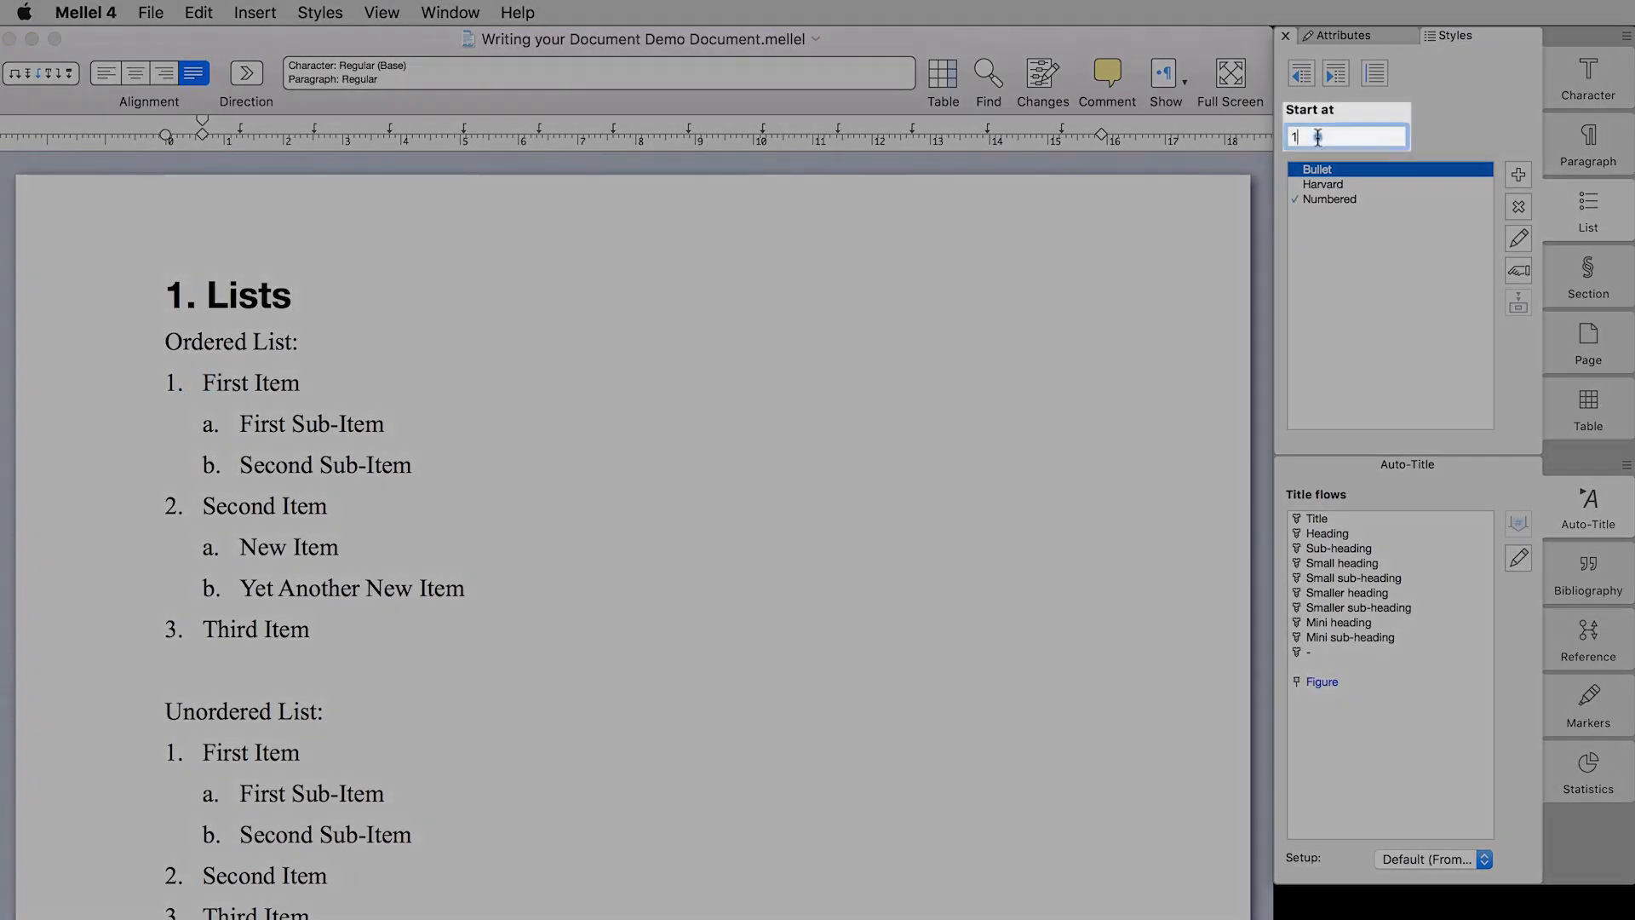
pyautogui.press('BackSpace')
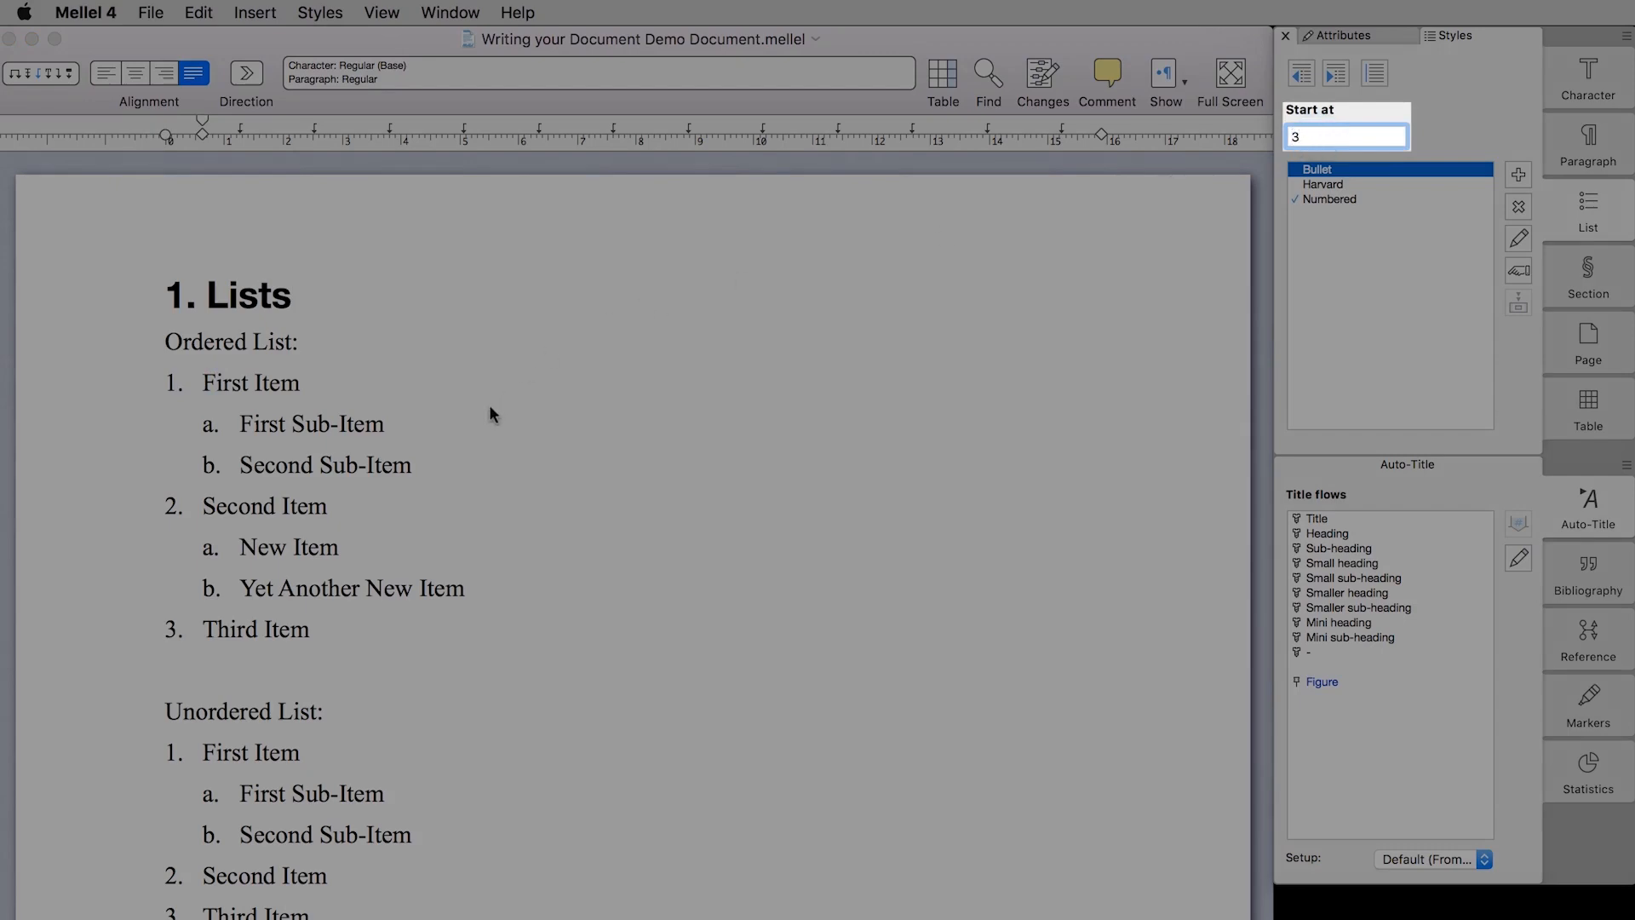
pyautogui.click(488, 408)
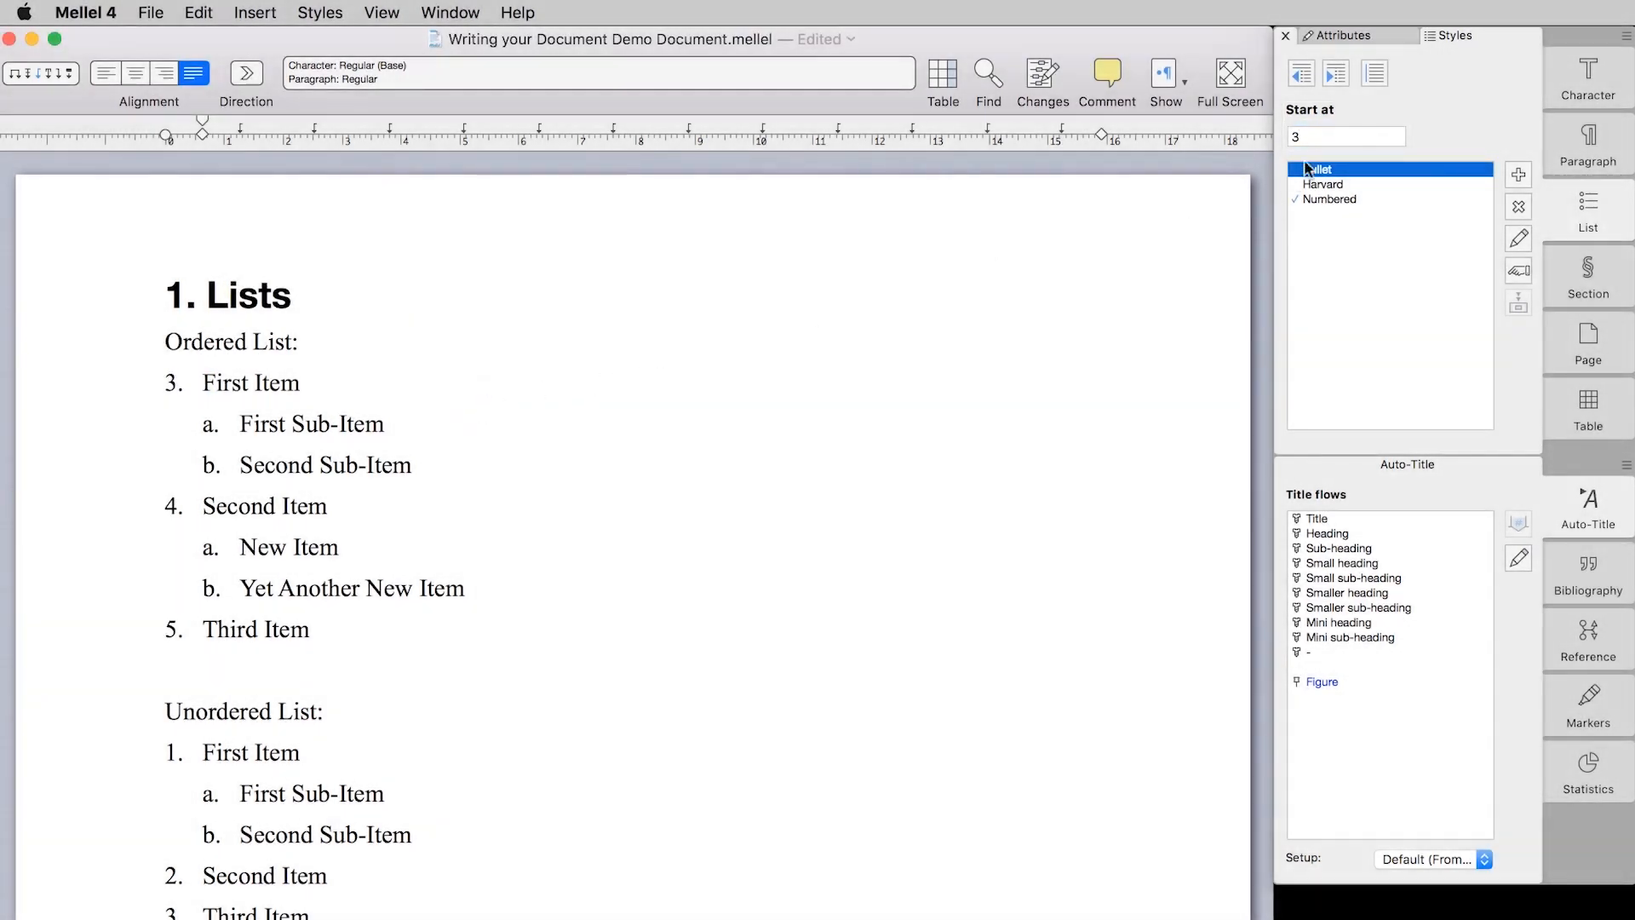
# Set the ordered list's start number back to 1
pyautogui.doubleClick(1326, 137)
pyautogui.write('1')
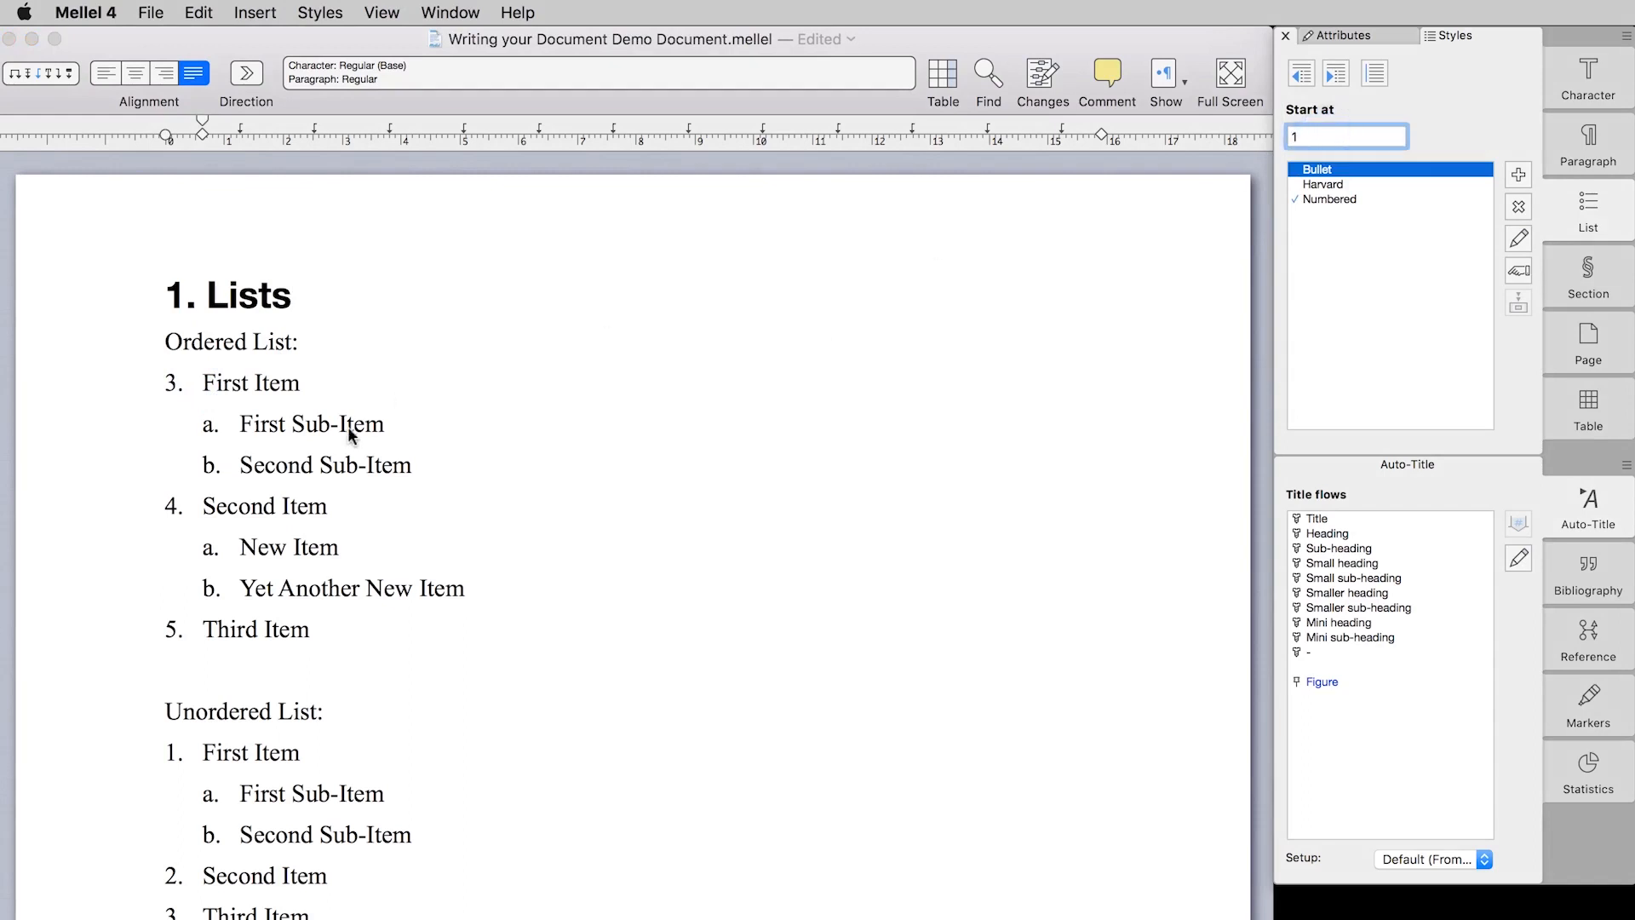
pyautogui.press('Return')
# Interrupt the ordered list with an empty non-list line after "Second Sub-Item"
pyautogui.click(424, 467)
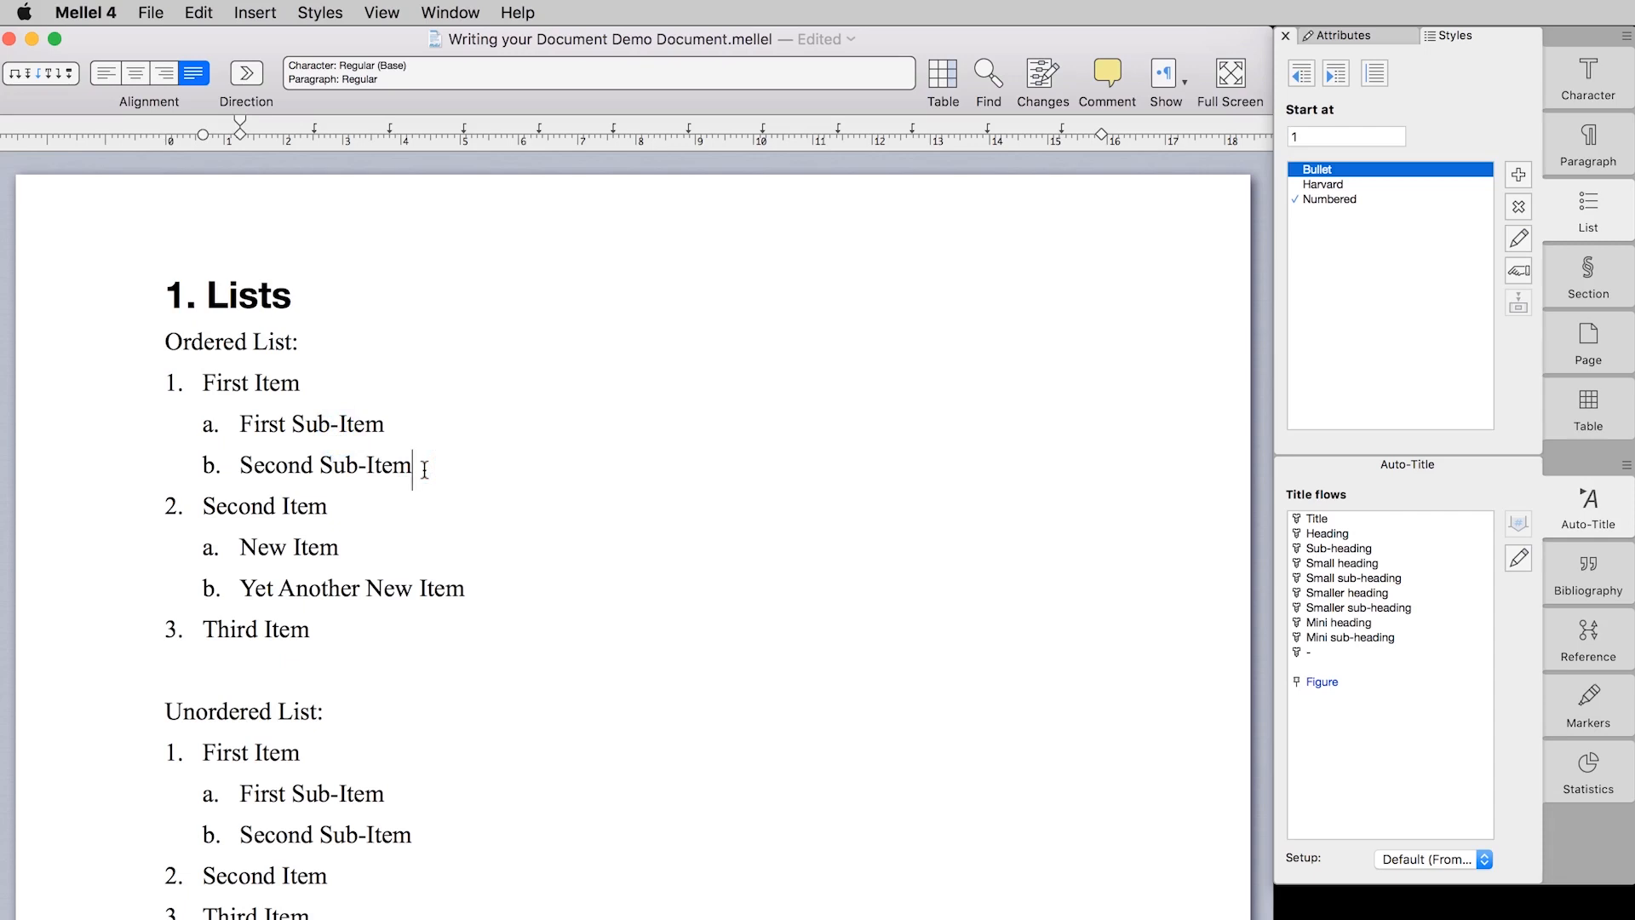
pyautogui.press('Return')
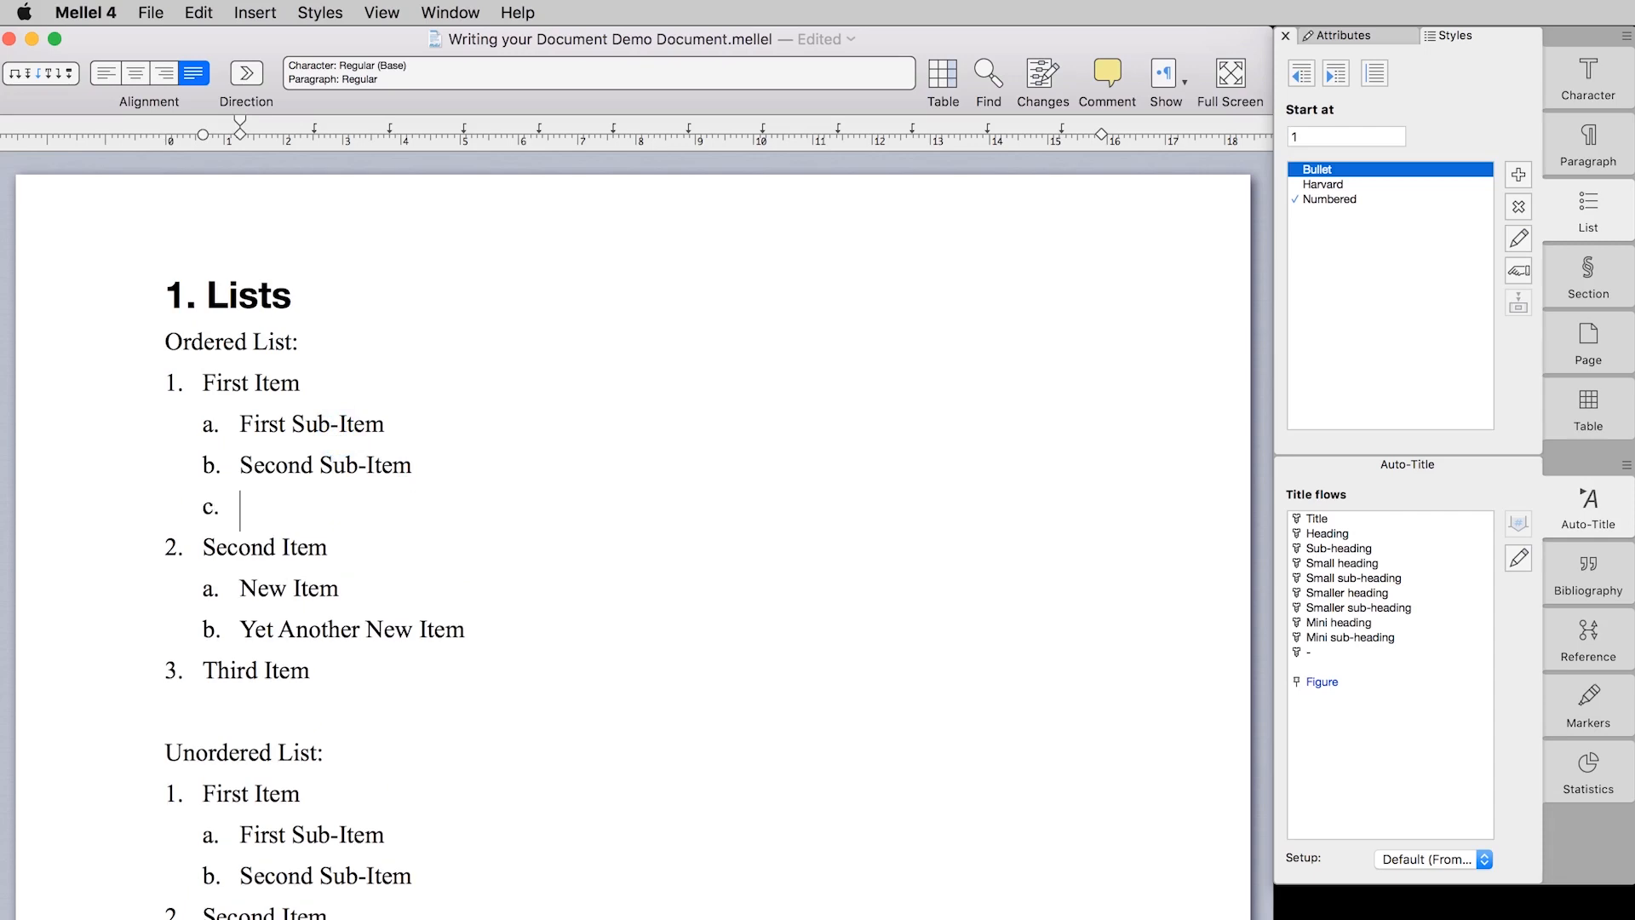
pyautogui.press('Return')
# Insert the image "Mellel Logo.png" from the Desktop on the empty line between the two list parts
pyautogui.click(255, 12)
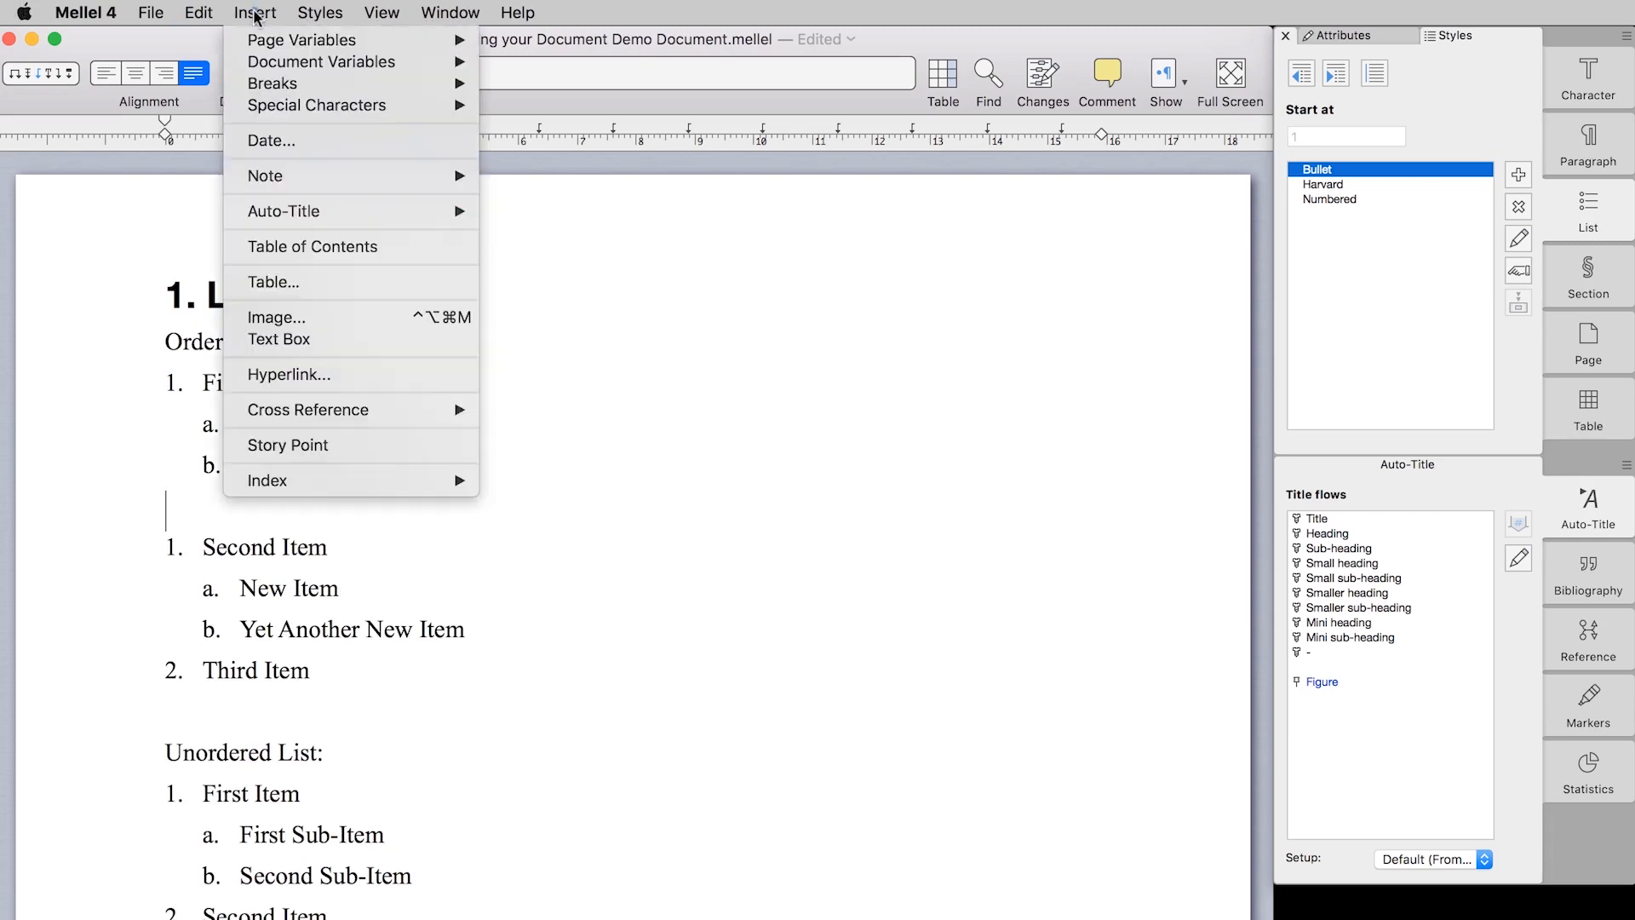
pyautogui.click(312, 317)
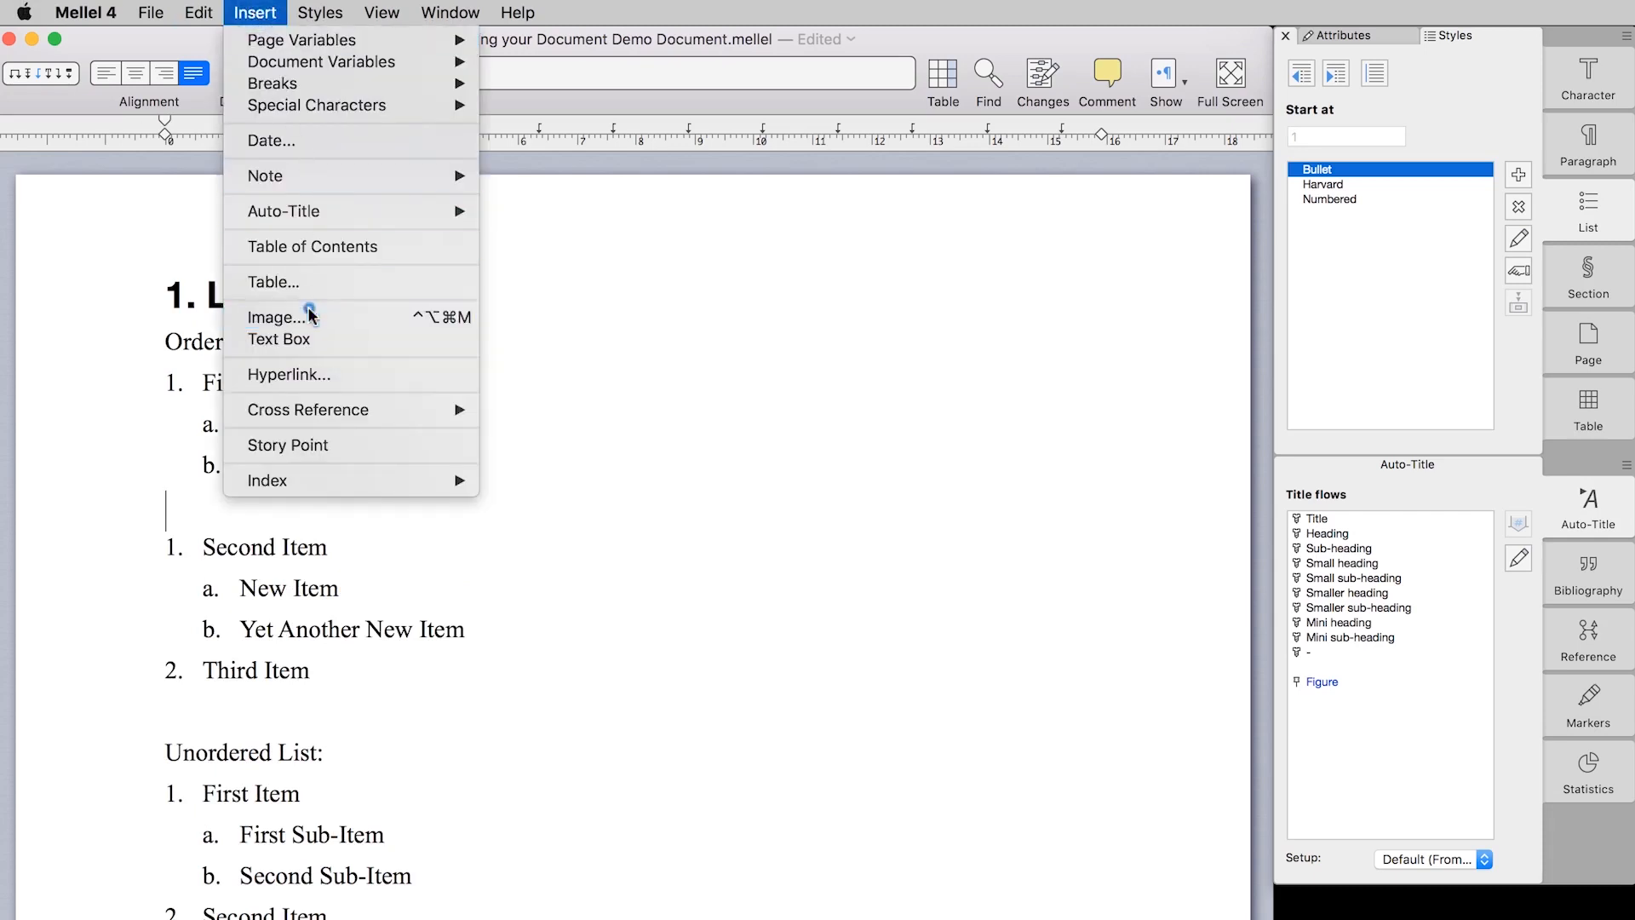
pyautogui.click(957, 208)
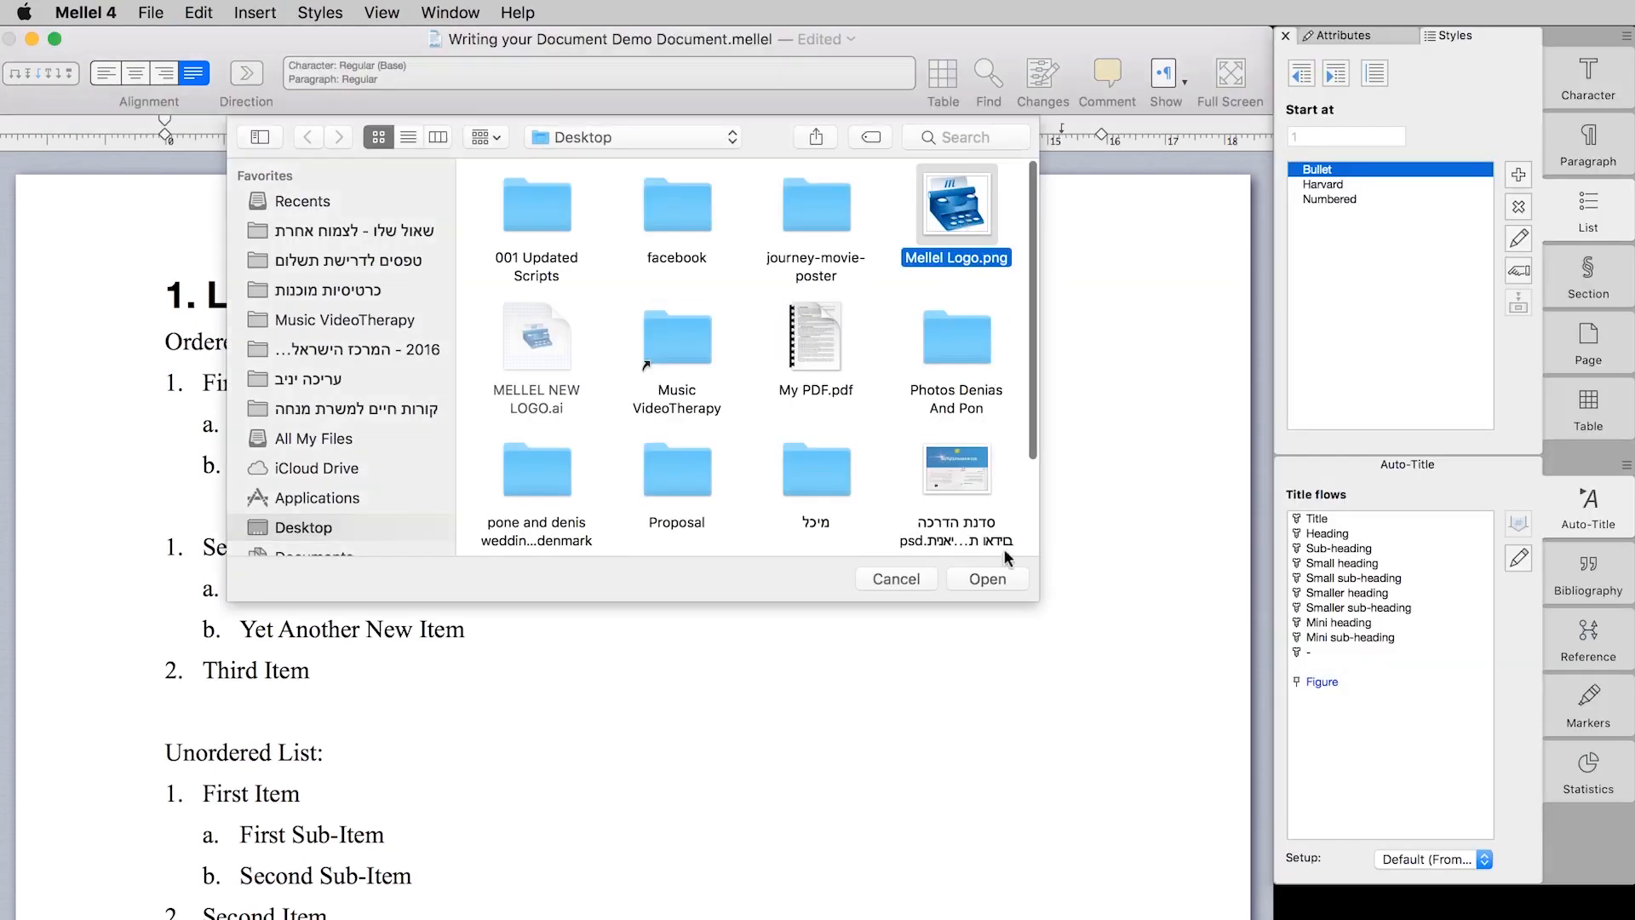
pyautogui.click(988, 579)
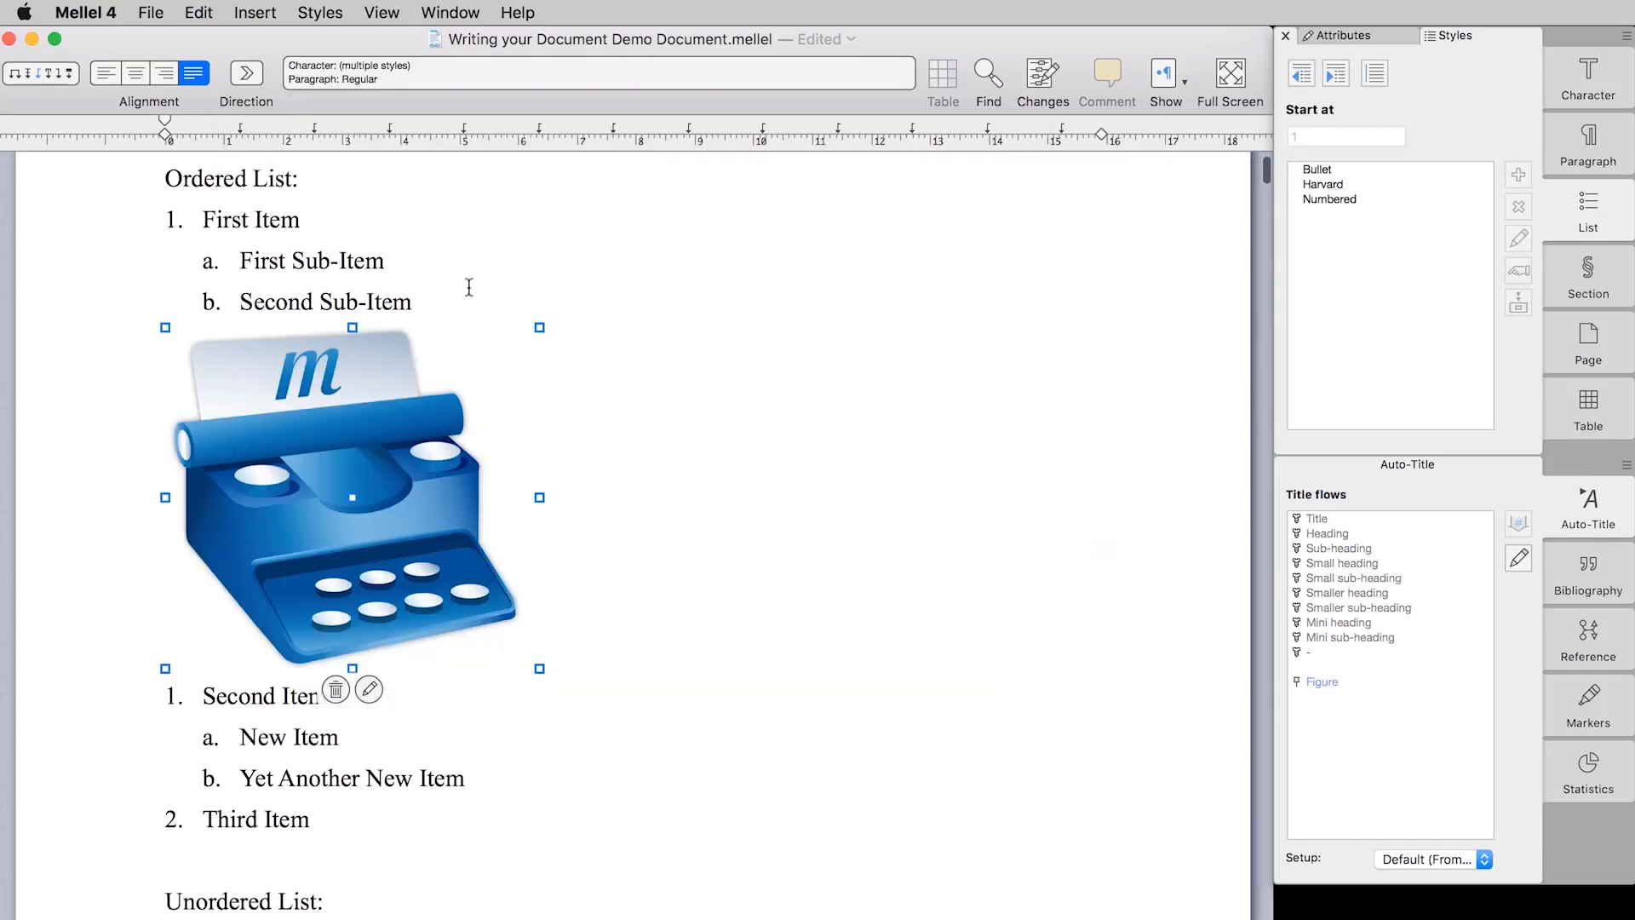
pyautogui.click(432, 298)
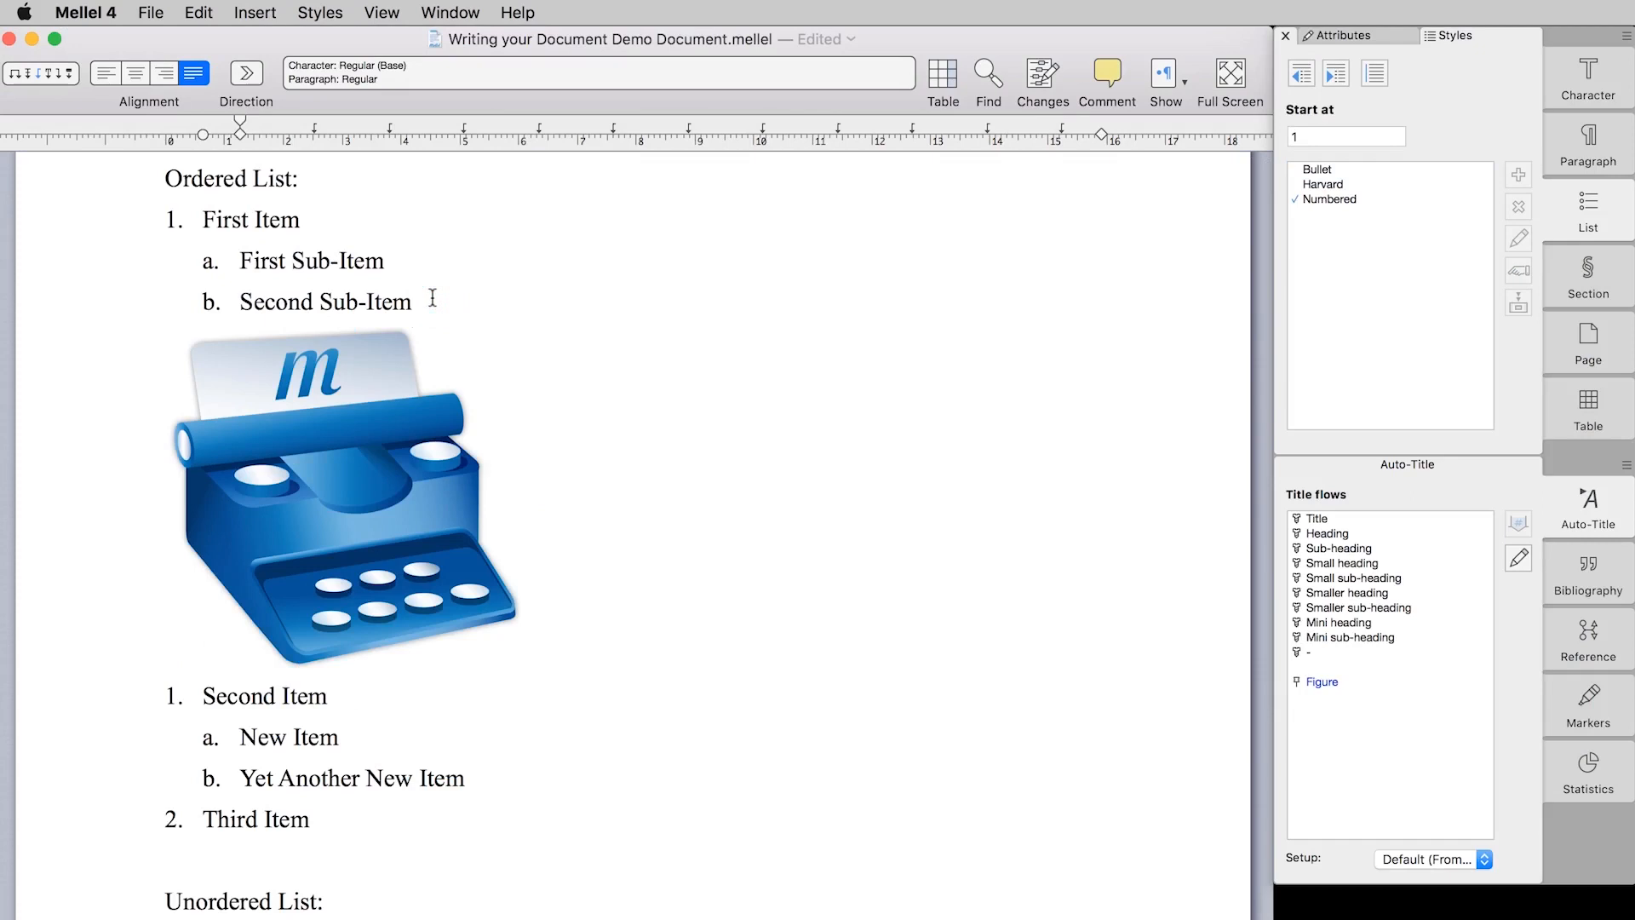
# Set the list part below the image, beginning with "Second Item", to start at 2
pyautogui.click(195, 694)
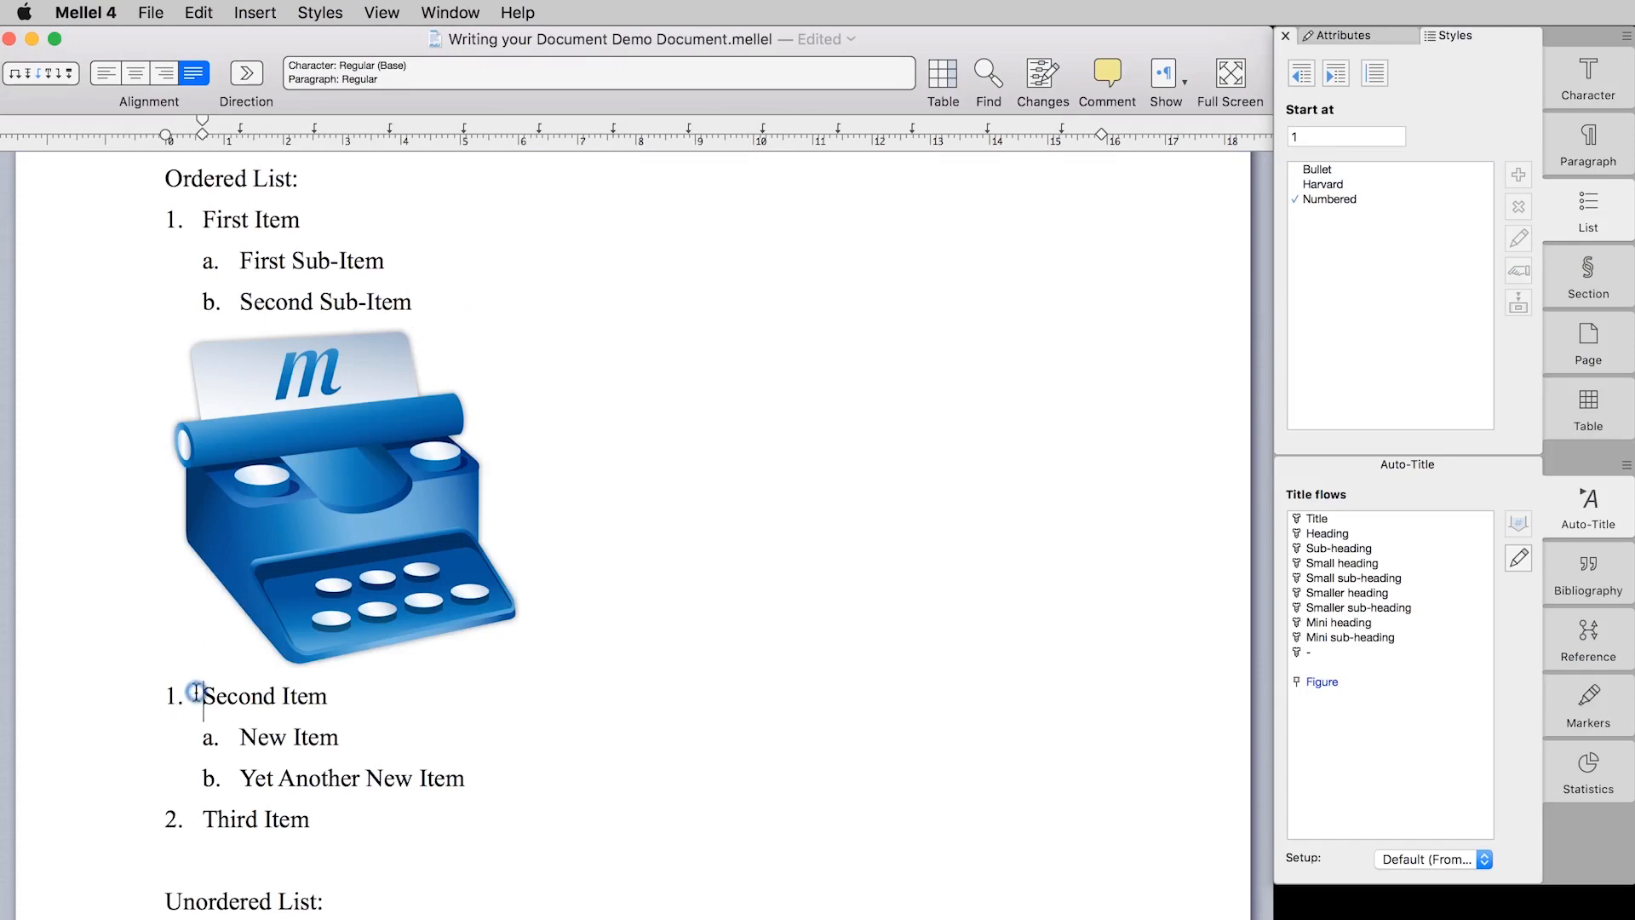
pyautogui.click(1340, 138)
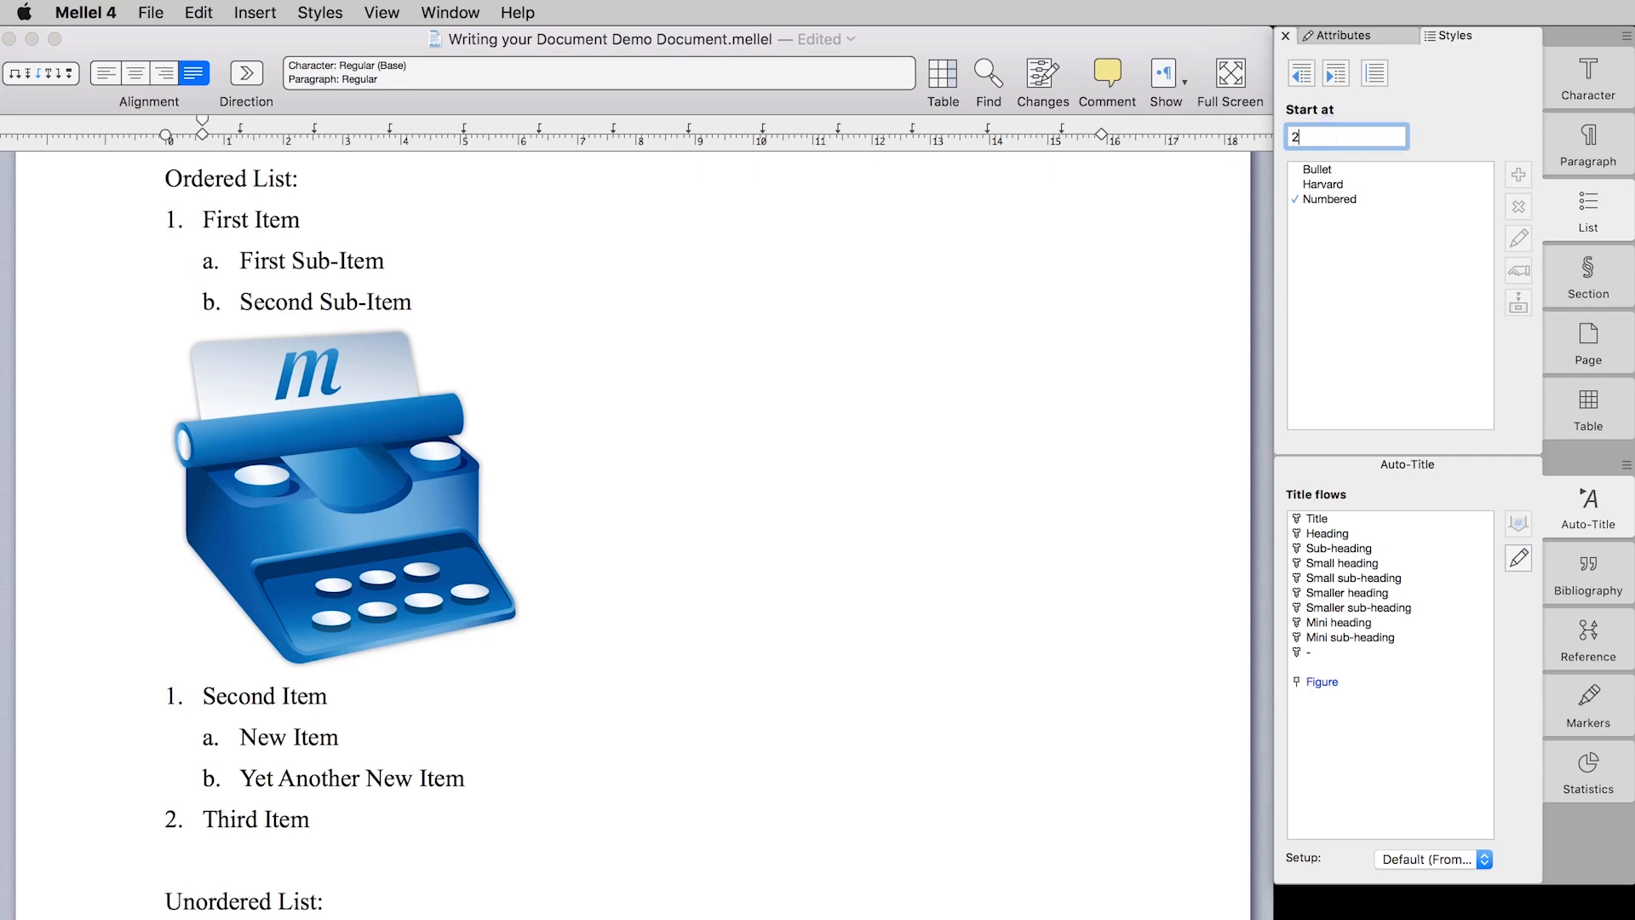
pyautogui.write('2')
pyautogui.click(370, 778)
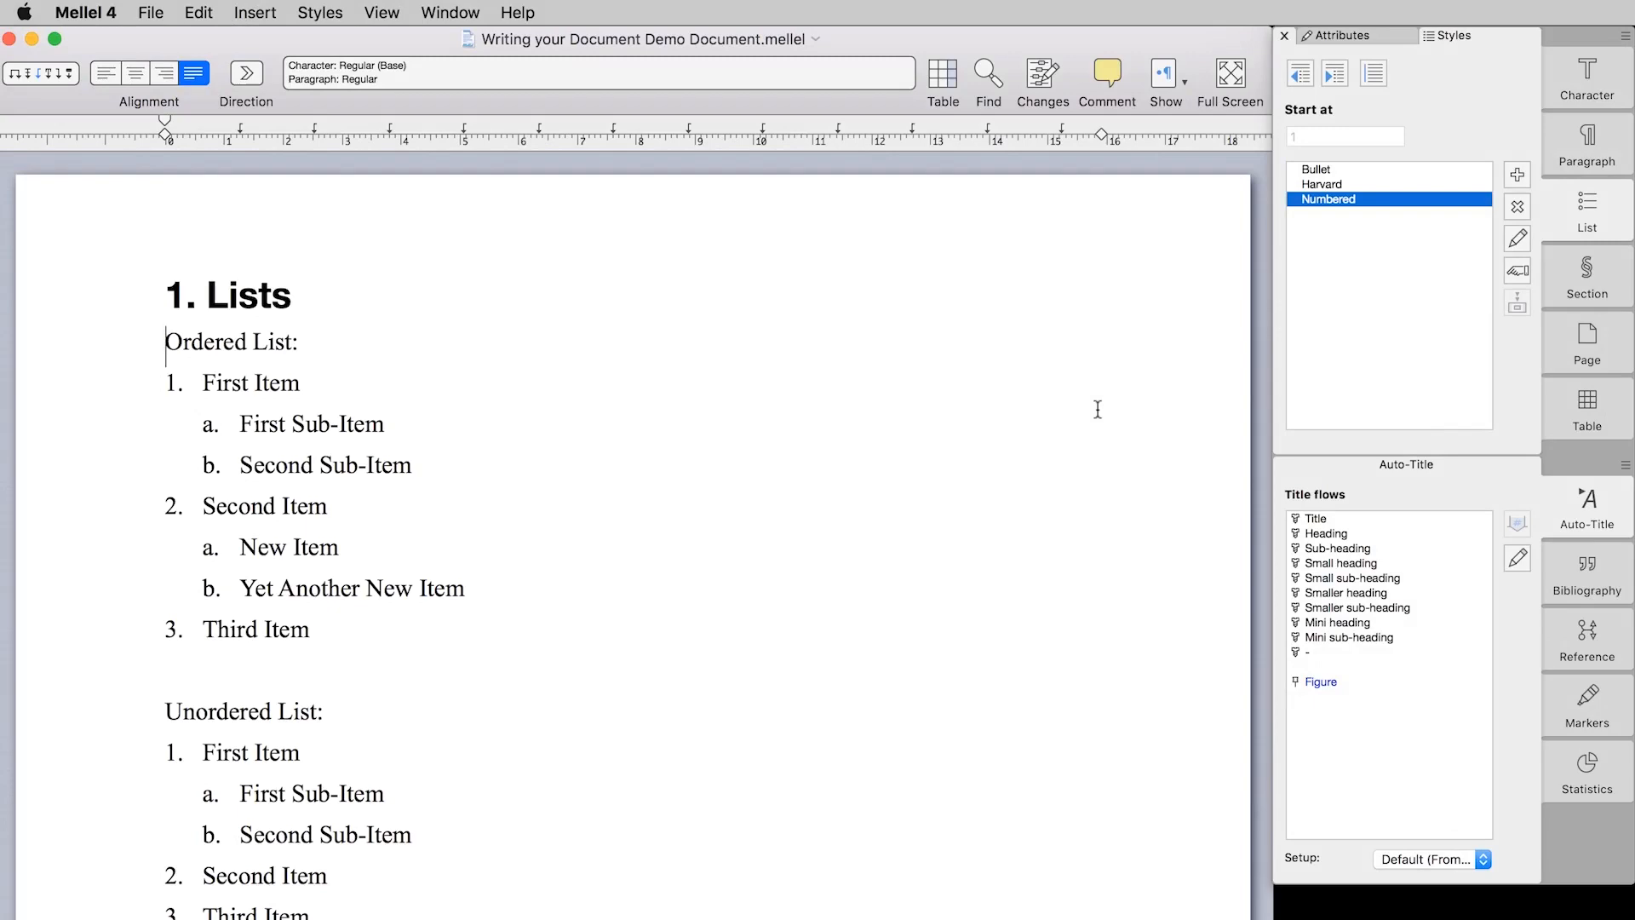
# Set the symbol type of the ordered list's first-level items to "Arrow, 3D" and their symbol format to "None"
pyautogui.click(1331, 41)
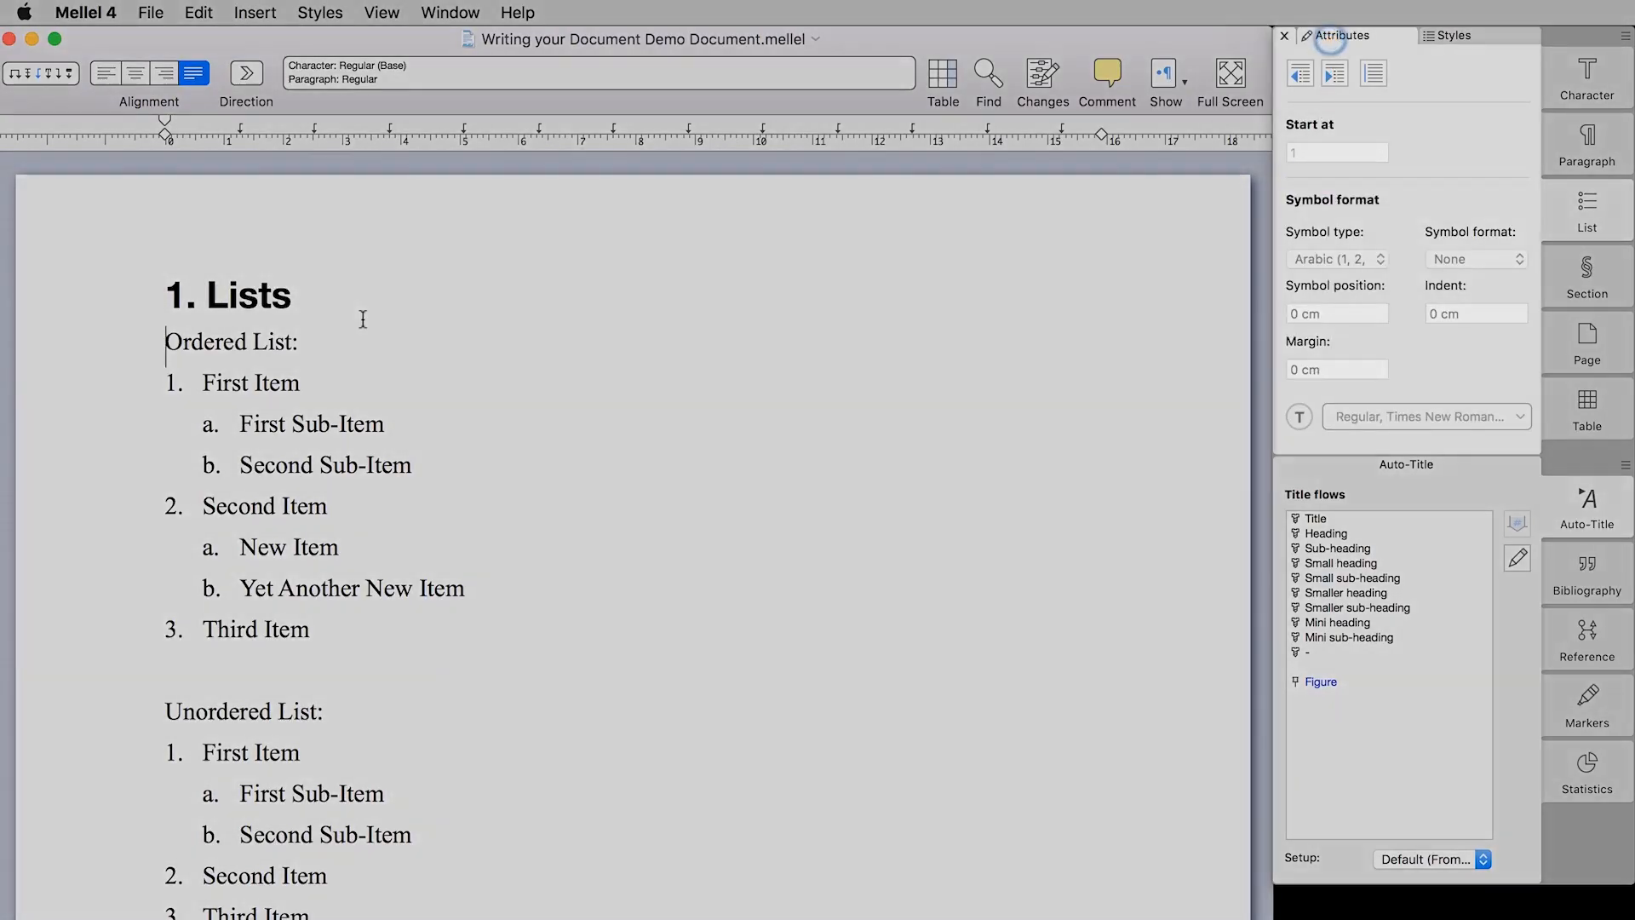
pyautogui.click(201, 383)
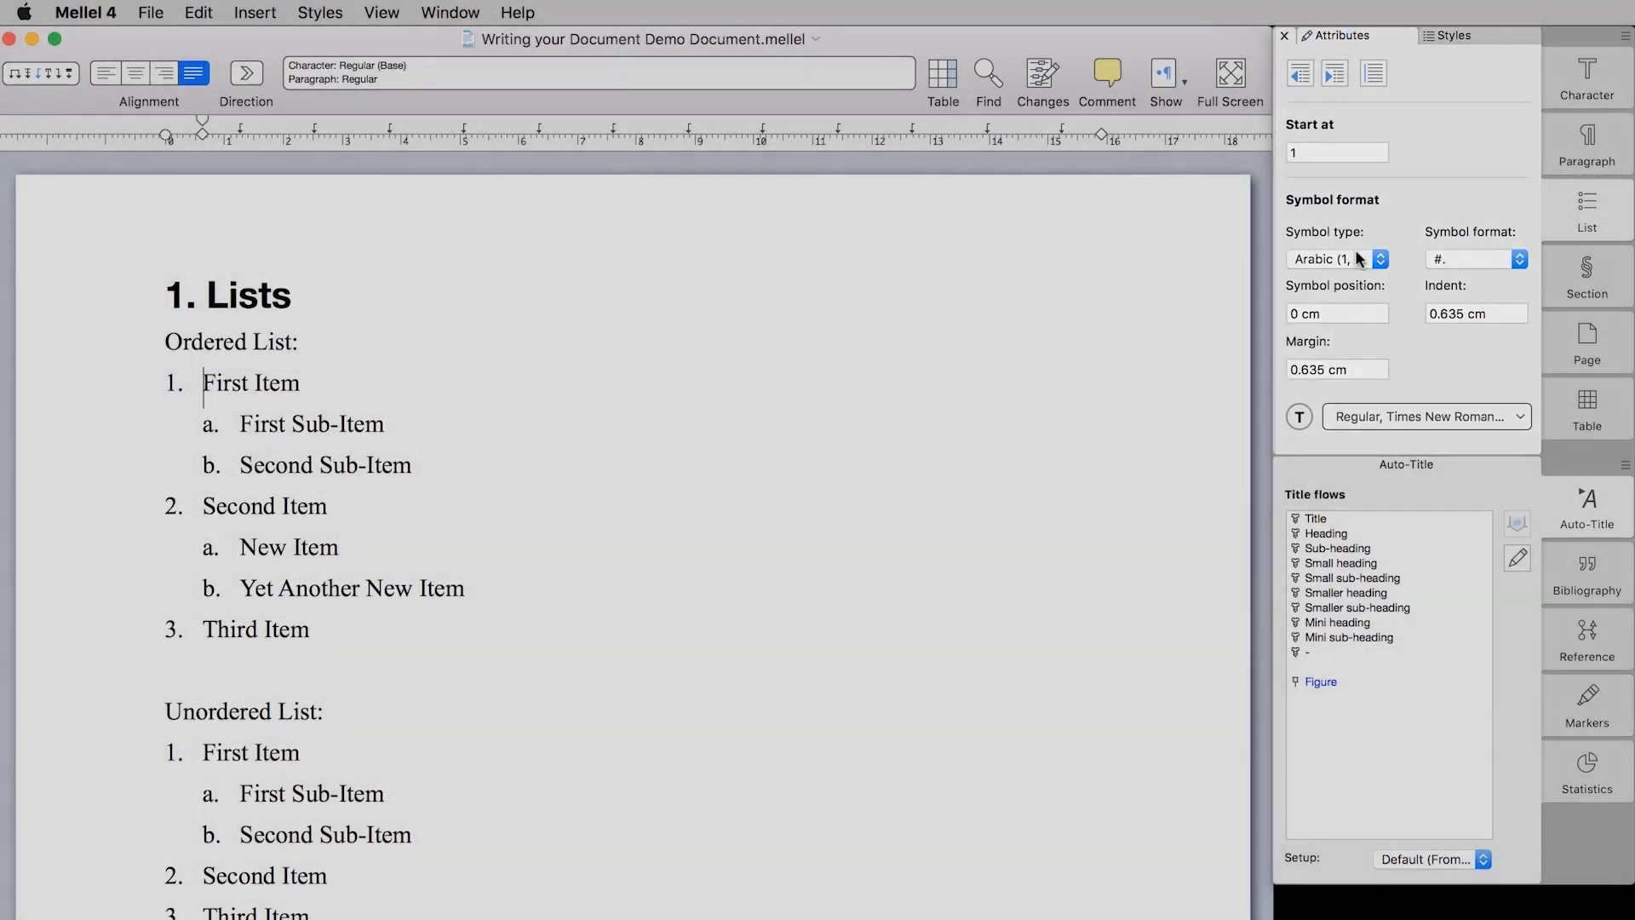
pyautogui.click(1358, 256)
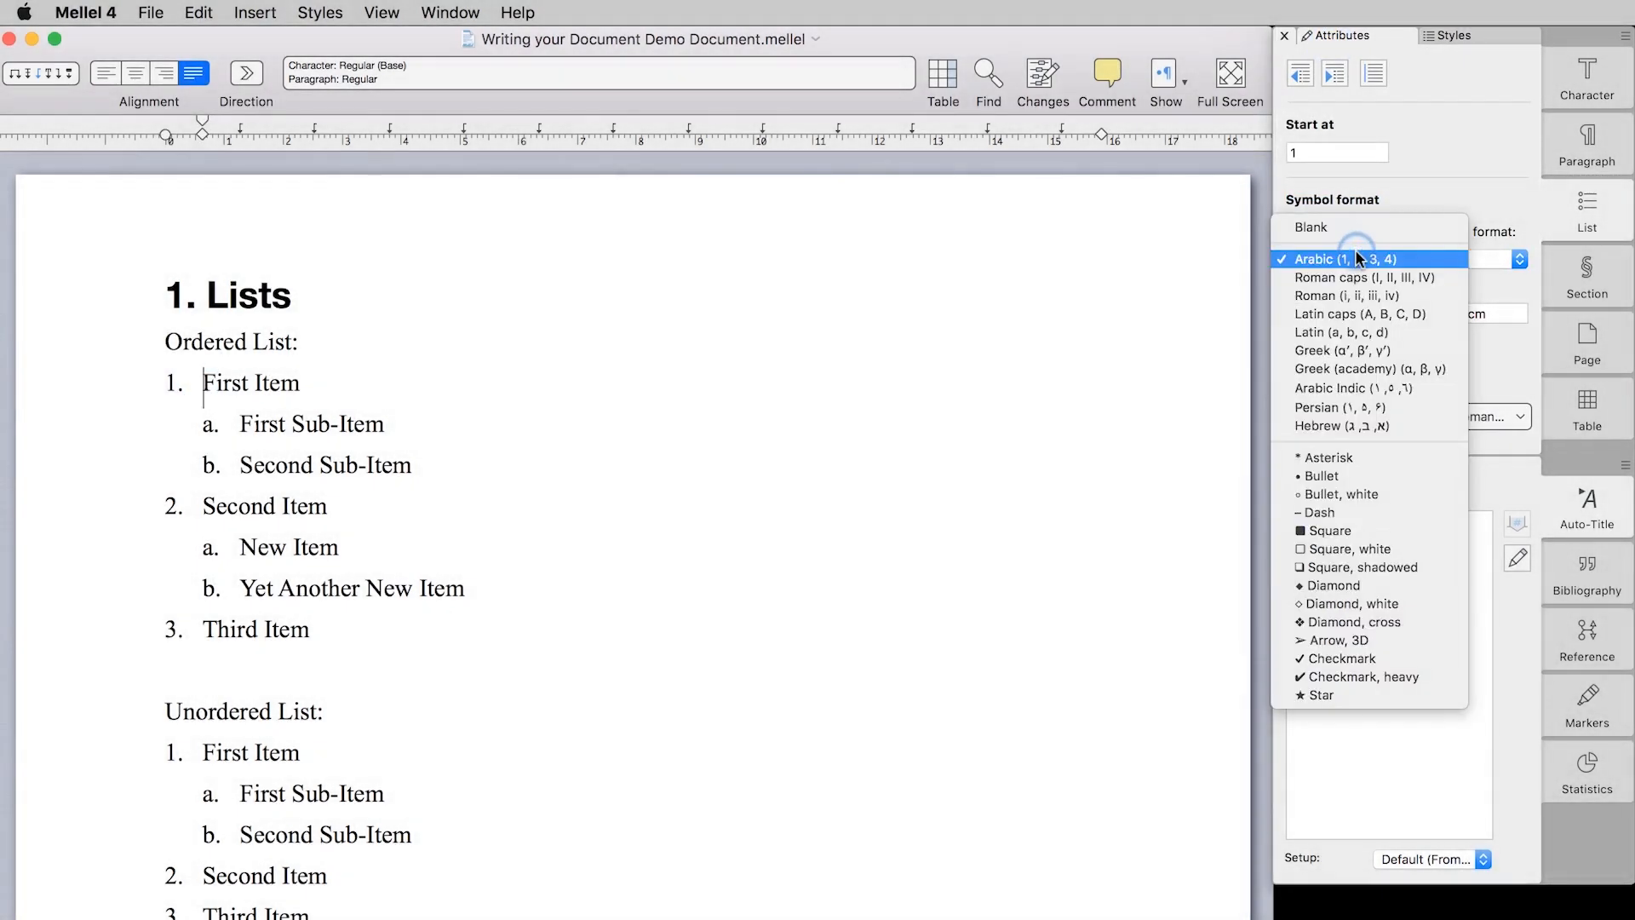
pyautogui.click(1347, 642)
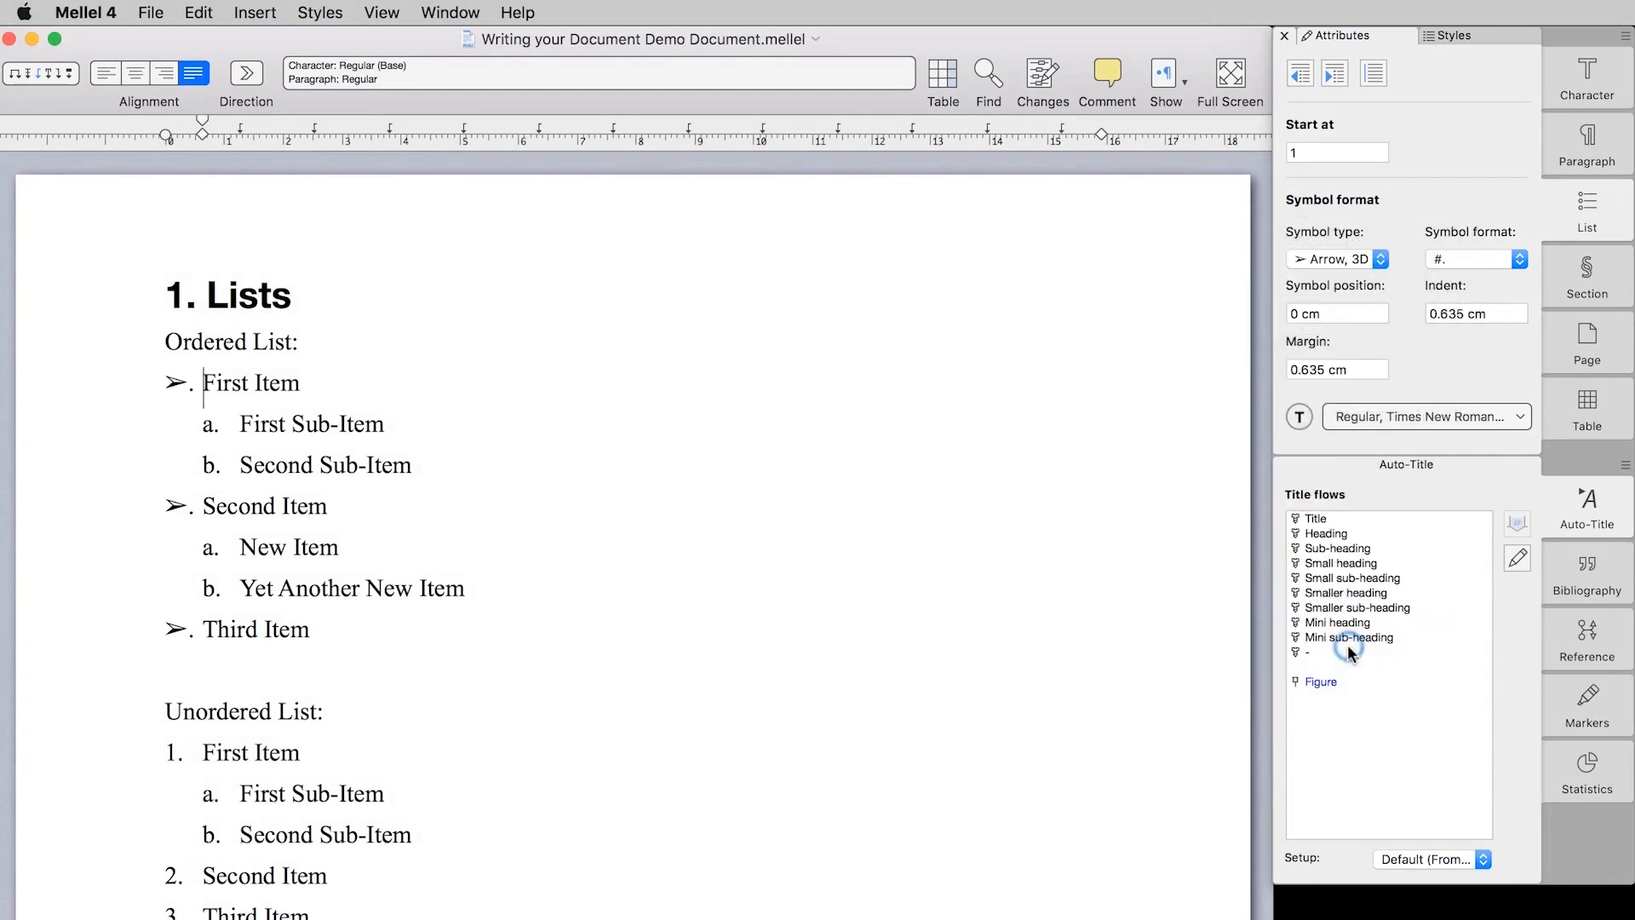
pyautogui.click(1519, 259)
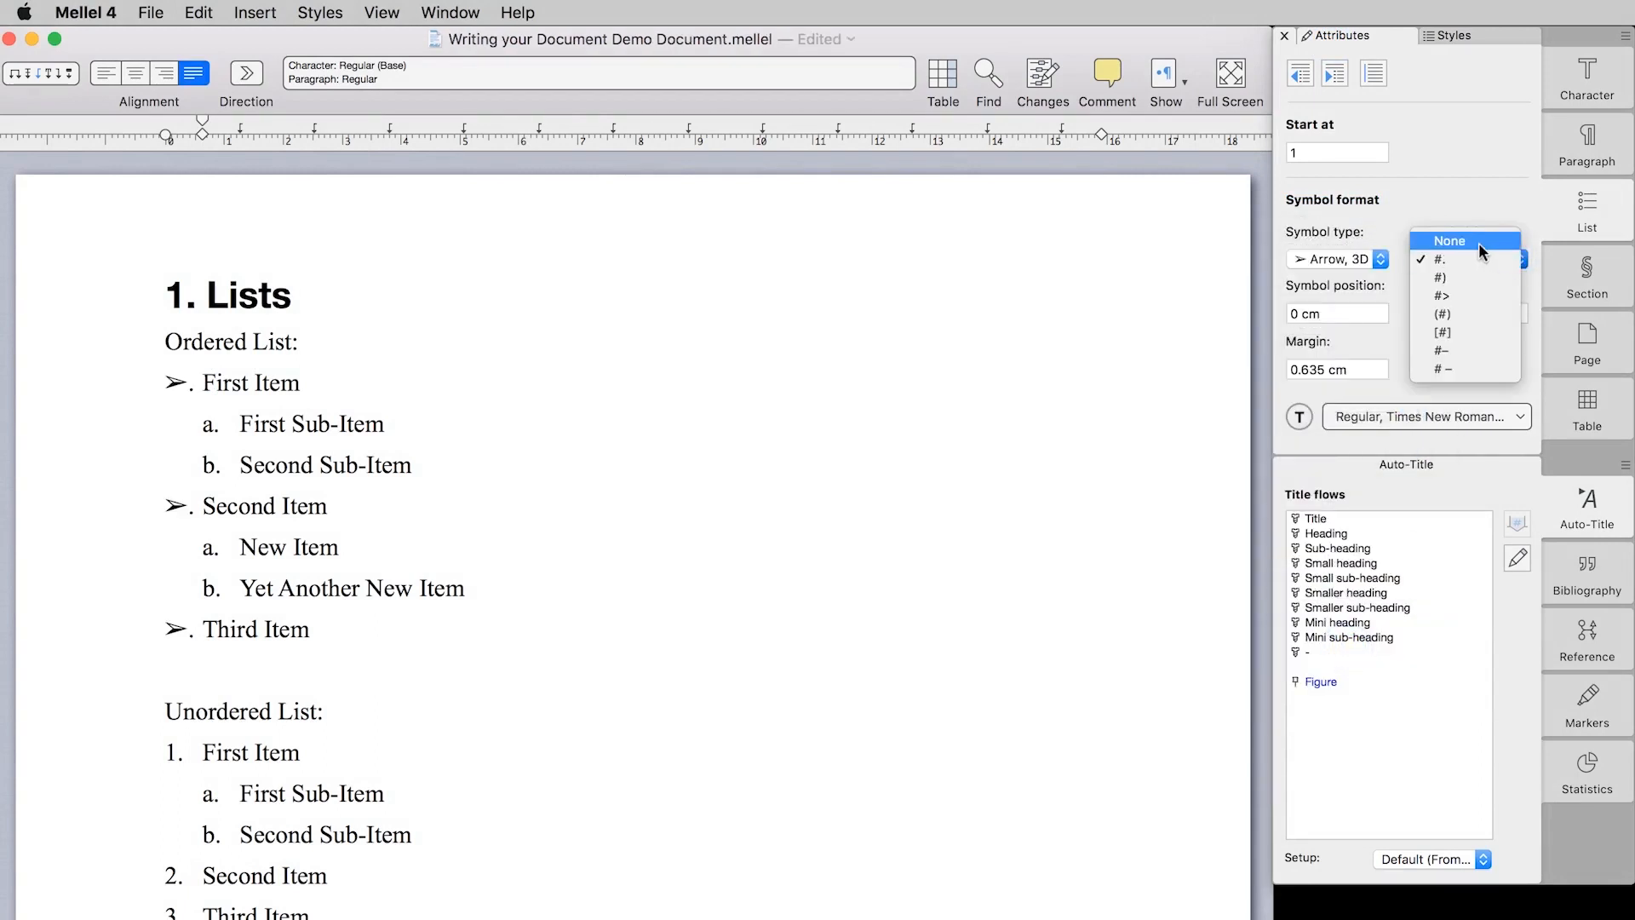
pyautogui.click(1479, 243)
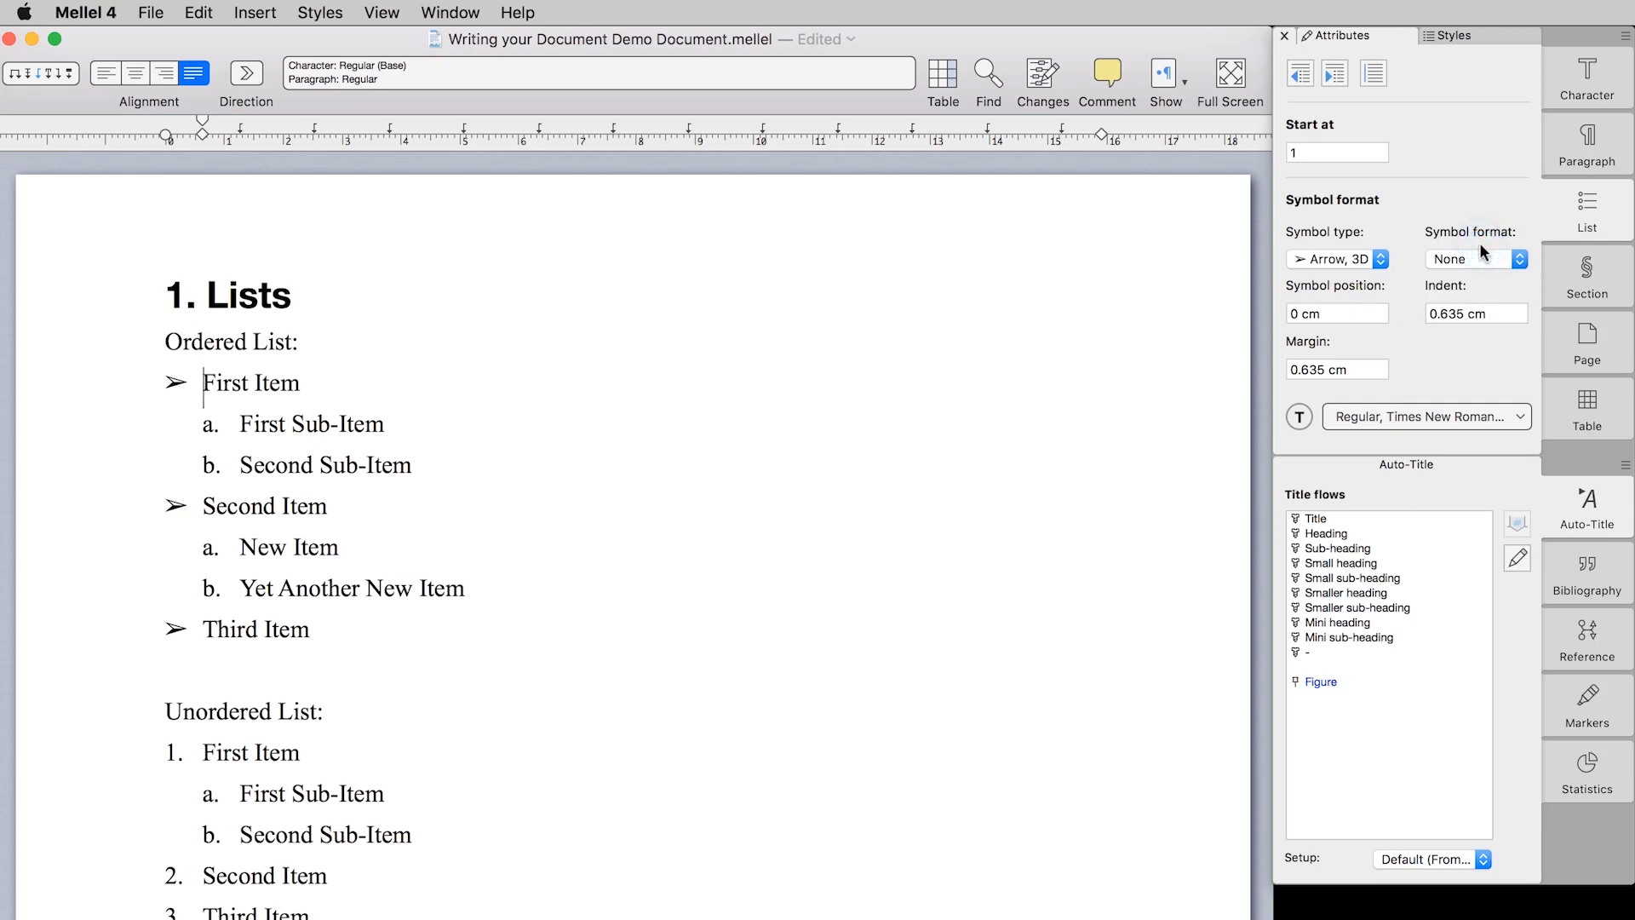
# Set the symbol position of the ordered list's sub-item level to 0.1 cm
pyautogui.click(238, 423)
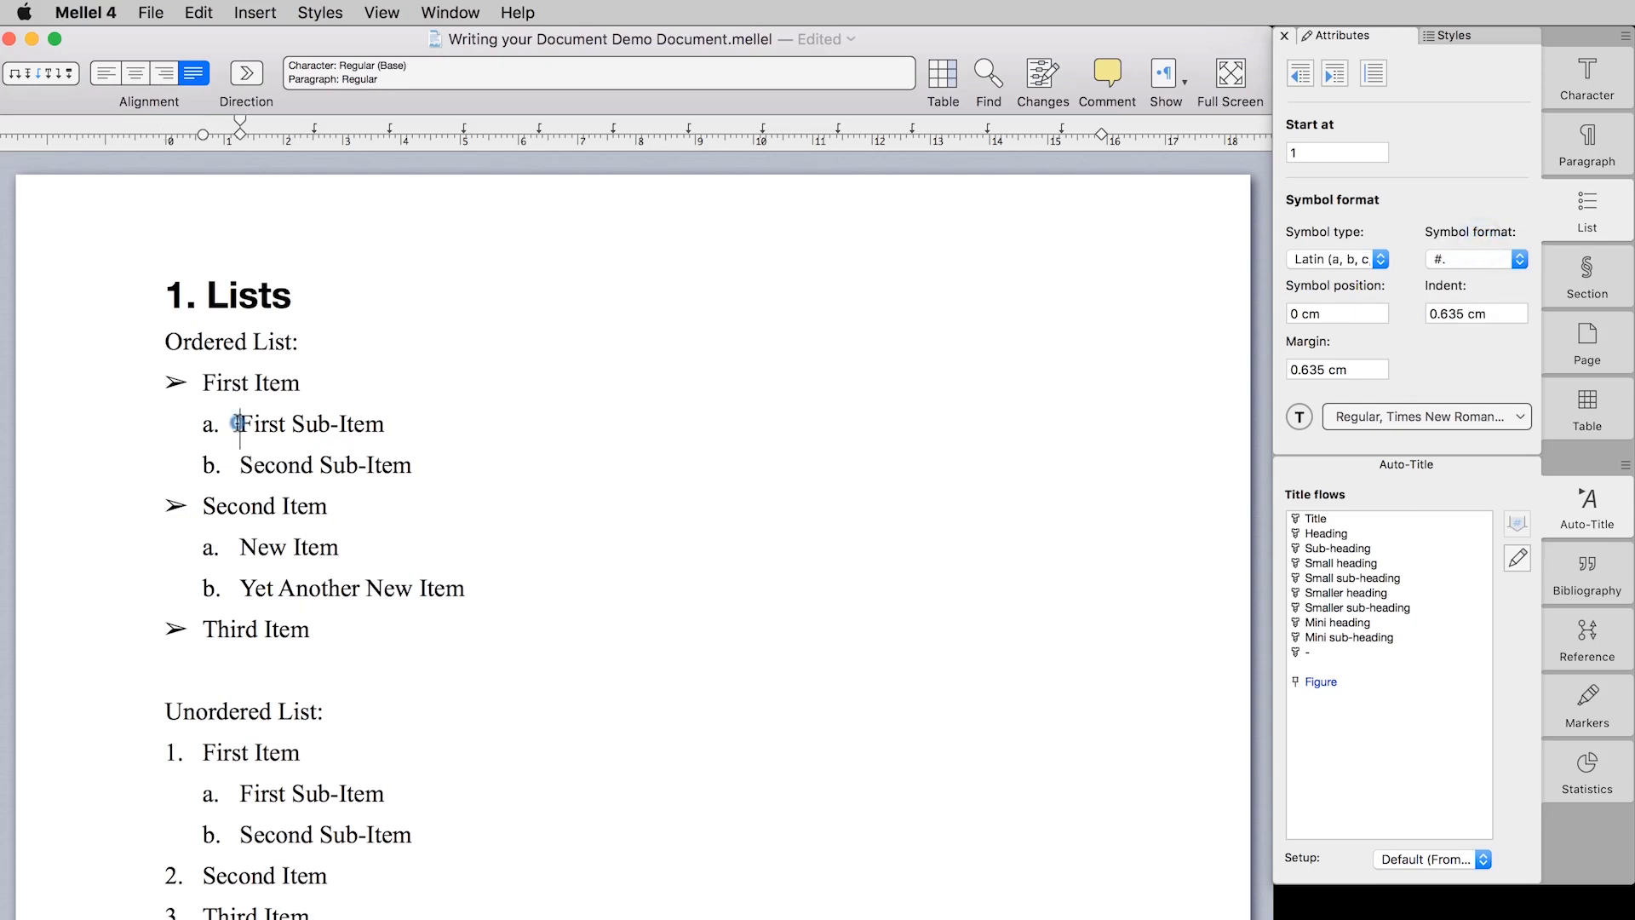
pyautogui.click(1303, 315)
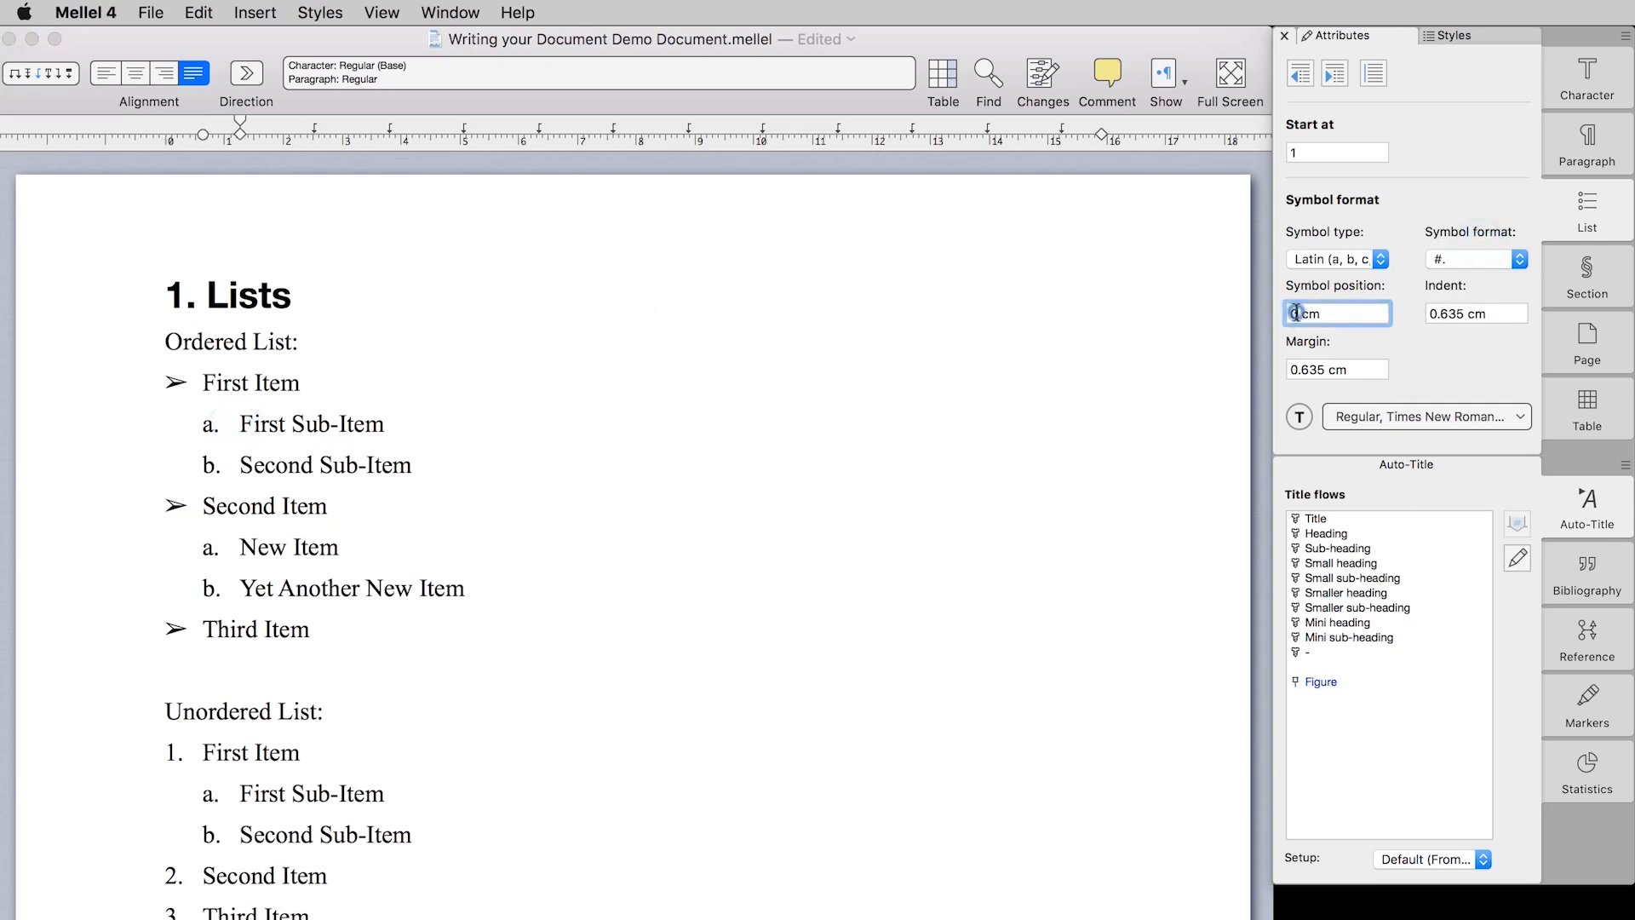
pyautogui.write('.1')
pyautogui.press('Return')
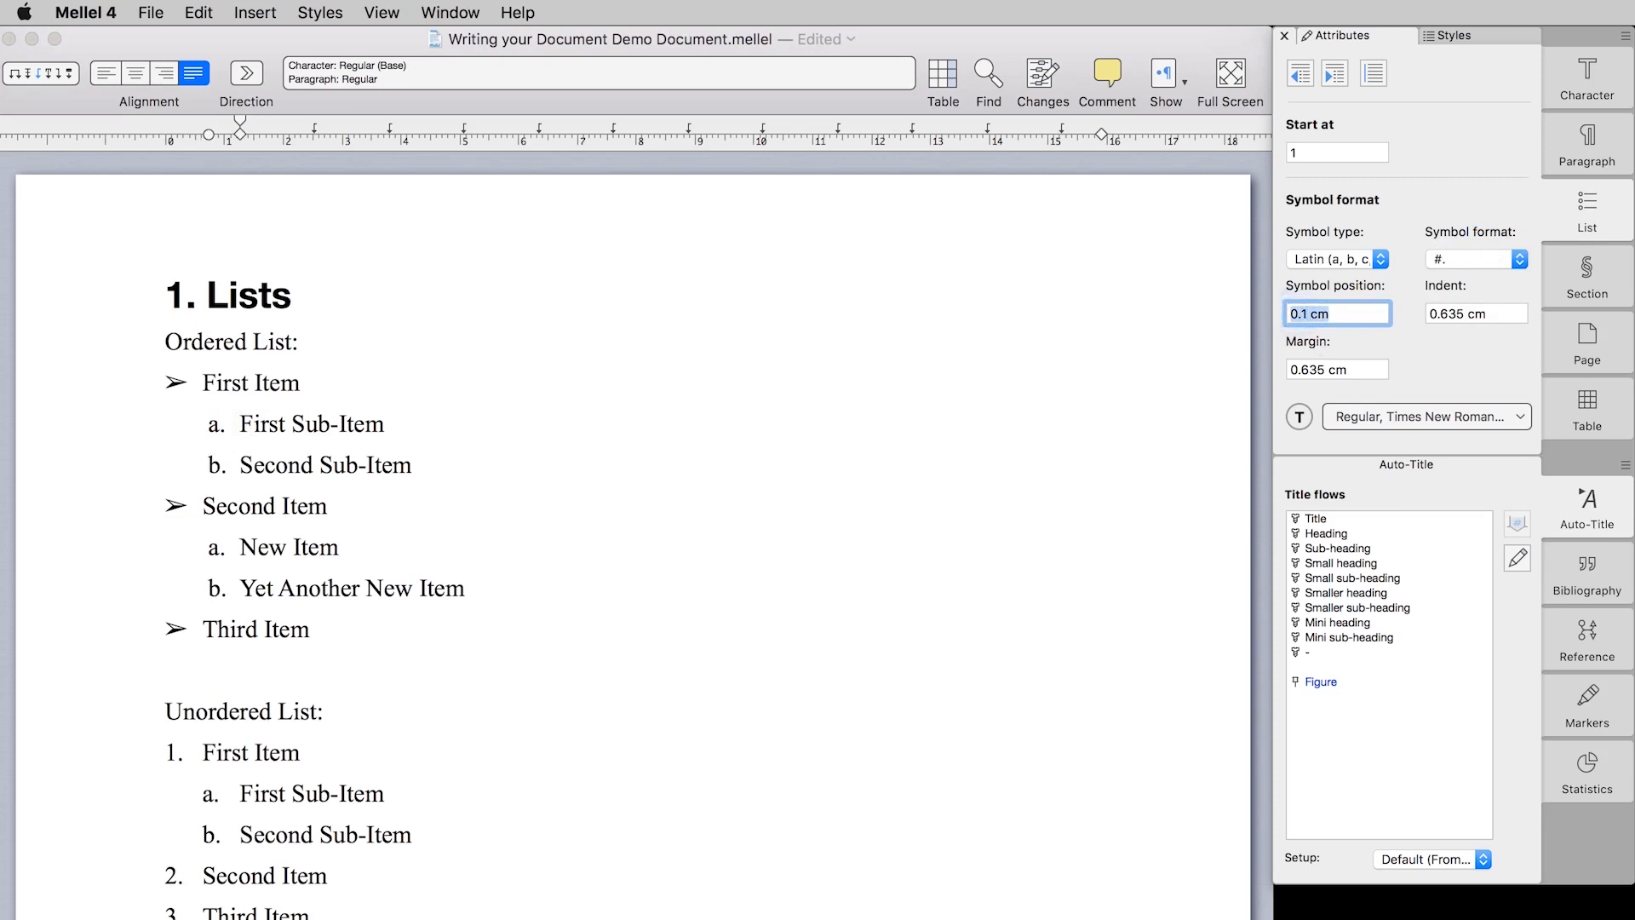
# Set the symbol position of the ordered list's first-level items to 0.1 cm
pyautogui.click(227, 383)
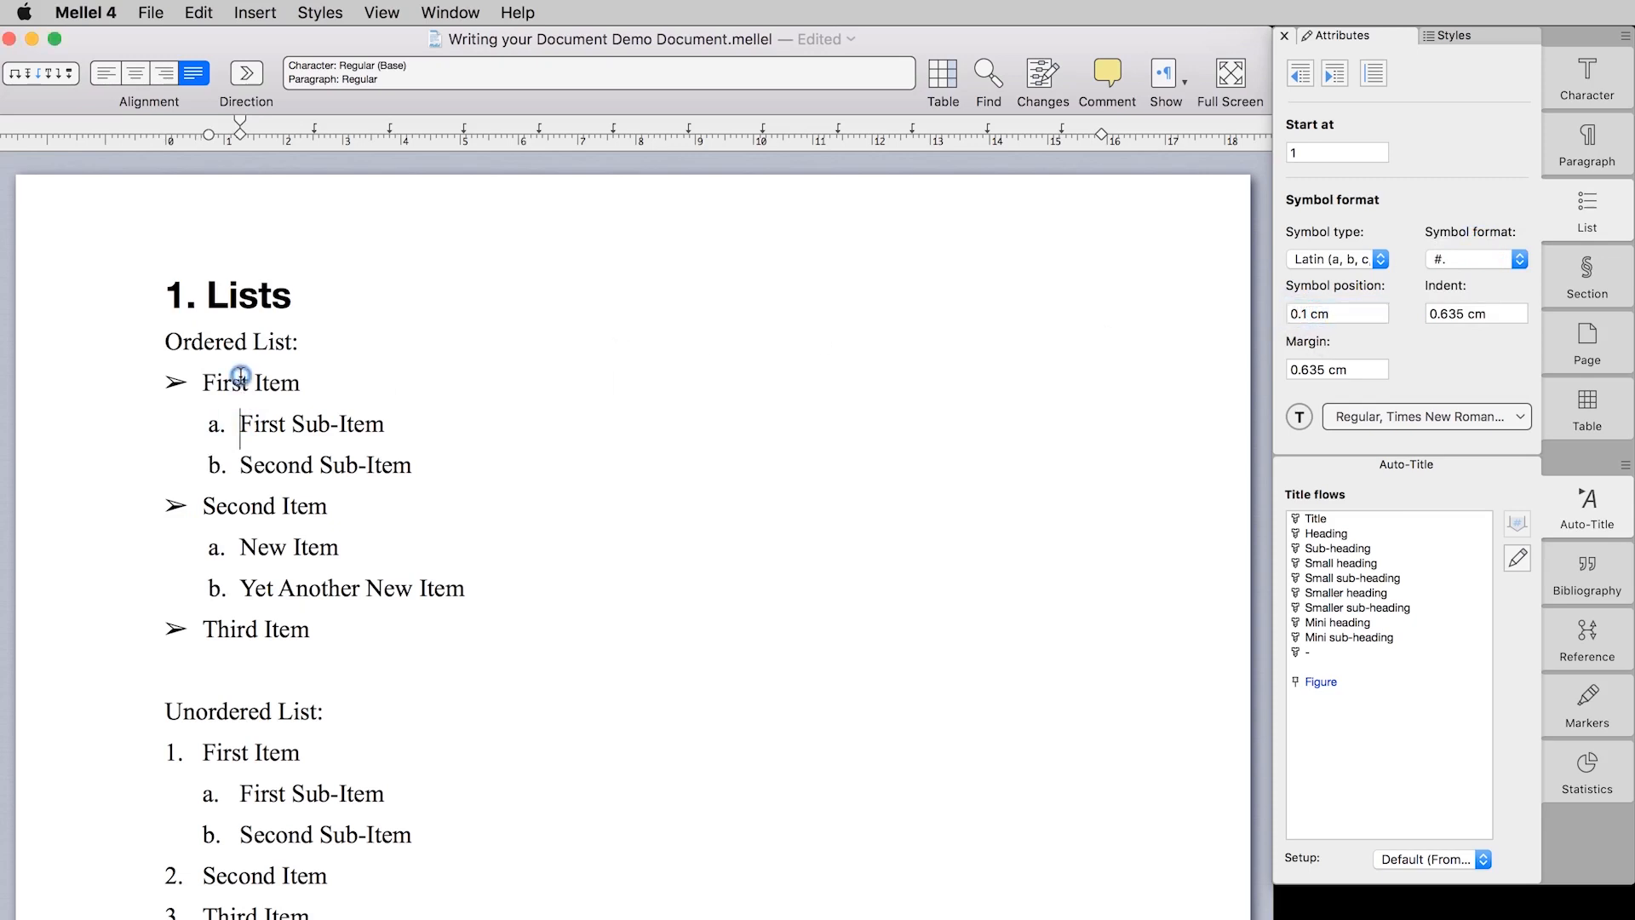
pyautogui.click(1302, 315)
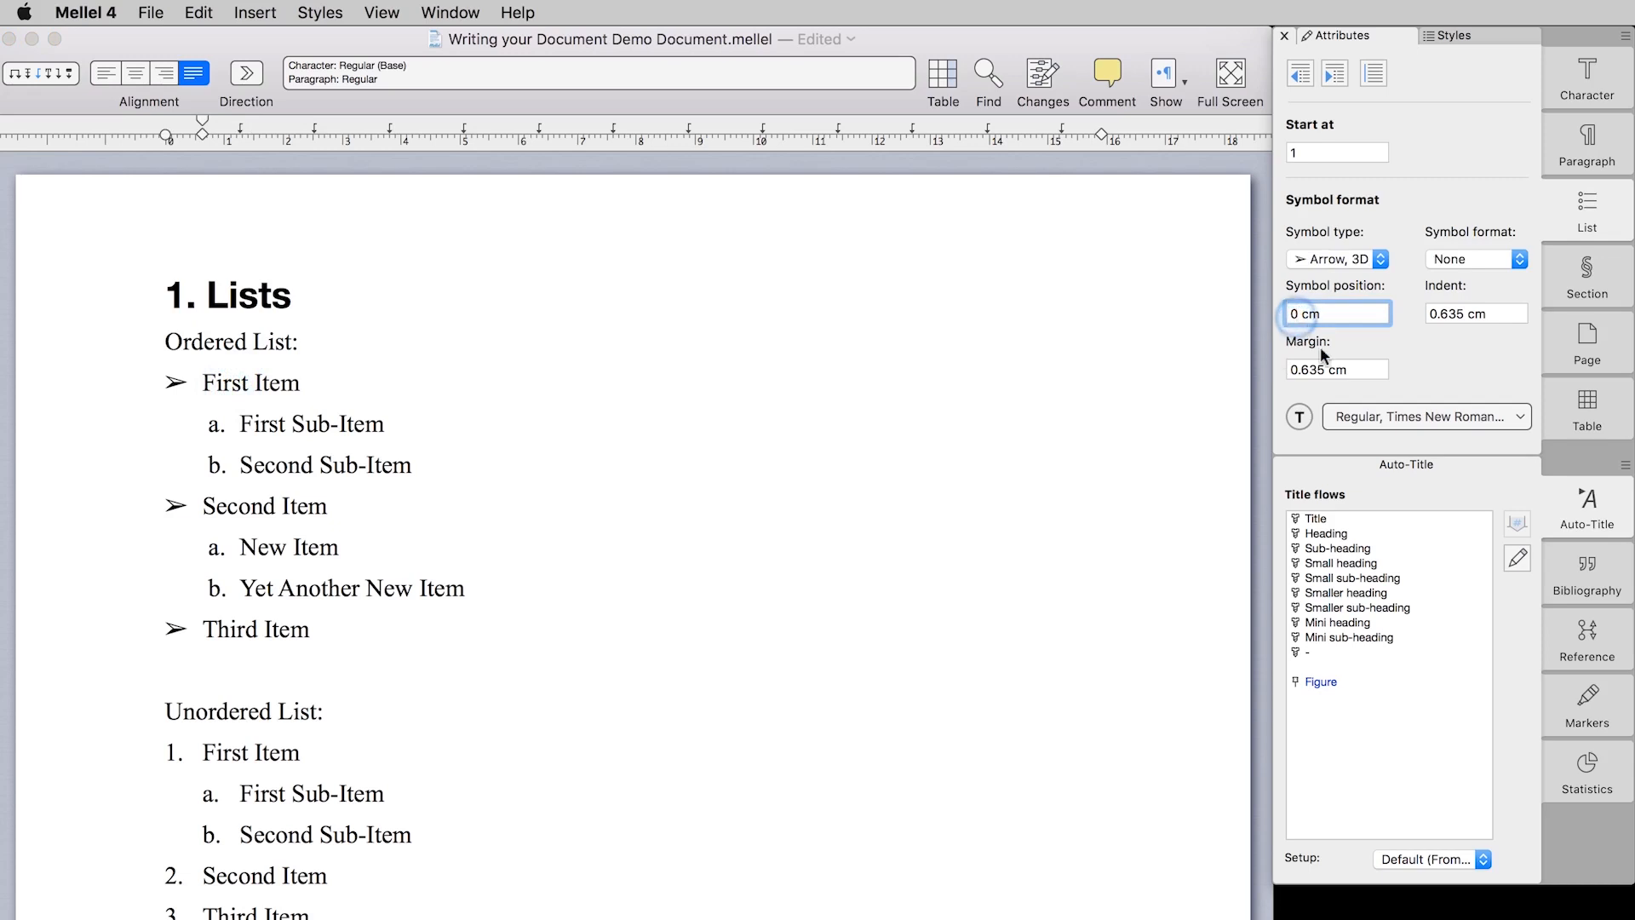
pyautogui.write('.1')
pyautogui.press('Return')
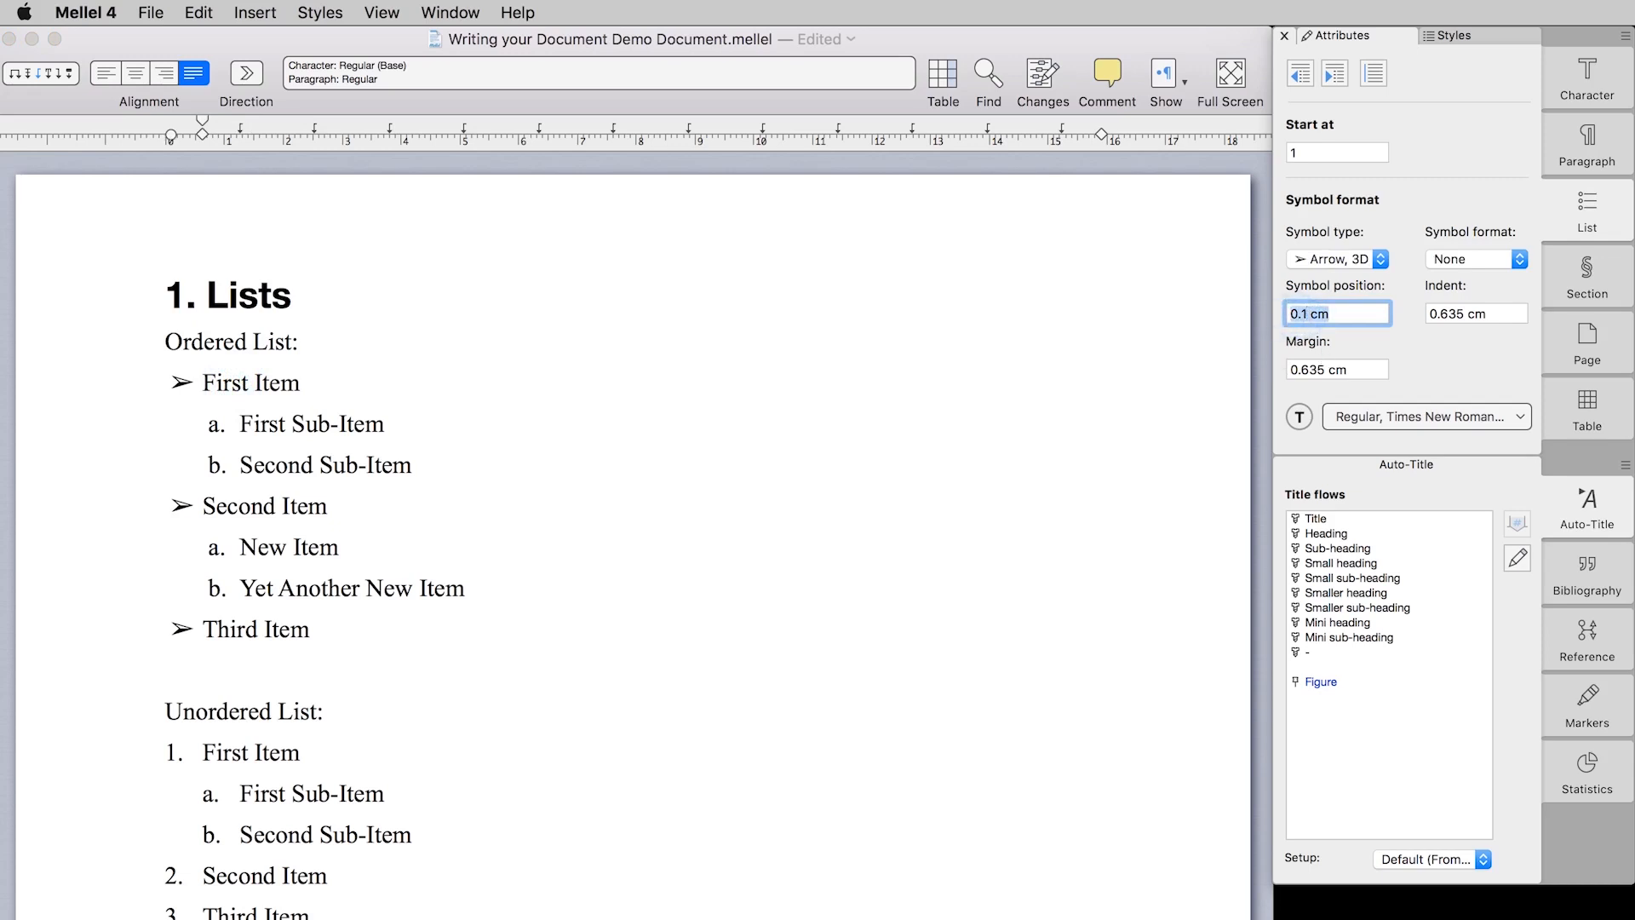
# Set the indent of the ordered list's sub-item level to 1 cm
pyautogui.click(255, 424)
pyautogui.click(1459, 313)
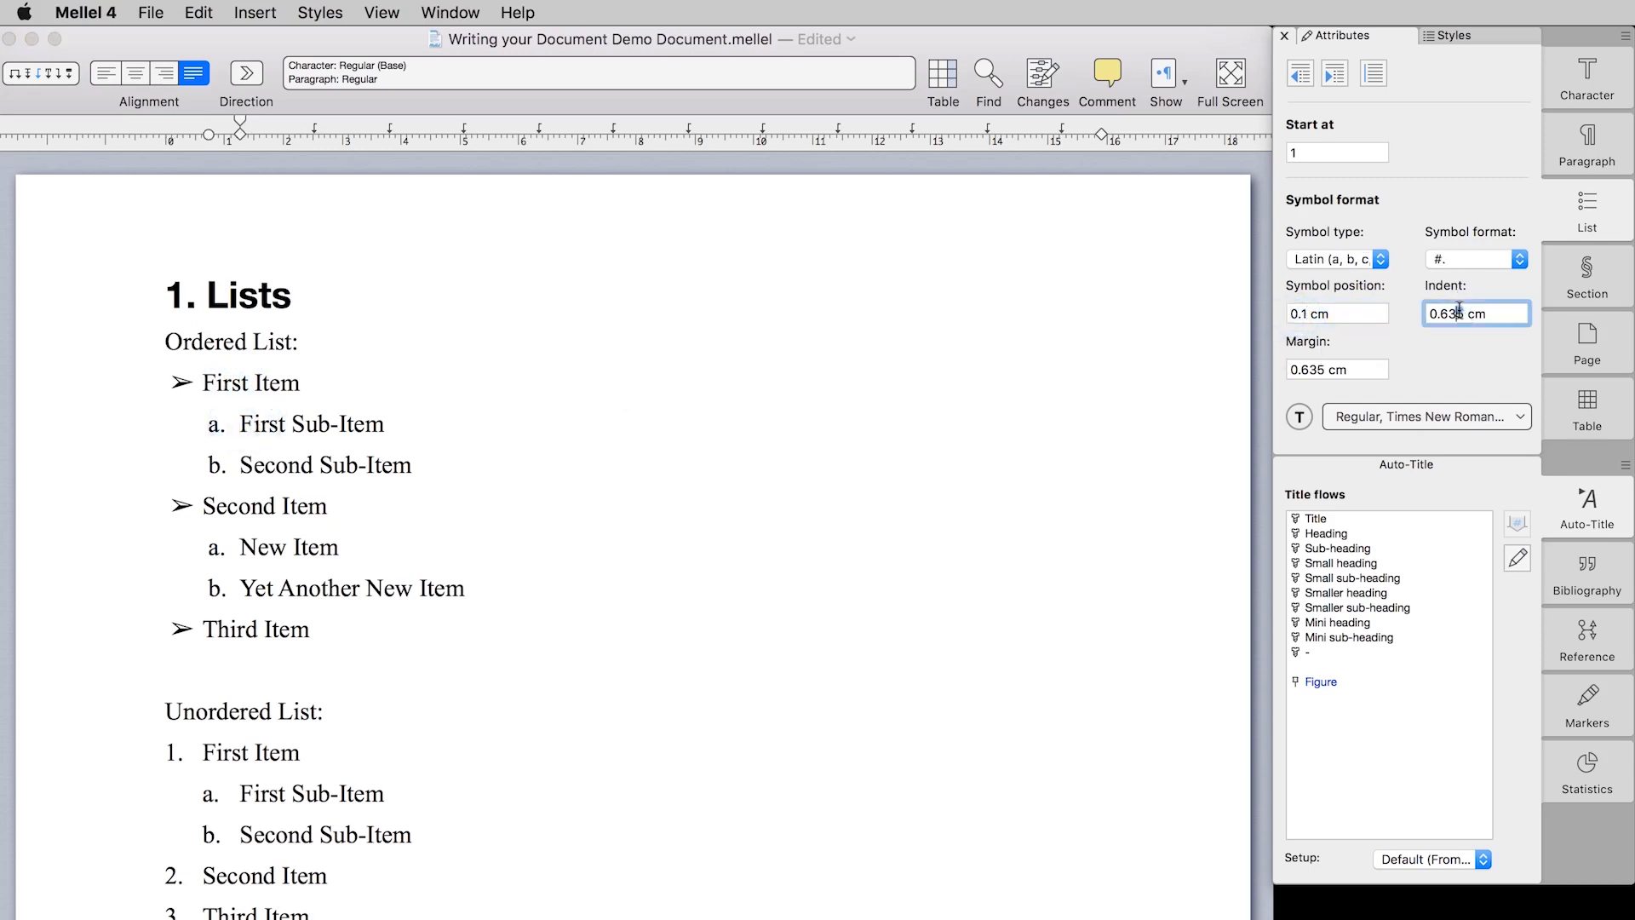
pyautogui.moveTo(1465, 312); pyautogui.dragTo(1433, 313)
pyautogui.write('1')
pyautogui.press('Return')
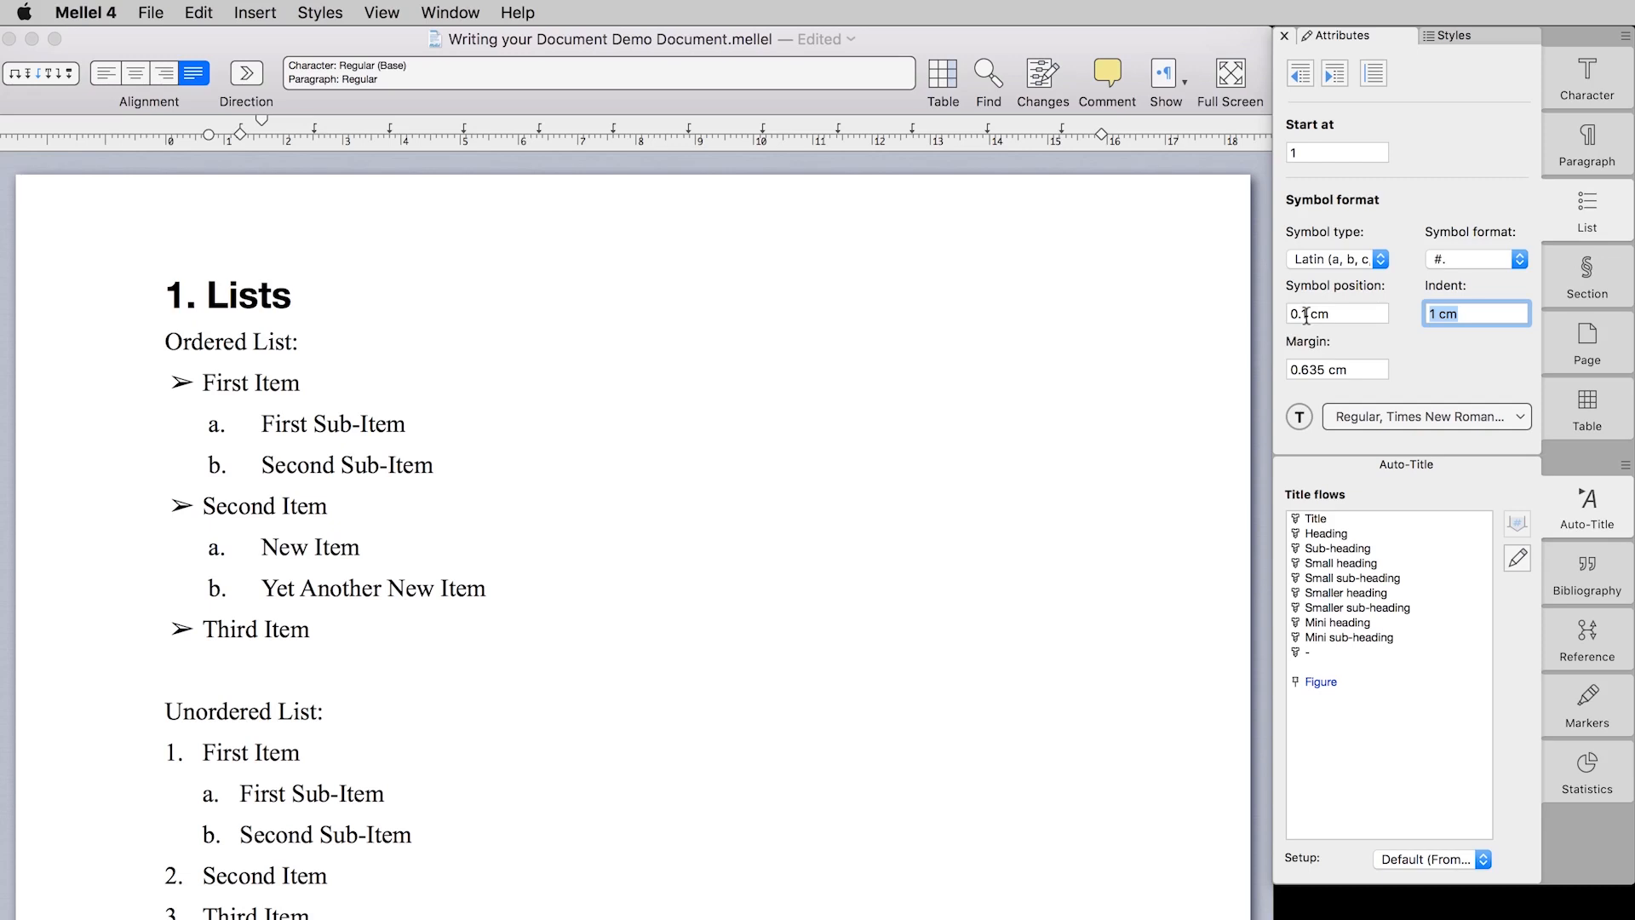
# Set the margin of the ordered list's sub-item level to 1 cm
pyautogui.click(1323, 369)
pyautogui.moveTo(1324, 368); pyautogui.dragTo(1289, 373)
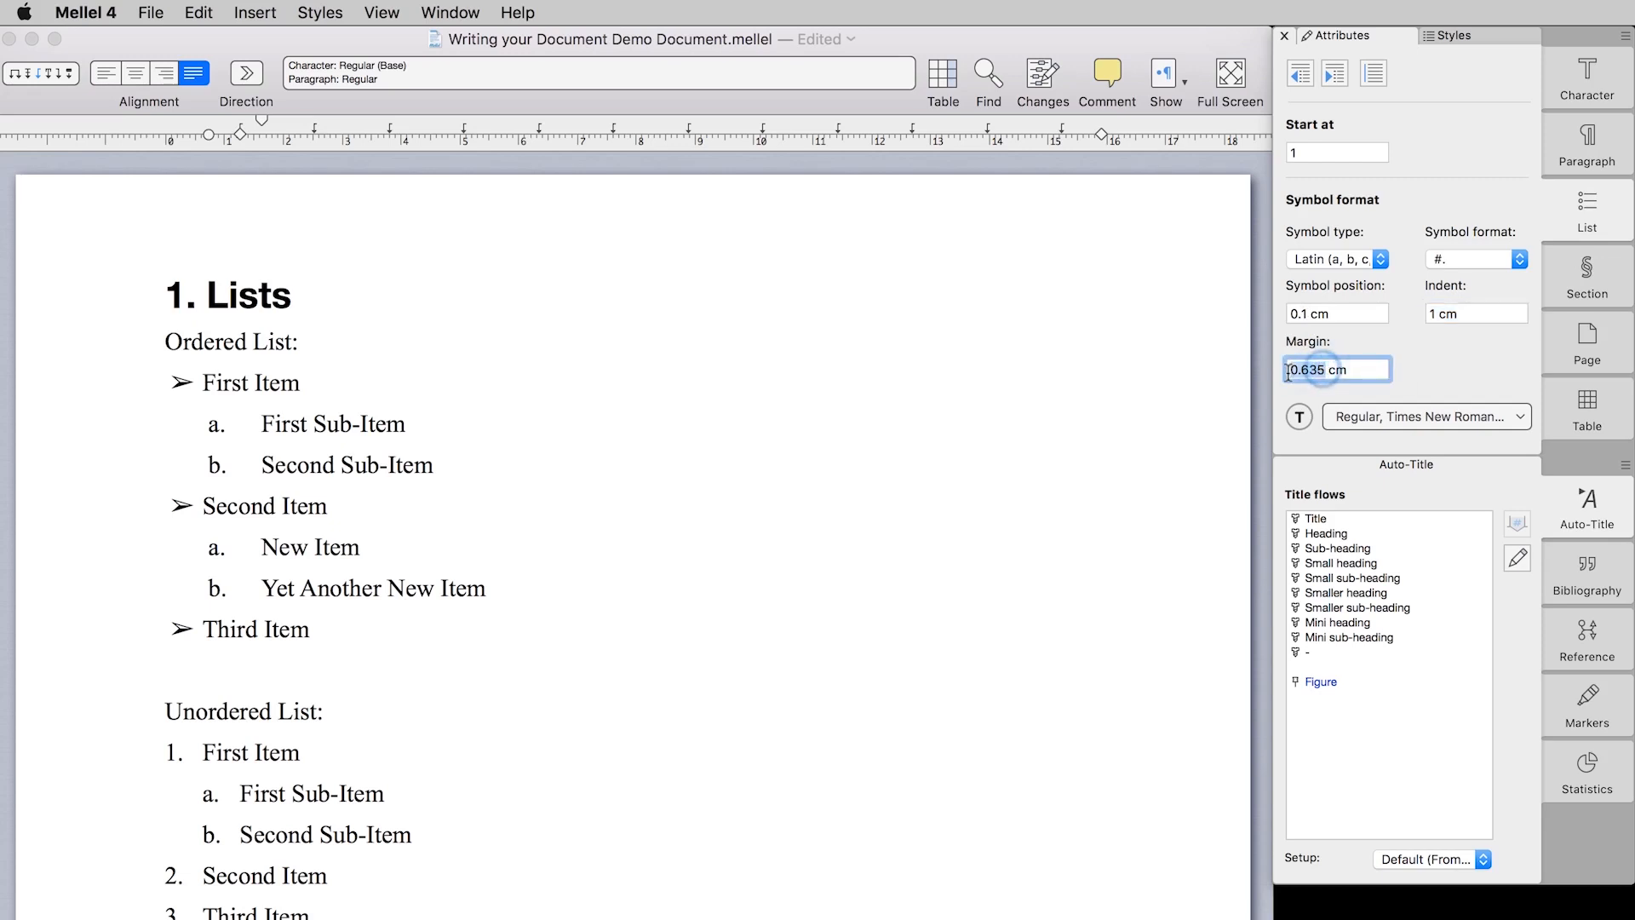
pyautogui.write('1')
pyautogui.press('Return')
pyautogui.click(256, 460)
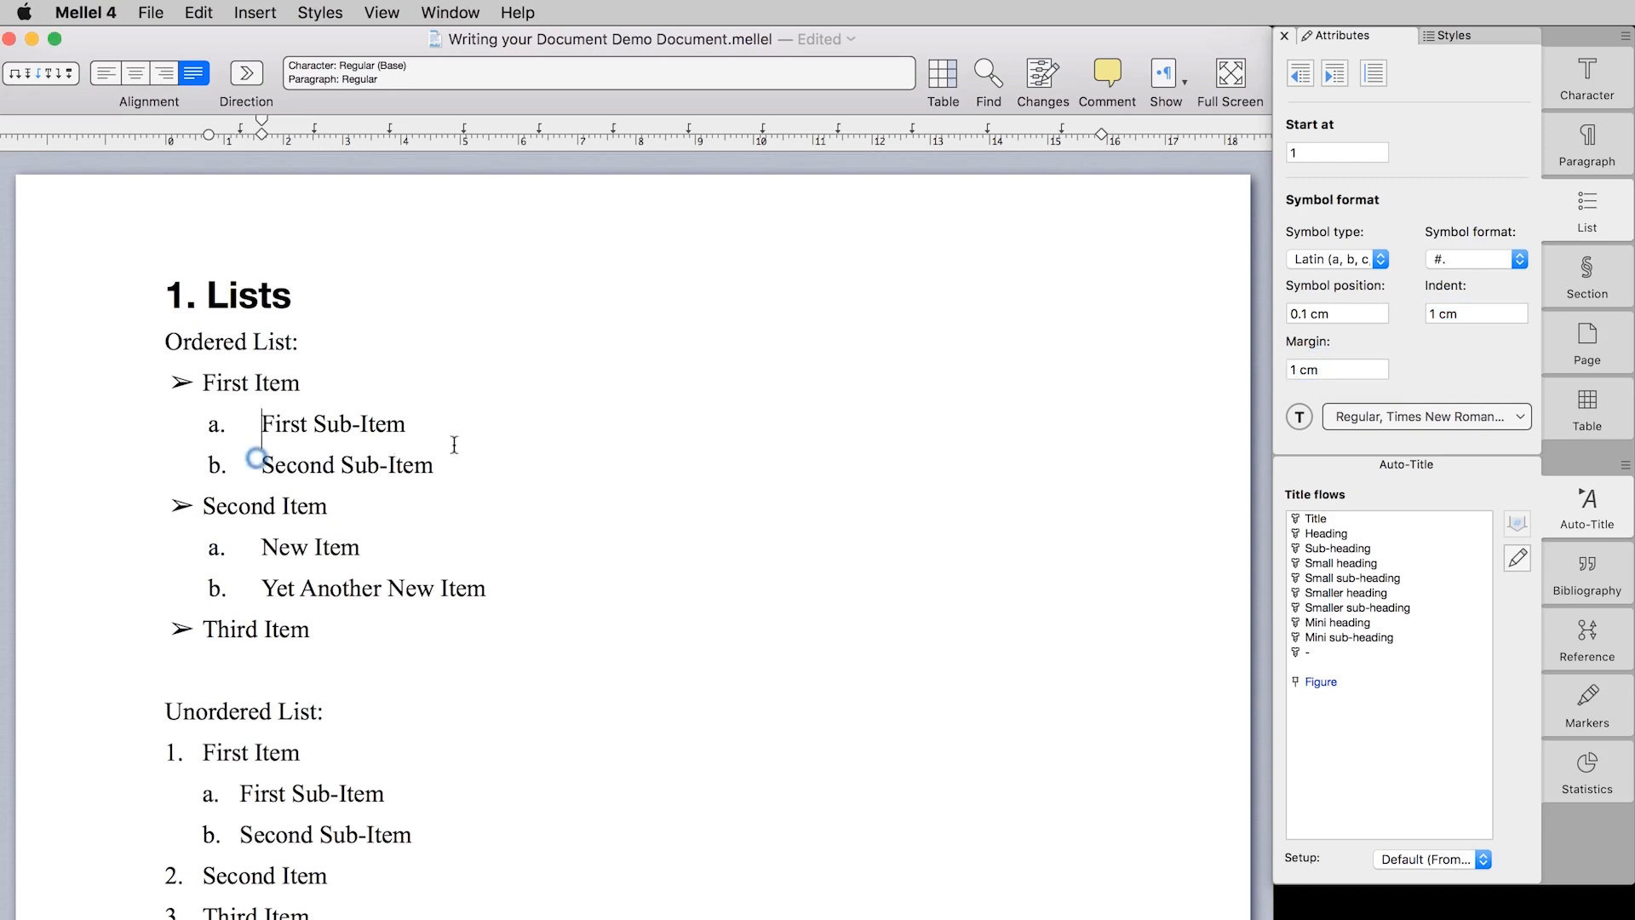
# Add an empty third-level item beneath "First Sub-Item" in the ordered list
pyautogui.click(433, 430)
pyautogui.press('Return')
pyautogui.press('Tab')
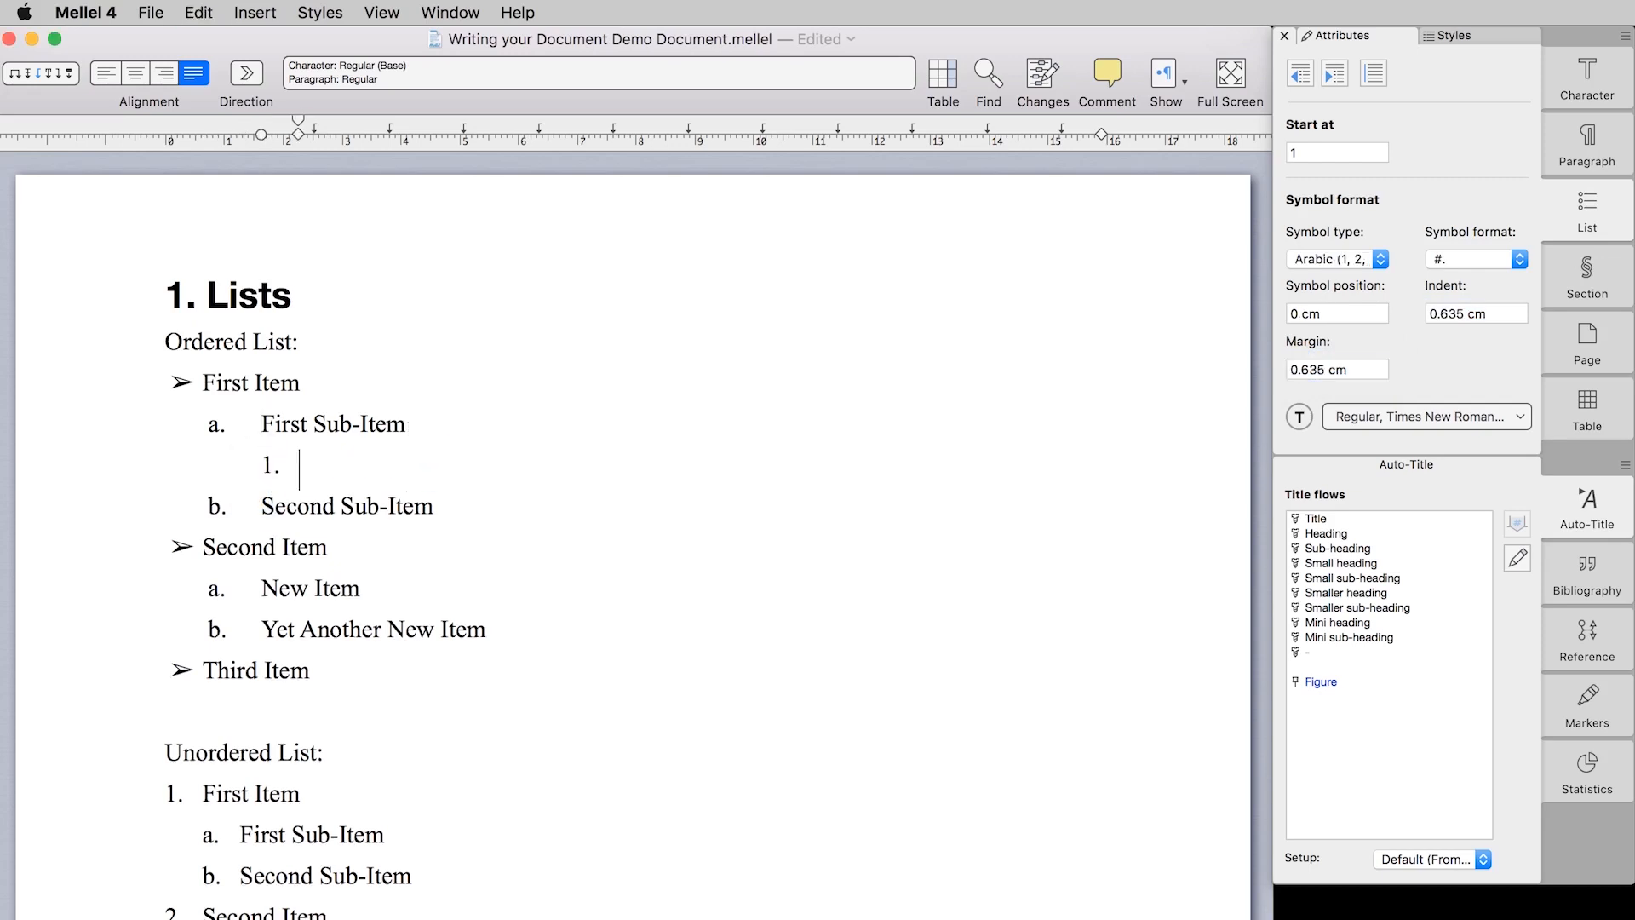
# Set the margin of the ordered list's sub-item level to 0 cm
pyautogui.click(321, 419)
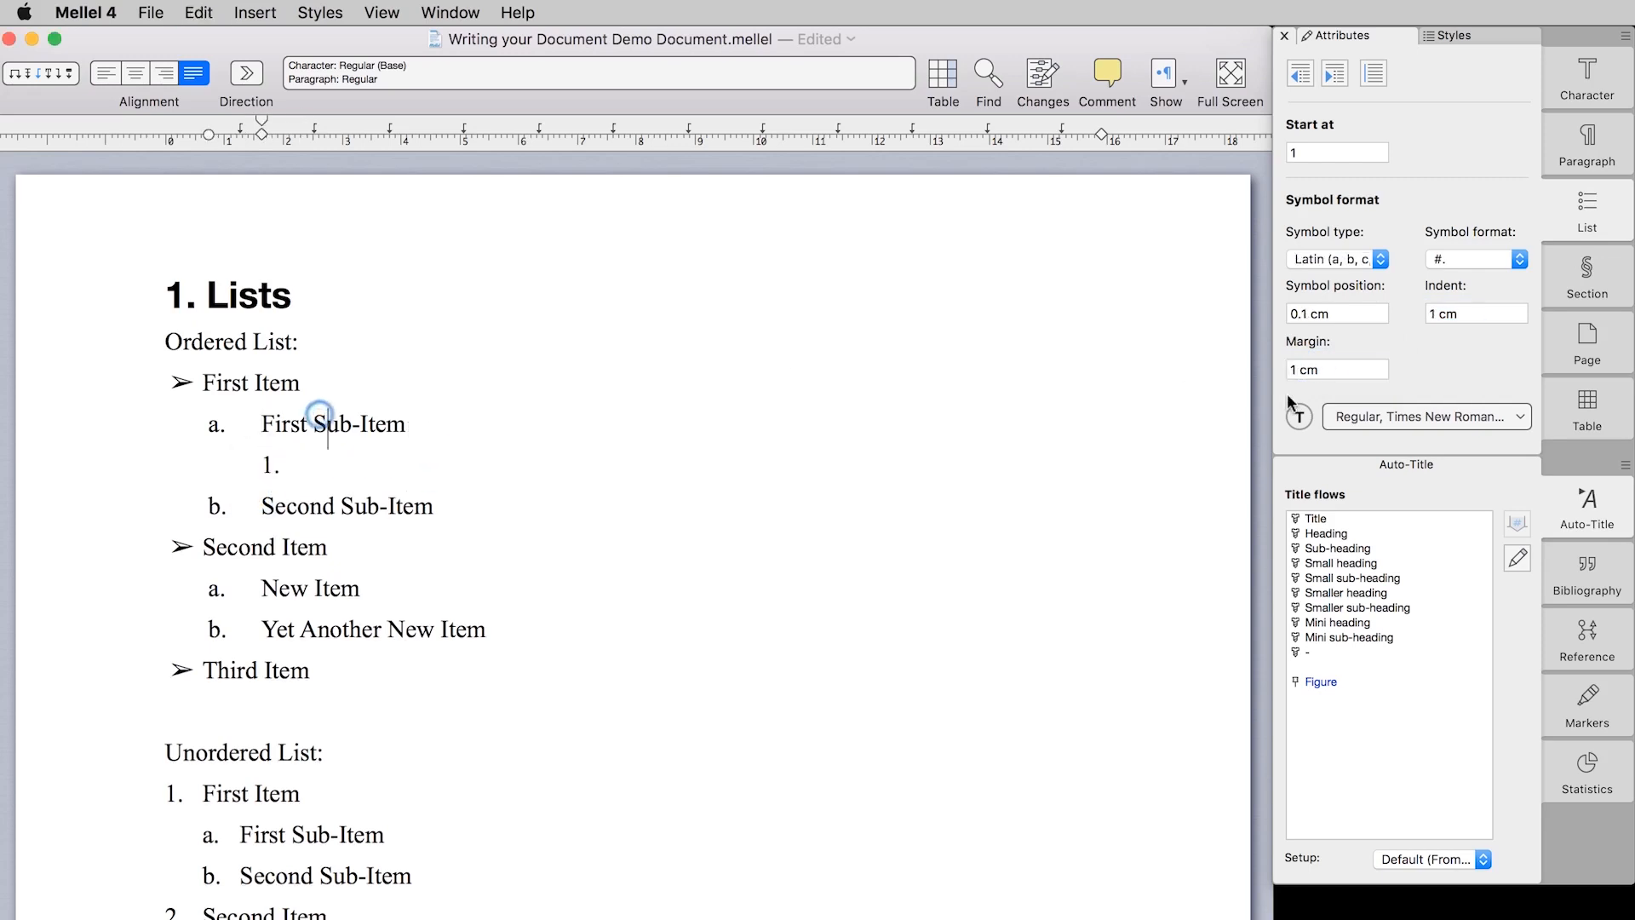
pyautogui.click(1312, 367)
pyautogui.moveTo(1334, 366); pyautogui.dragTo(1254, 366)
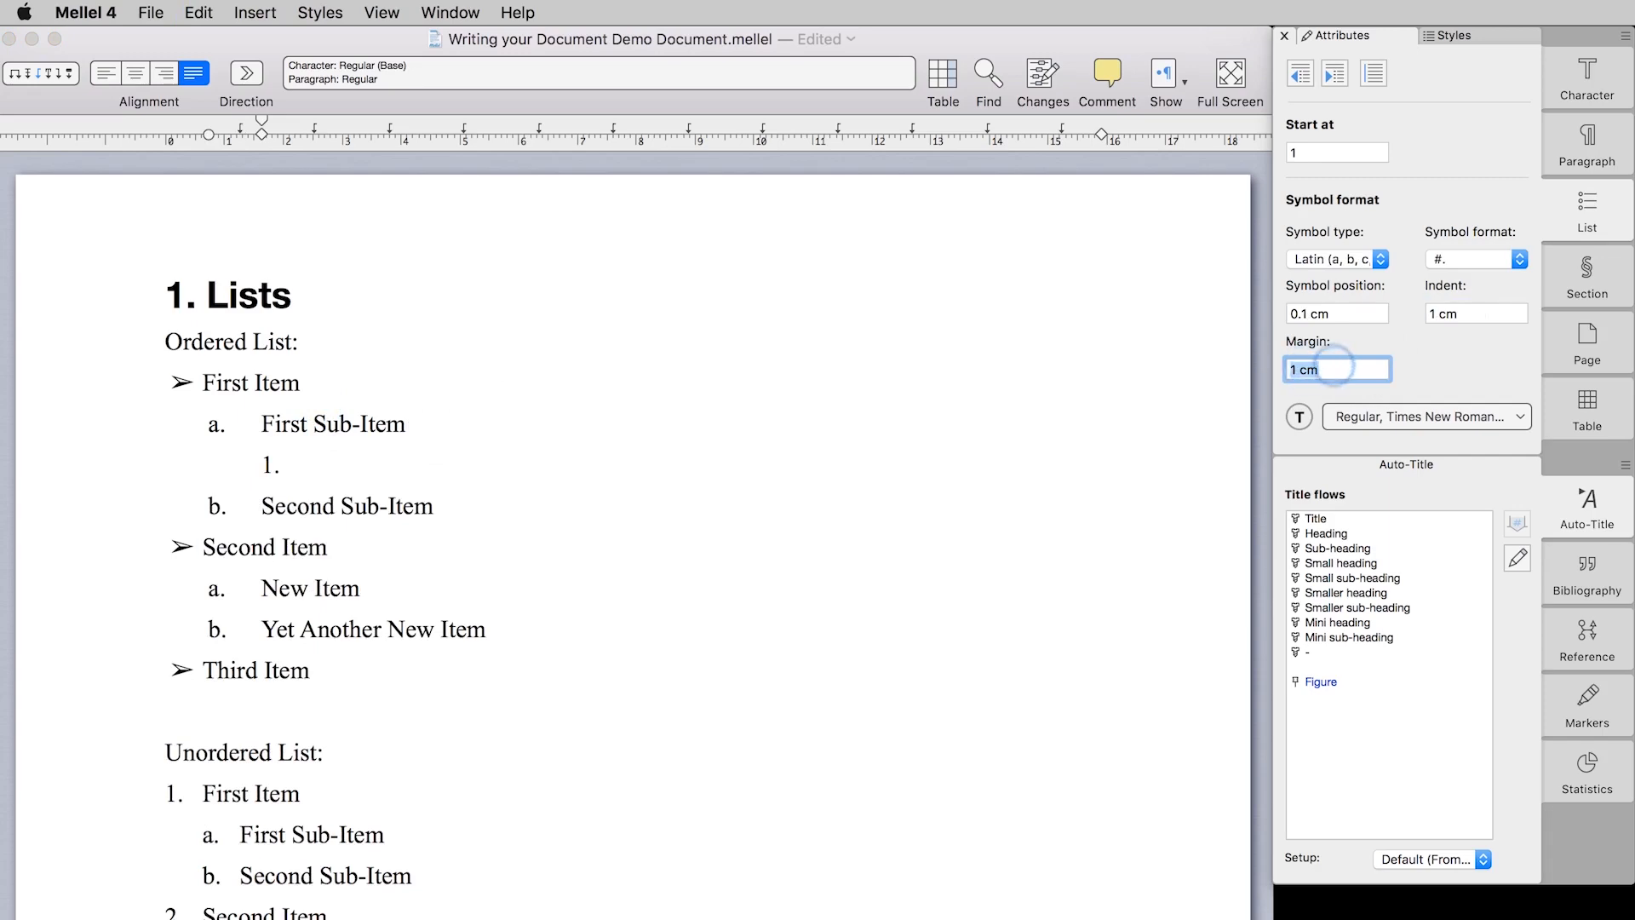
pyautogui.write('0')
pyautogui.press('Return')
# Change the fill colour of the ordered list's third-level symbol to Red from the Apple colour palette
pyautogui.click(431, 460)
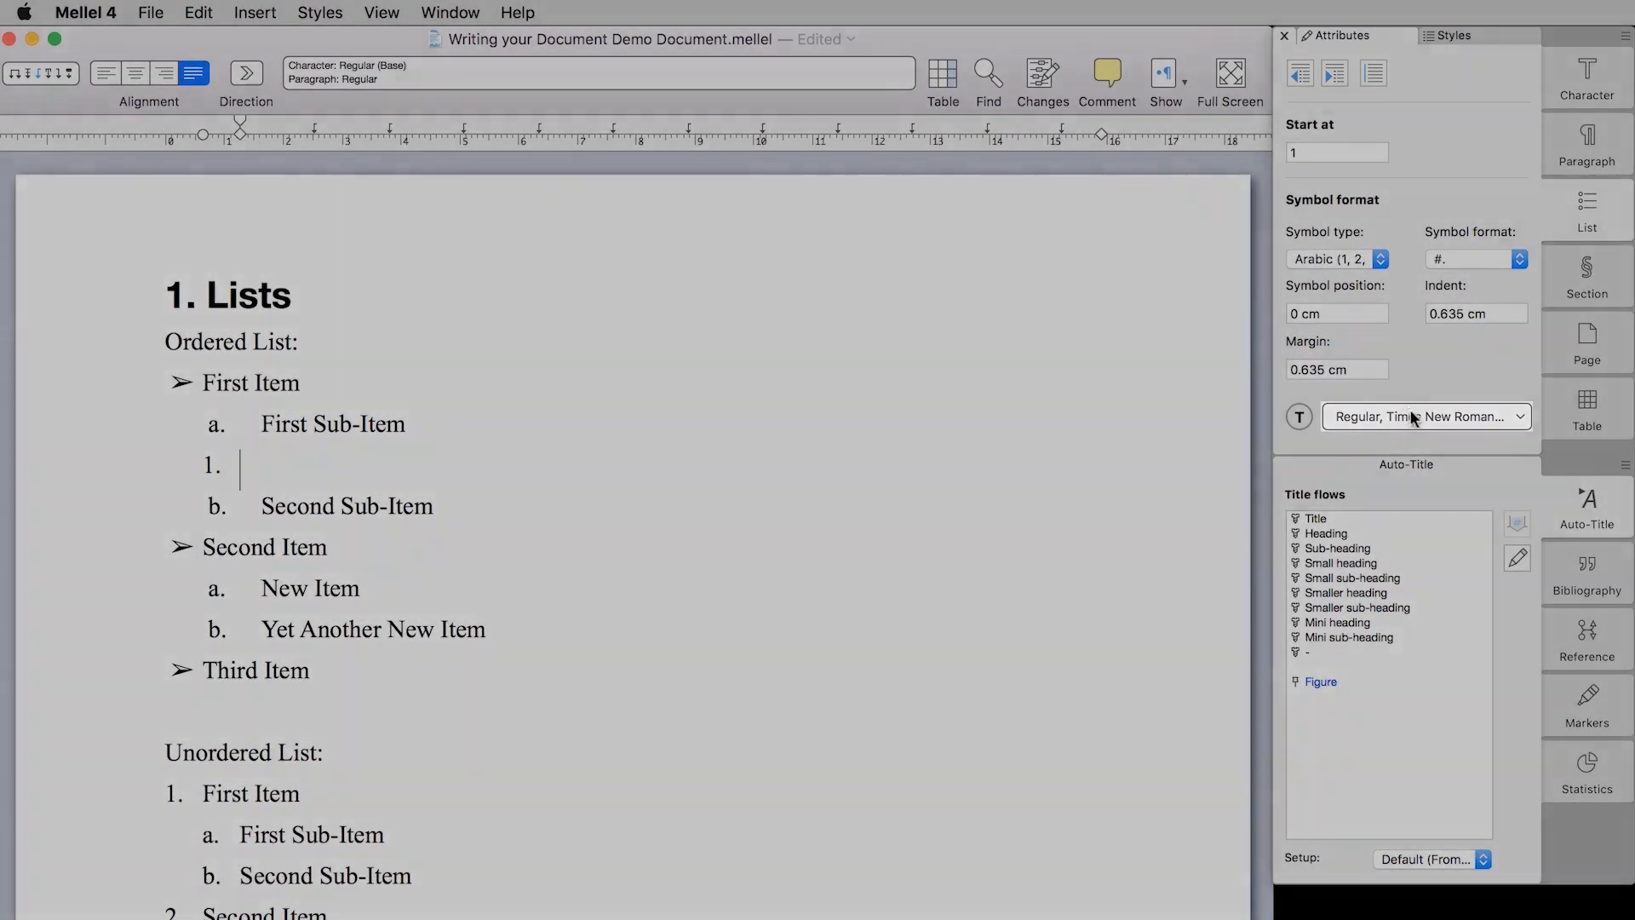
pyautogui.click(1407, 413)
pyautogui.click(1255, 244)
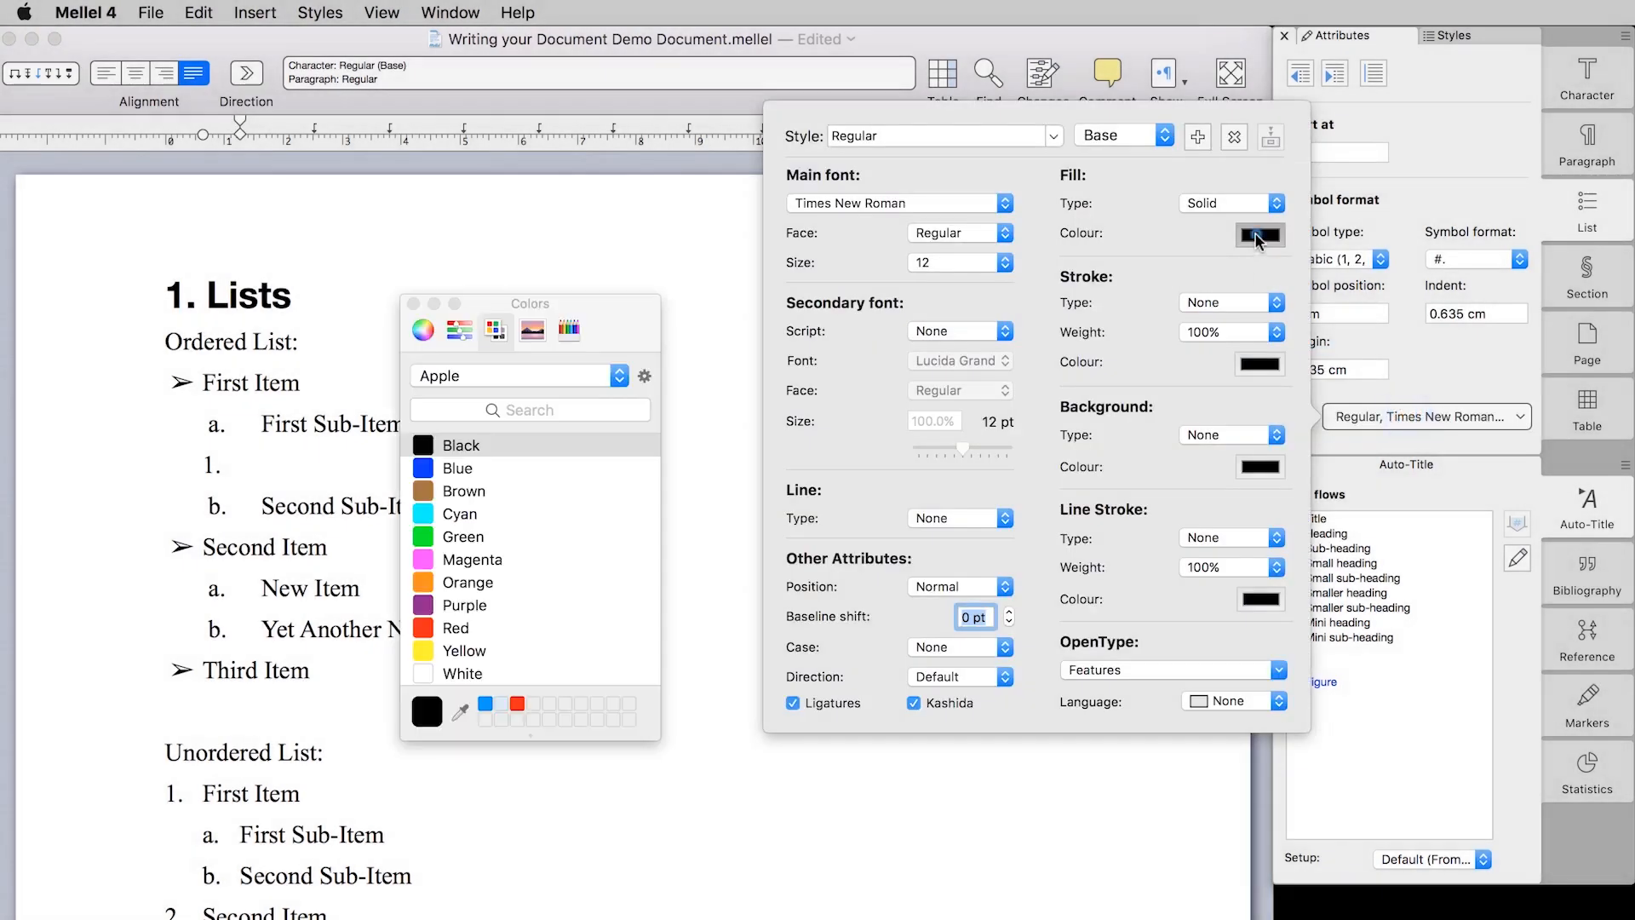
pyautogui.click(422, 635)
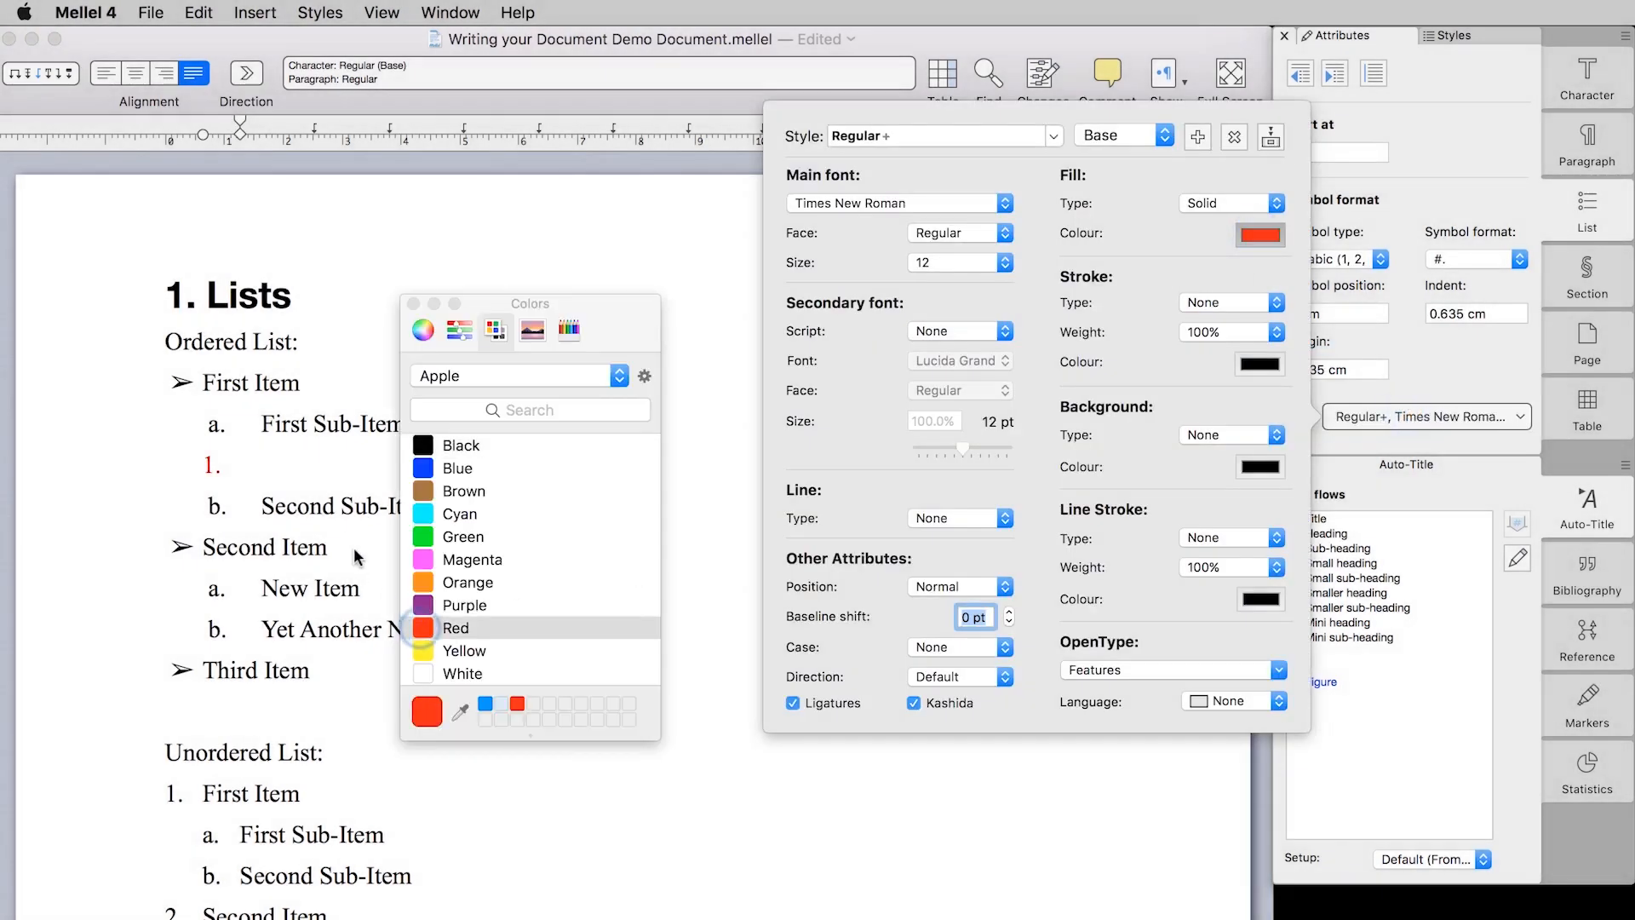
pyautogui.click(317, 519)
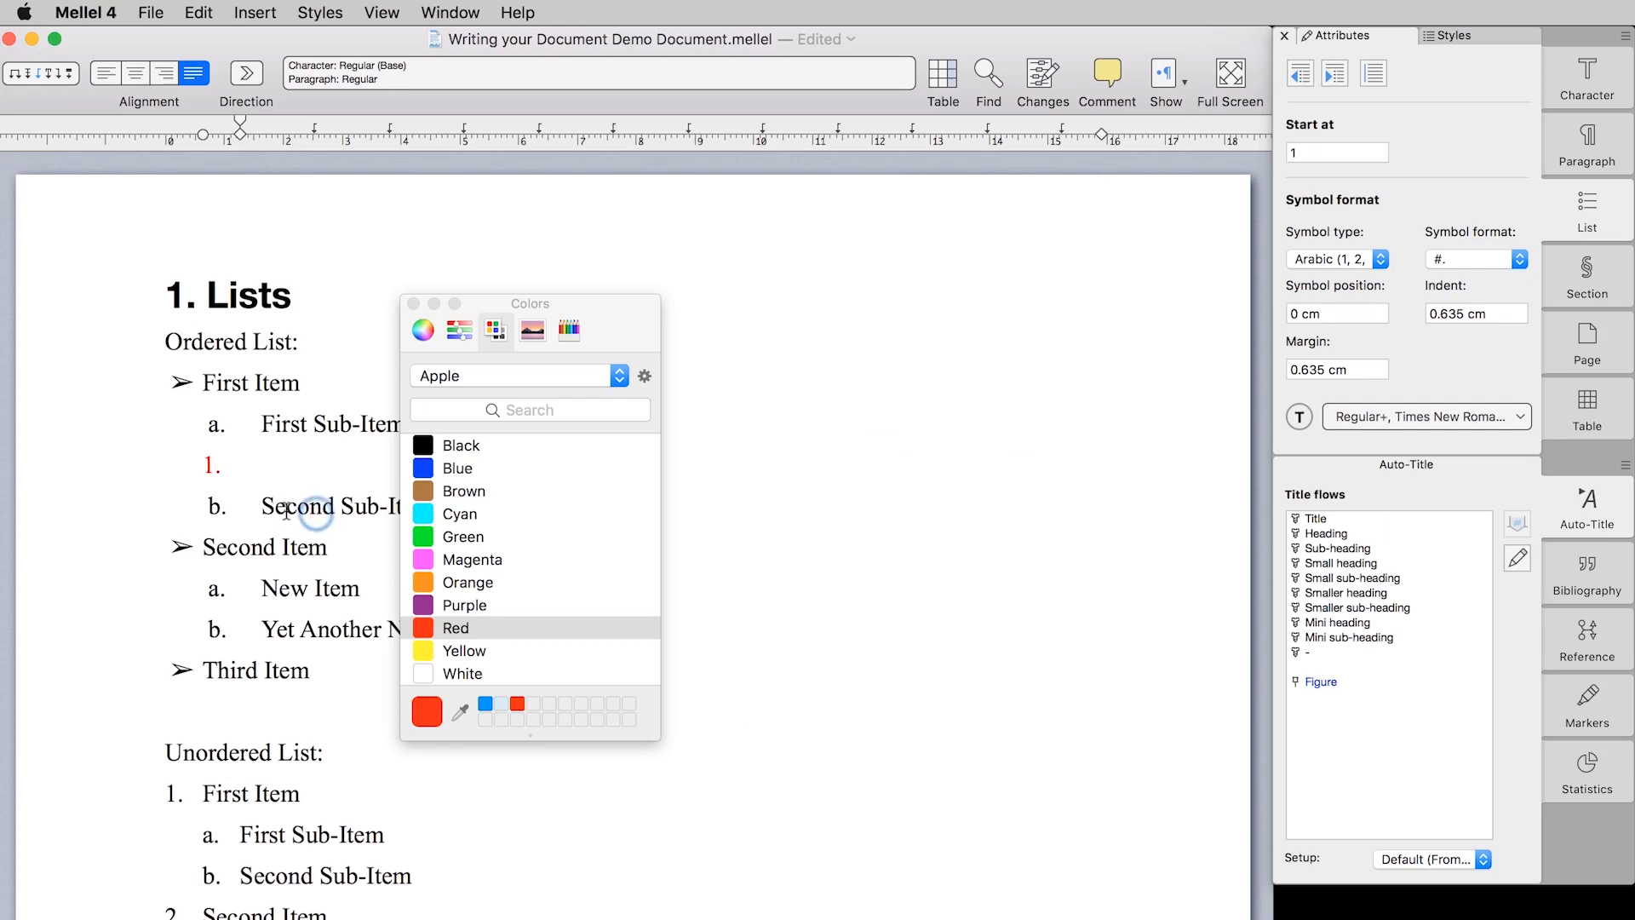
pyautogui.click(412, 304)
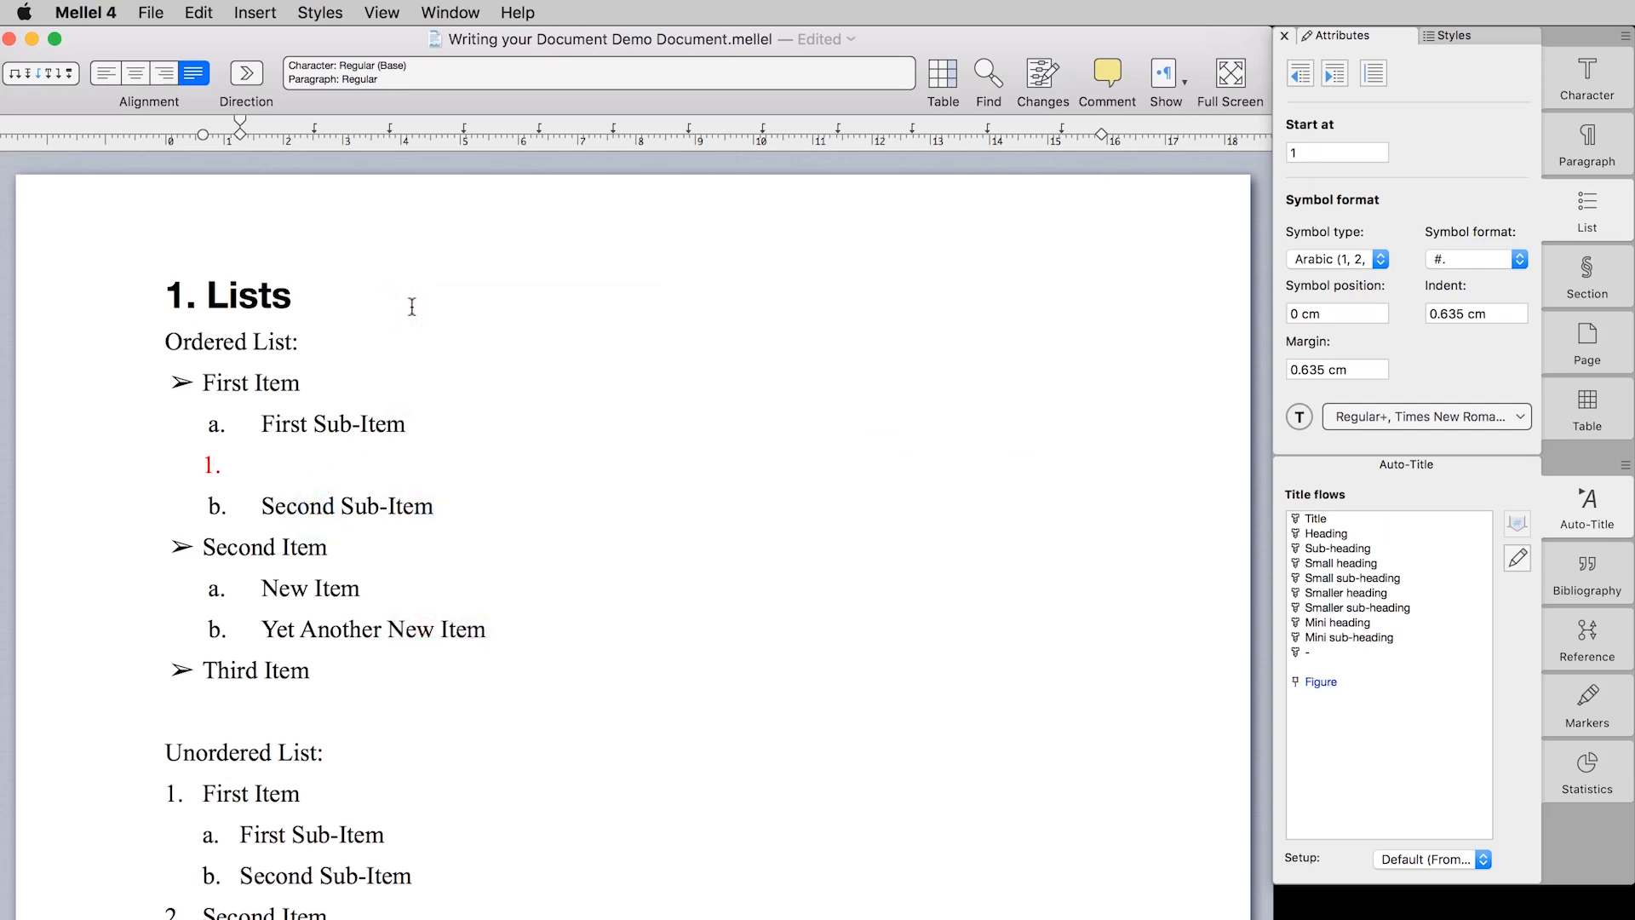
# Set the font size of the ordered list's "First Sub-Item" text to 20
pyautogui.moveTo(416, 428); pyautogui.dragTo(260, 426)
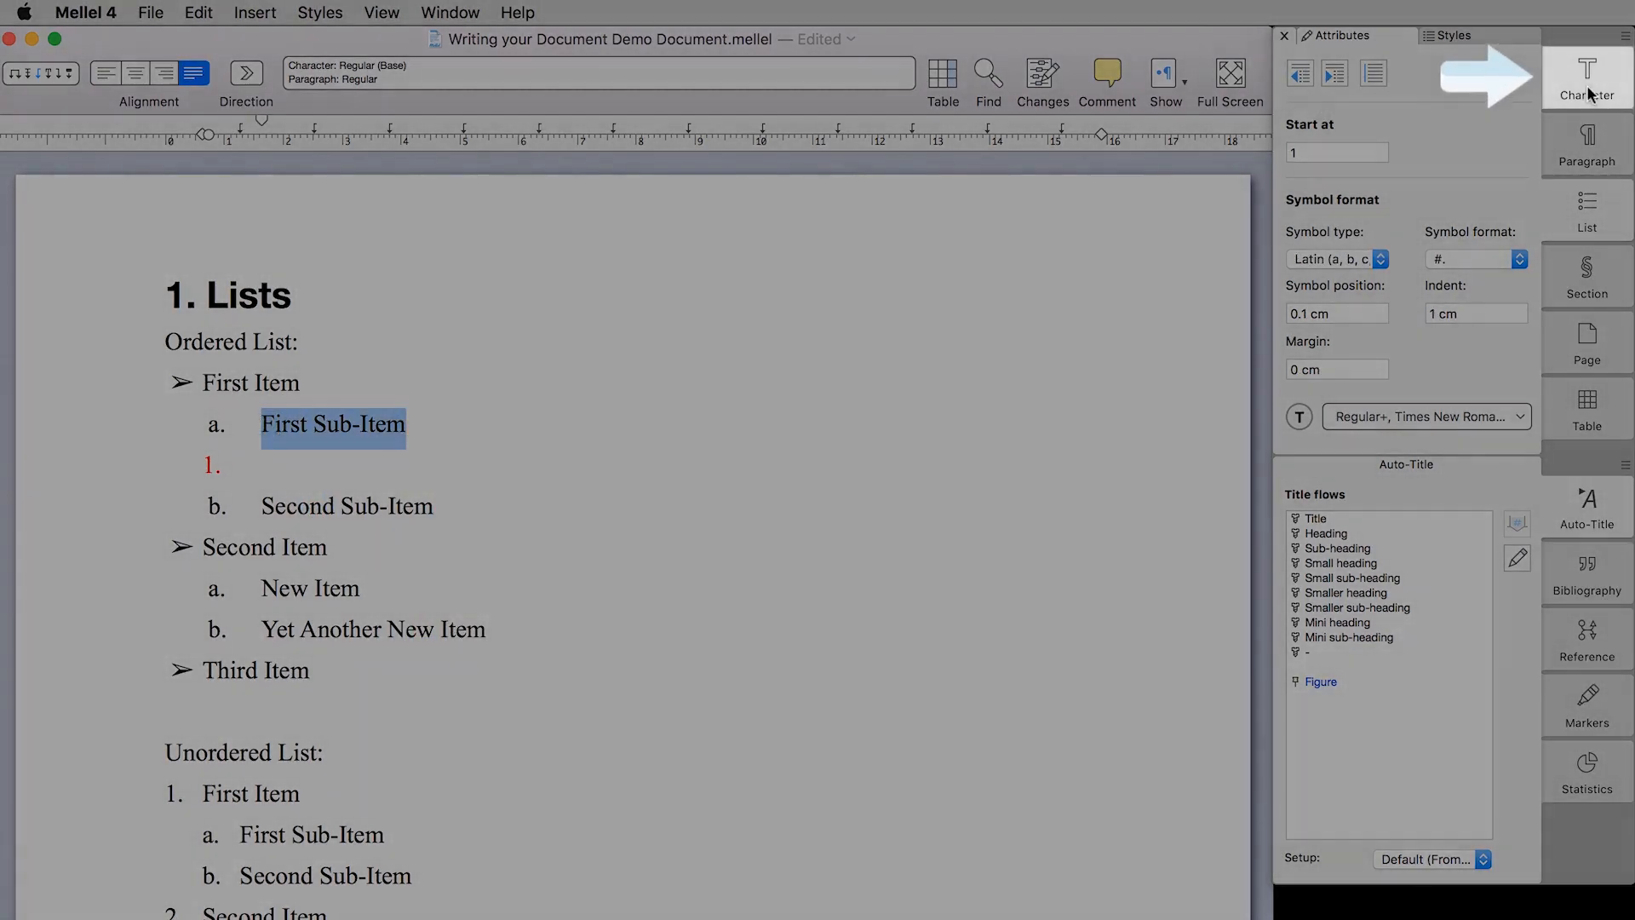
pyautogui.click(1586, 85)
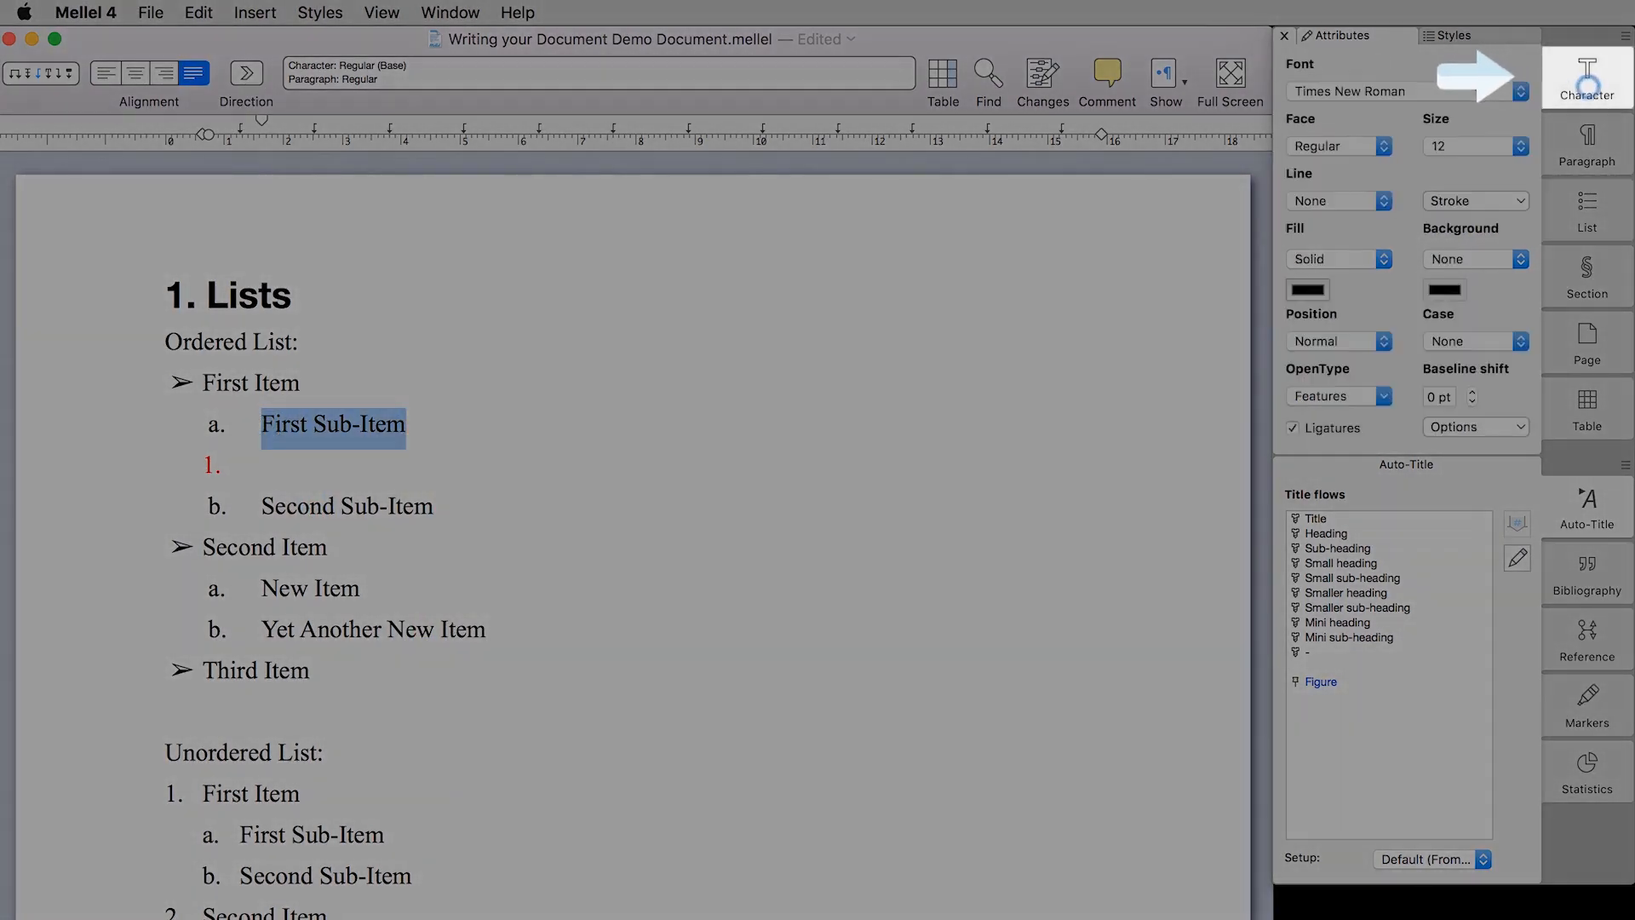
pyautogui.click(1458, 143)
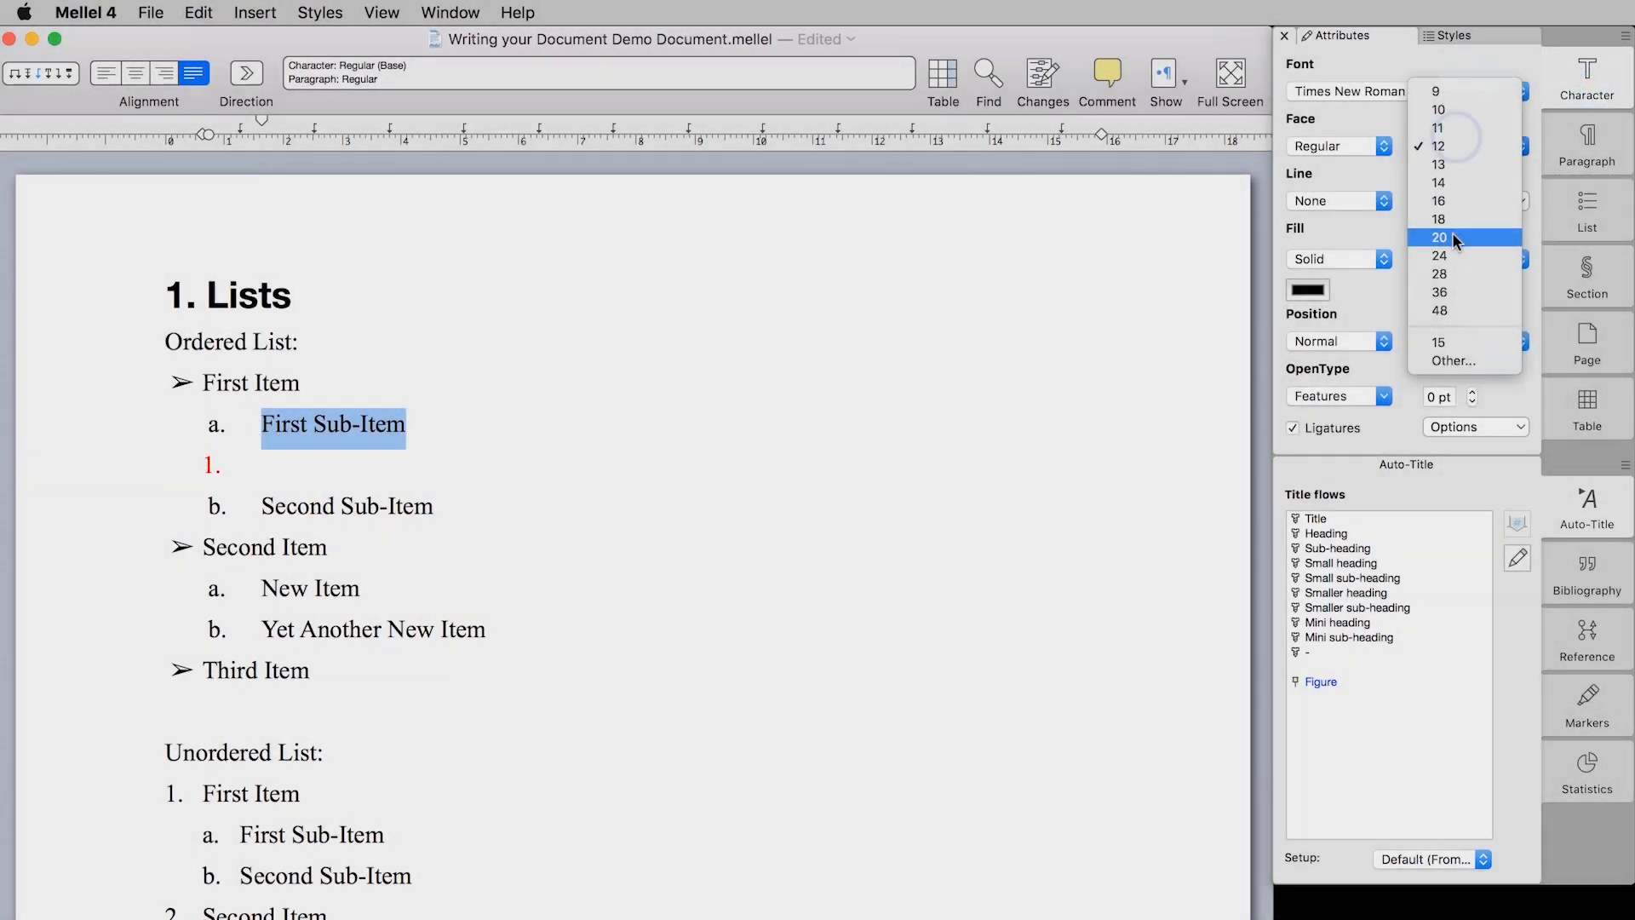
pyautogui.click(1453, 237)
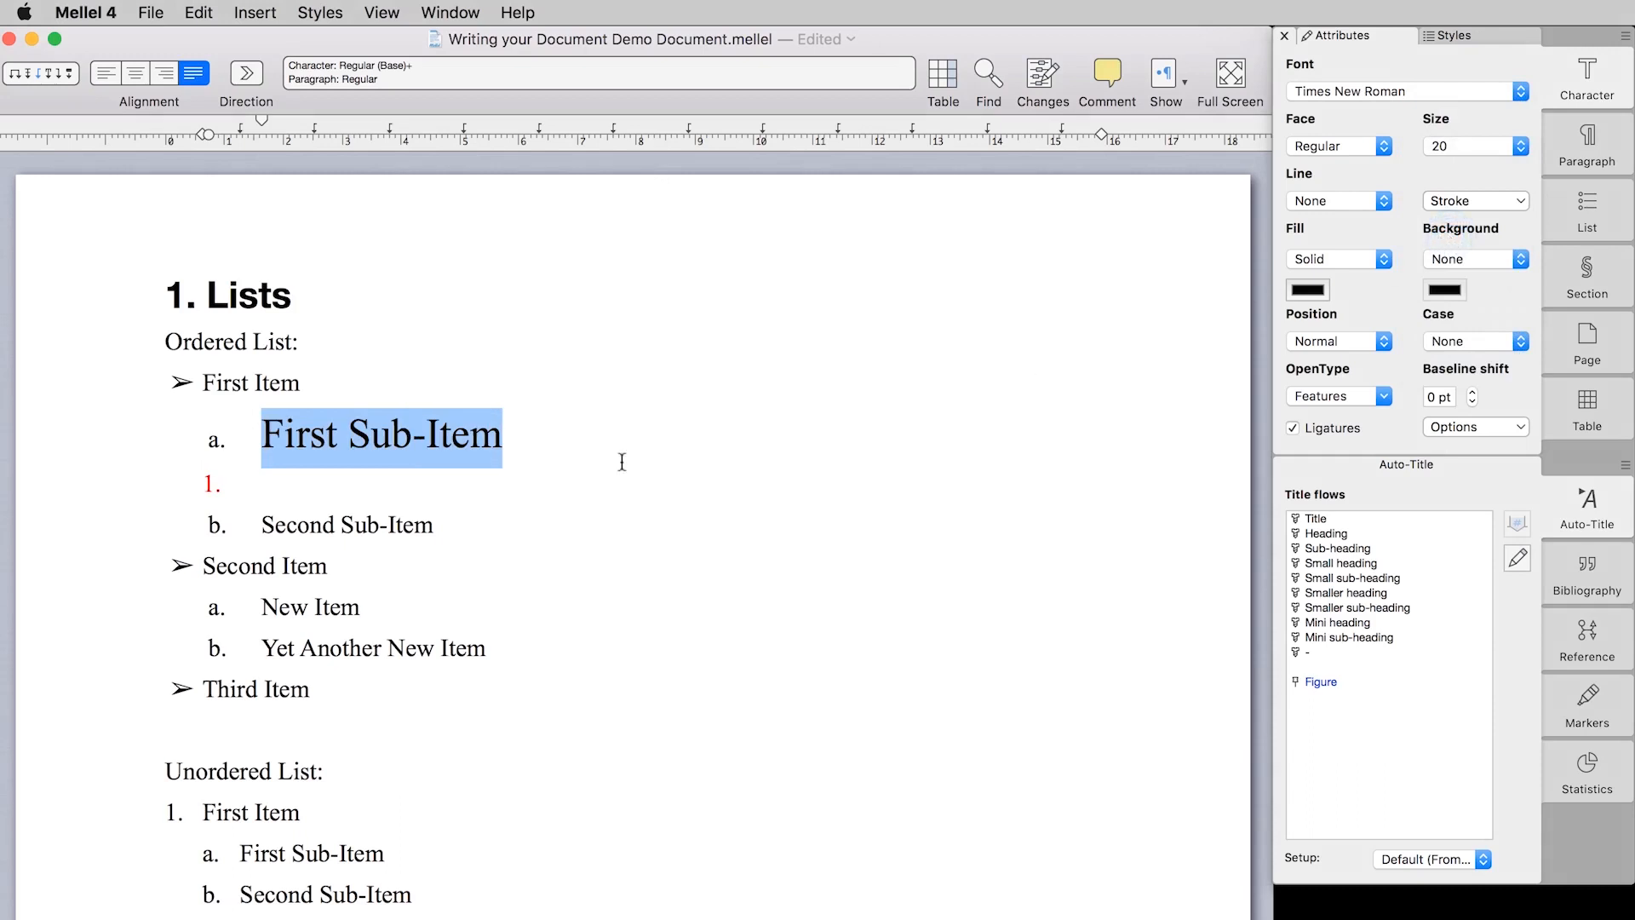
pyautogui.click(262, 528)
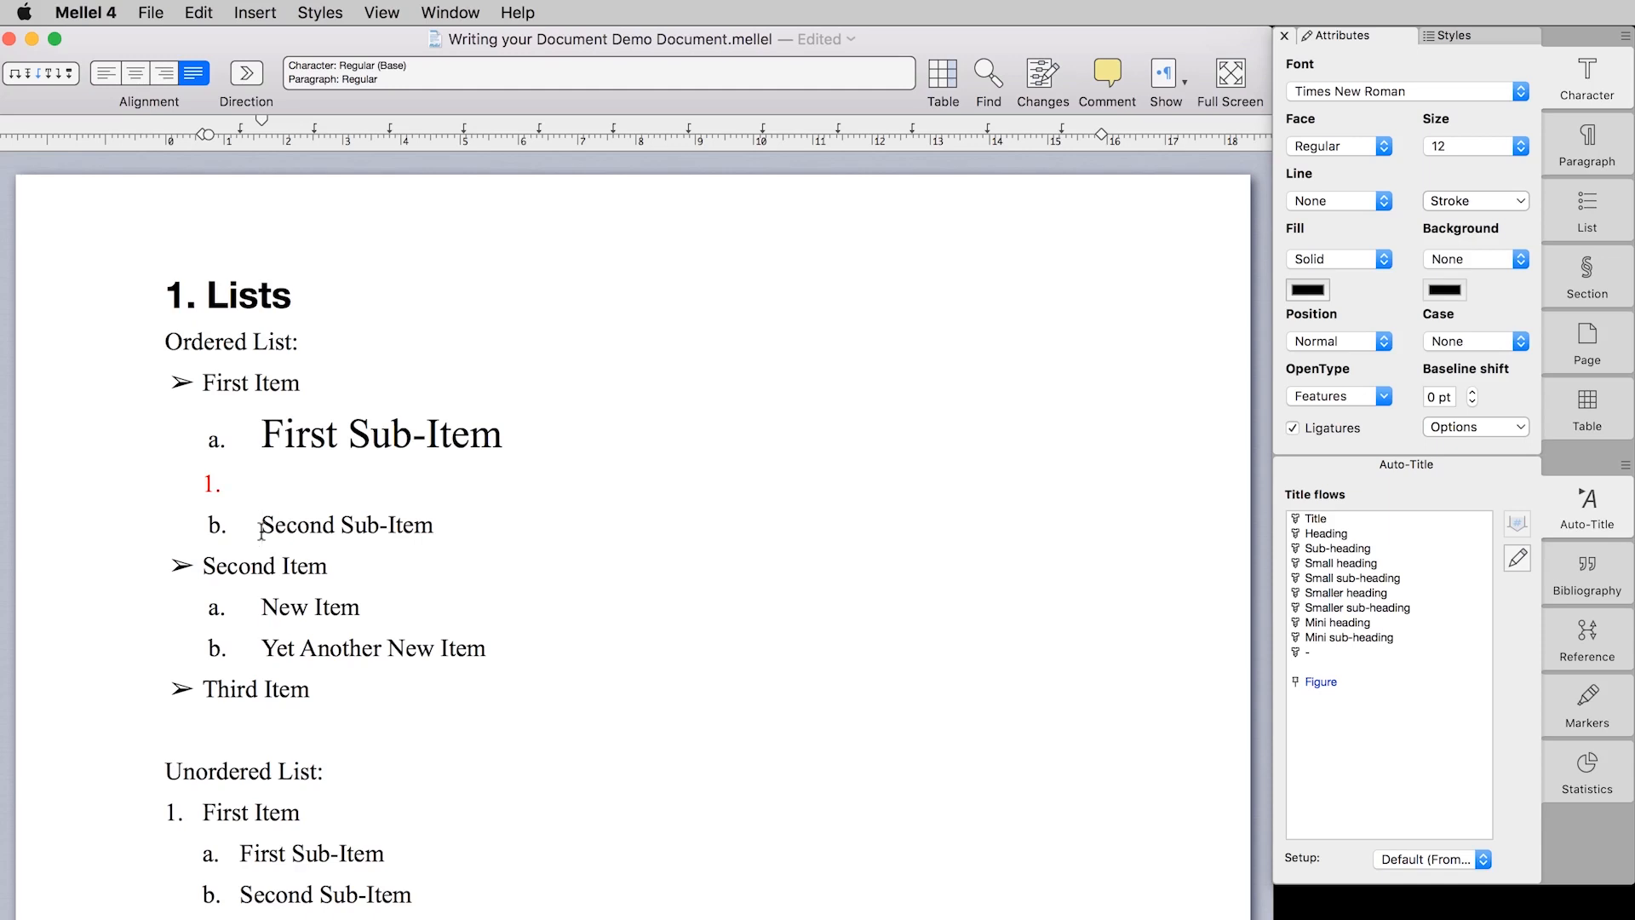
# Clear the manual overrides on the ordered list so it follows its Numbered list style
pyautogui.click(205, 390)
pyautogui.click(1573, 226)
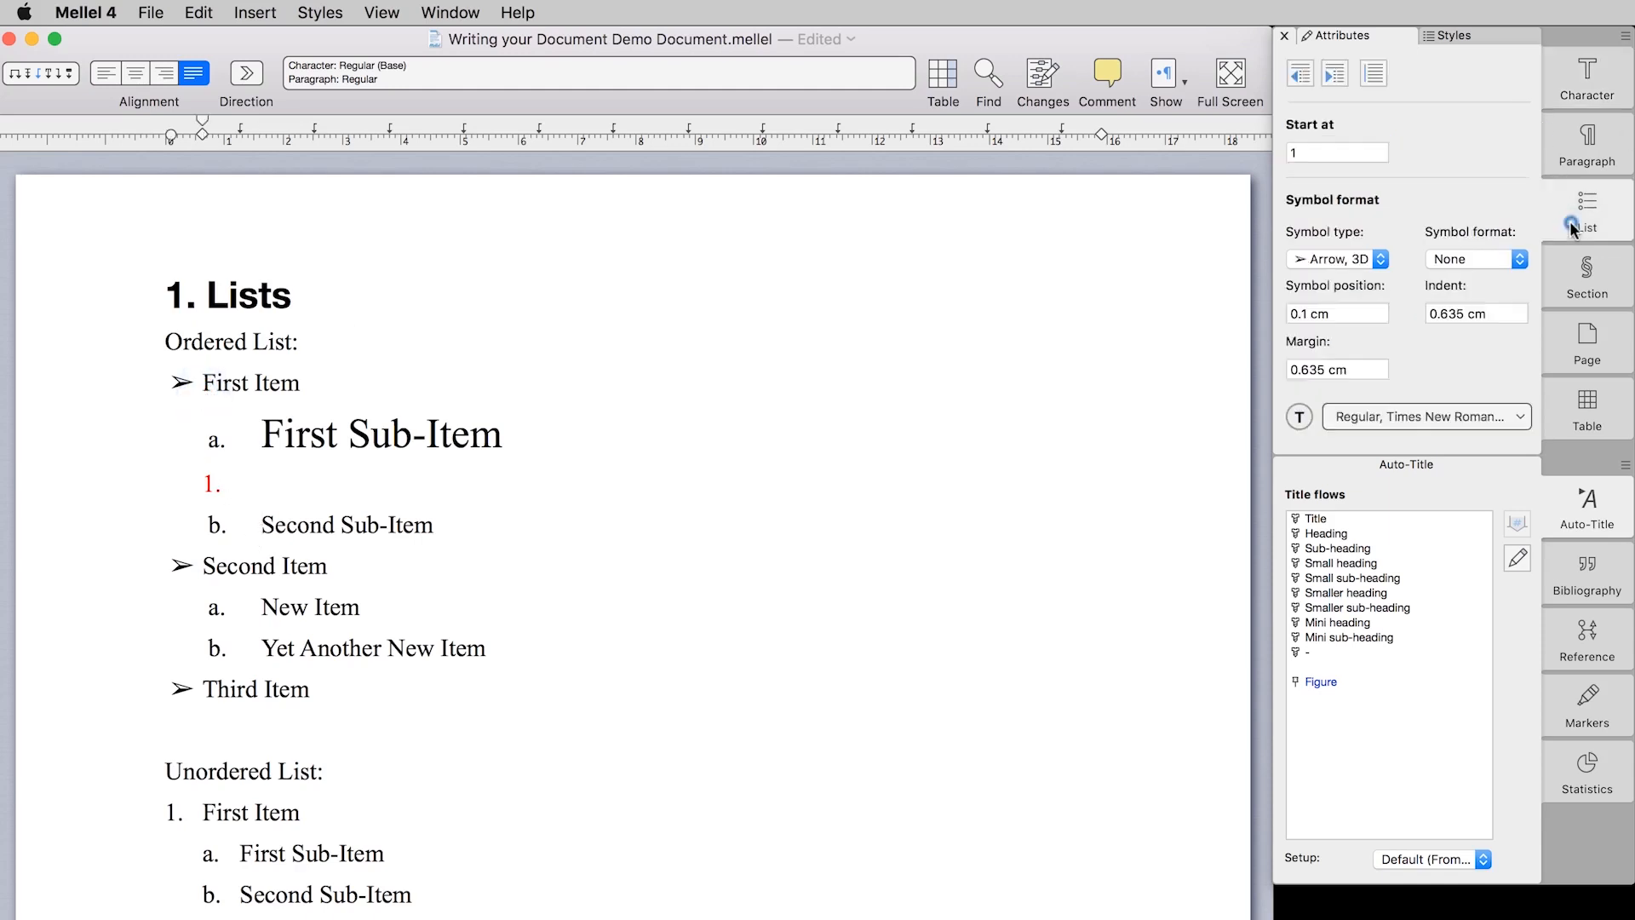
pyautogui.click(1492, 42)
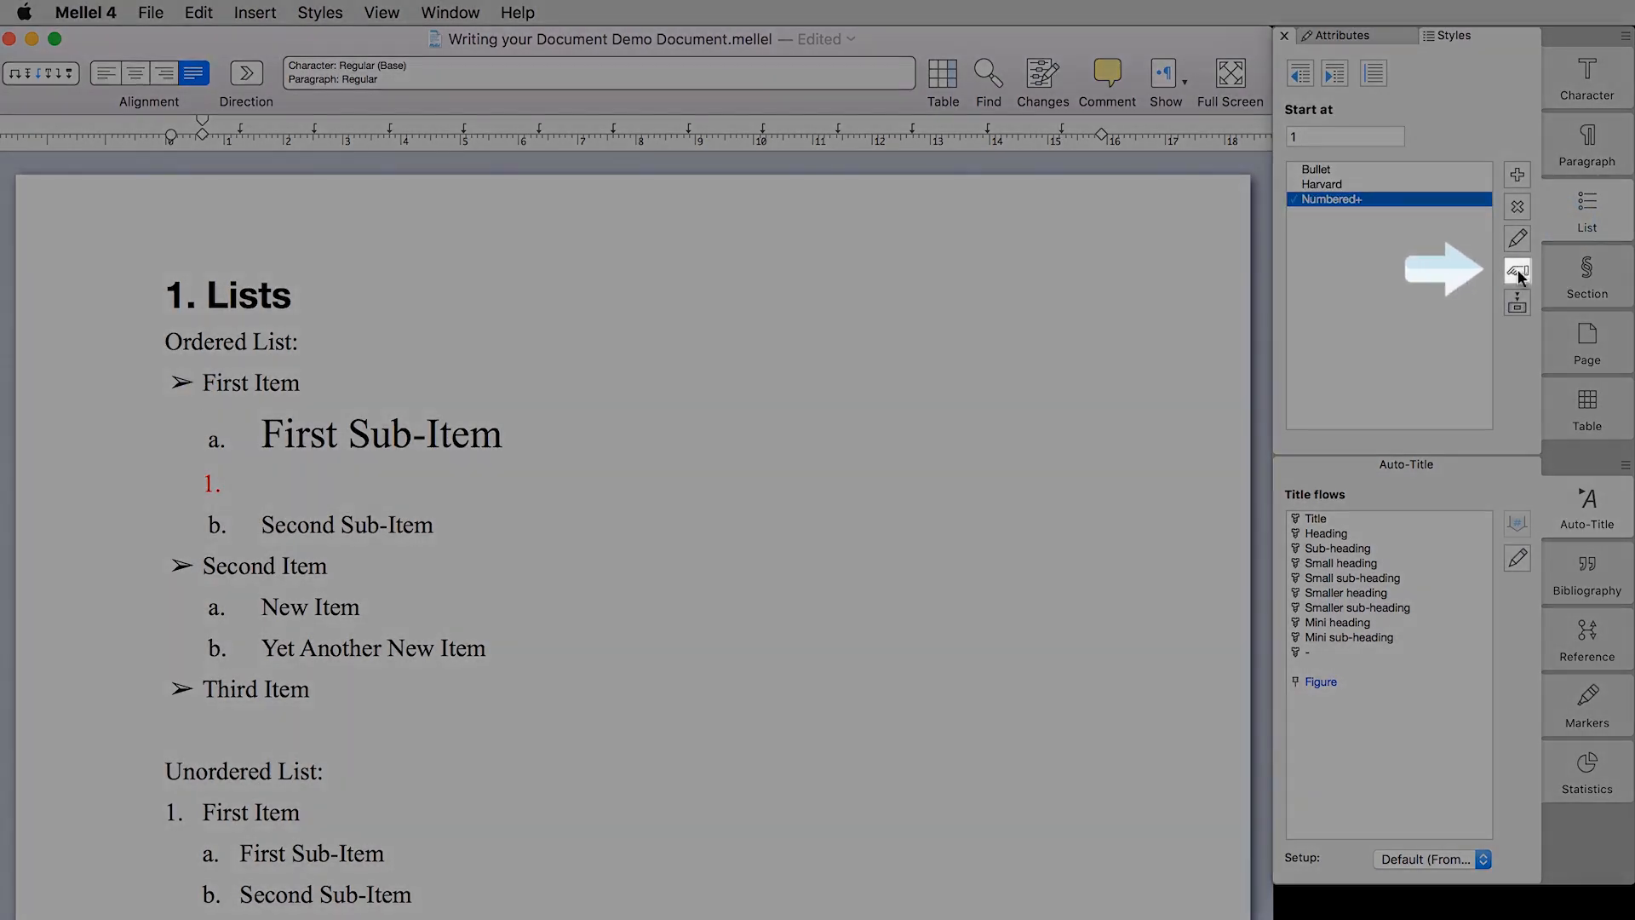
pyautogui.click(1518, 272)
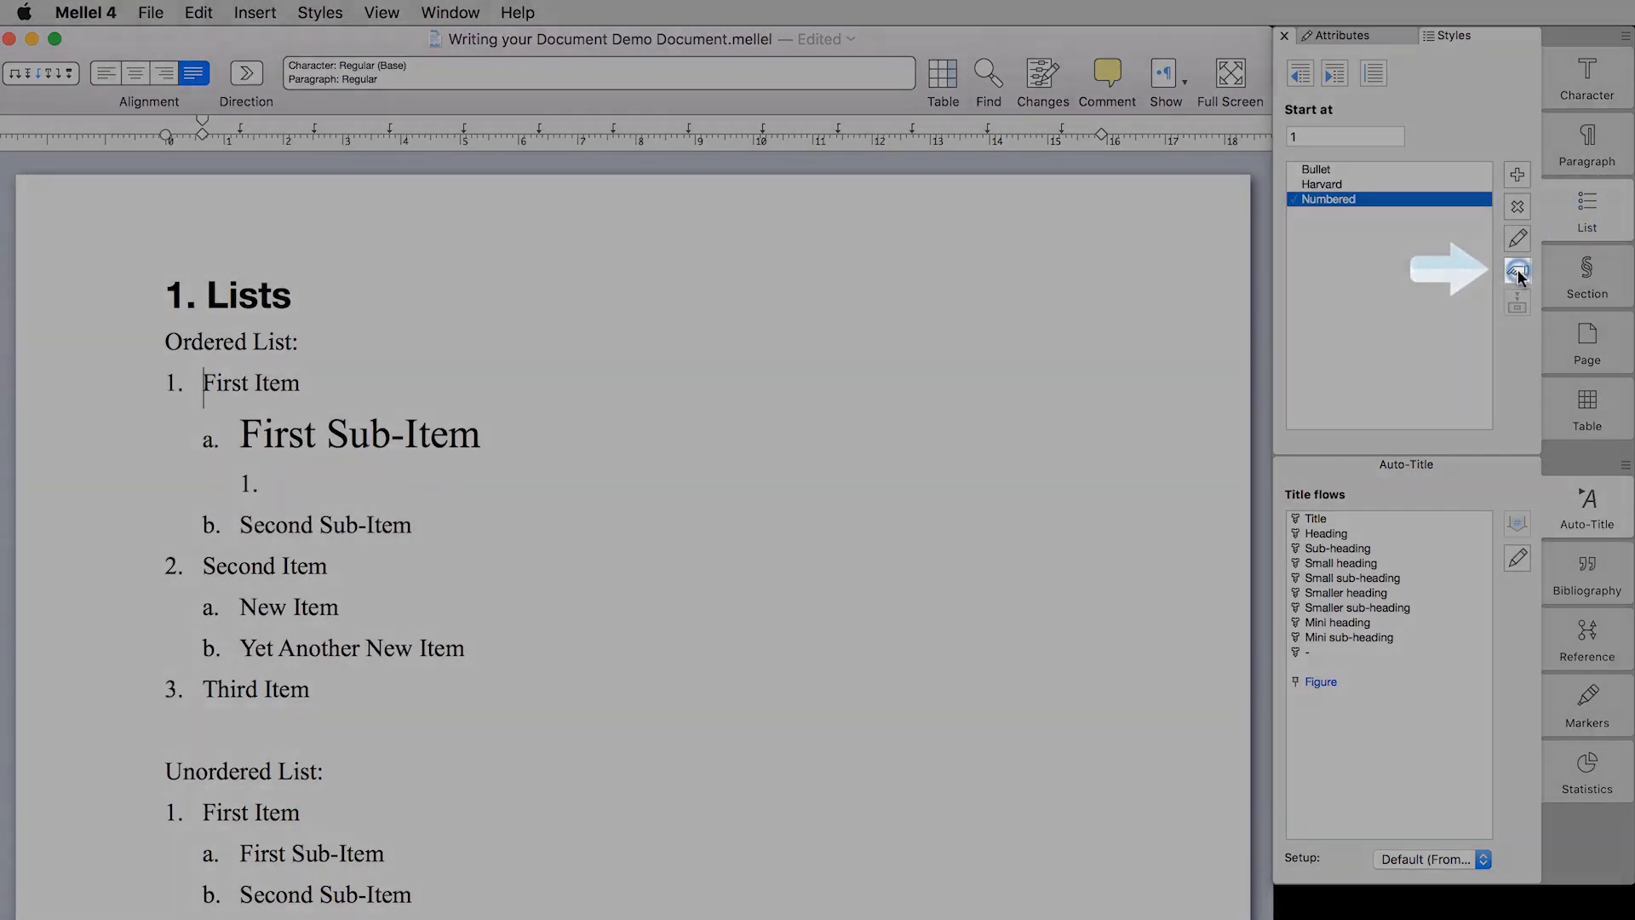